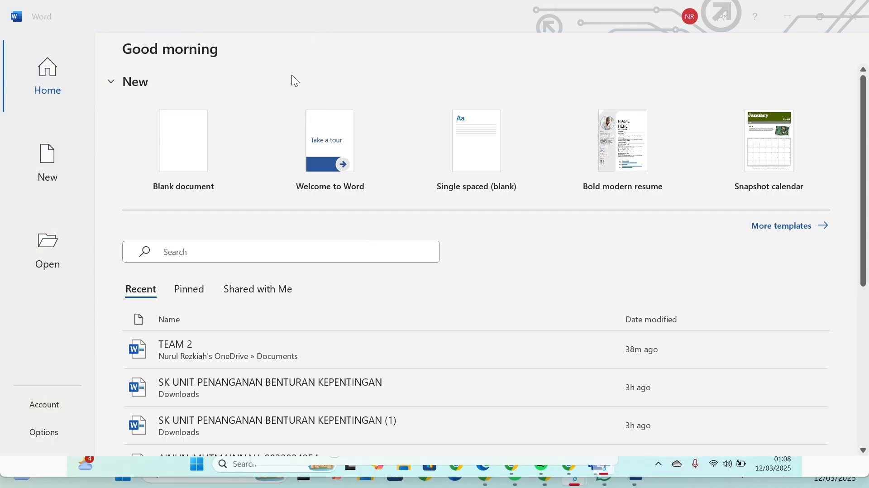
Create a blank document and enter the person's full name as its first line of text
{"action": "left_click", "coordinate": [180, 146]}
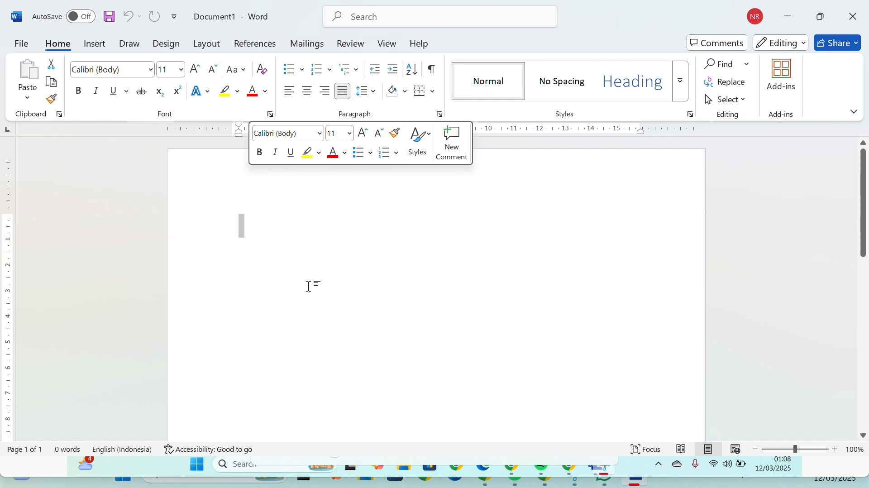
{"action": "left_click", "coordinate": [246, 212]}
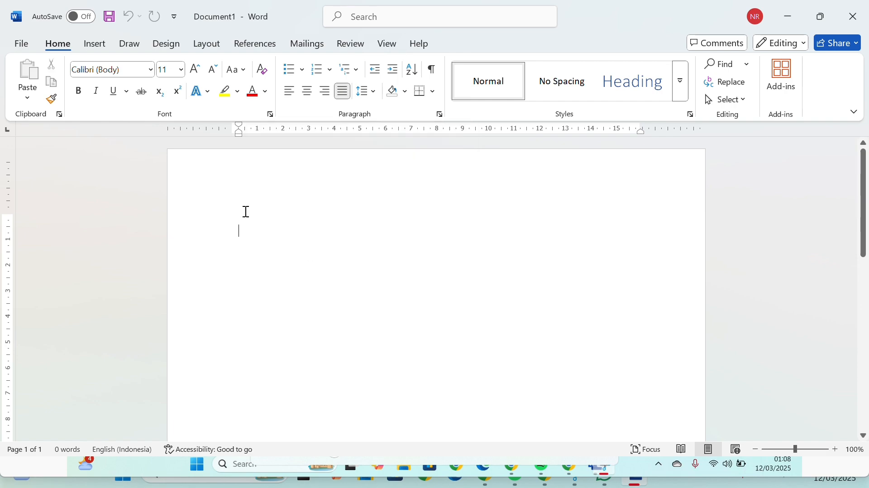
{"action": "key", "text": "Caps_Lock"}
{"action": "key", "text": "Caps_Lock"}
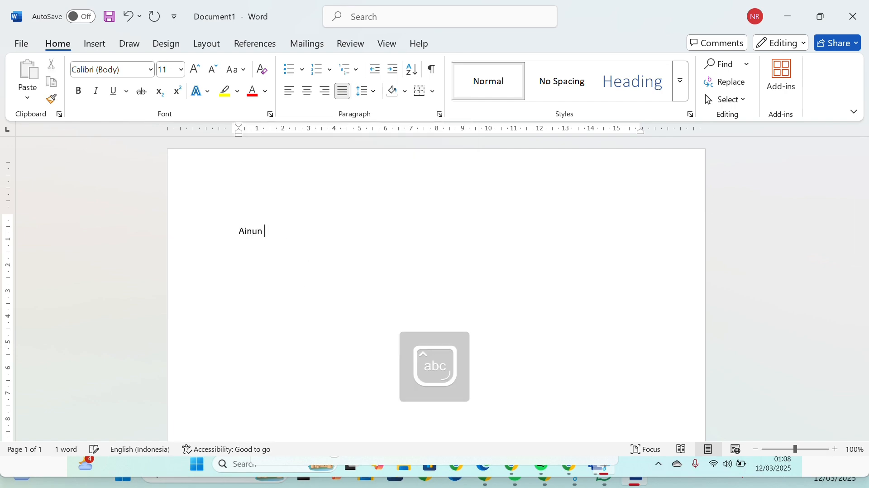
{"action": "key", "text": "Caps_Lock"}
{"action": "key", "text": "Caps_Lock"}
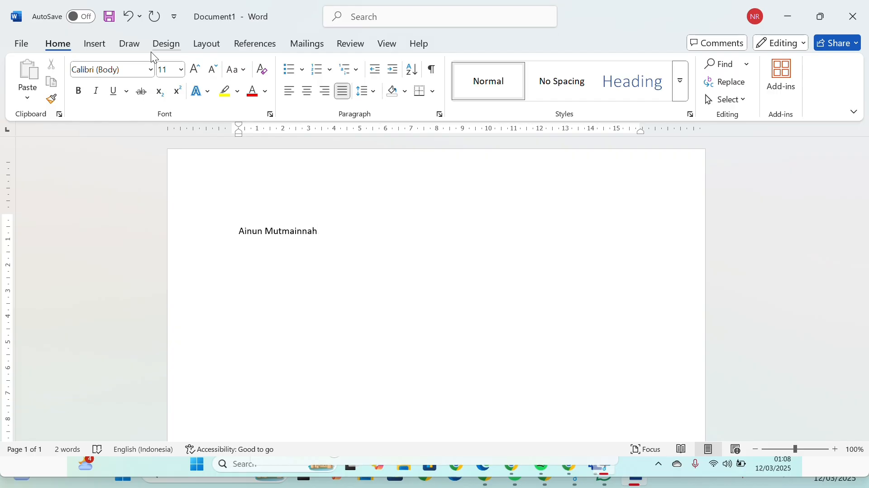
{"action": "left_click", "coordinate": [457, 25]}
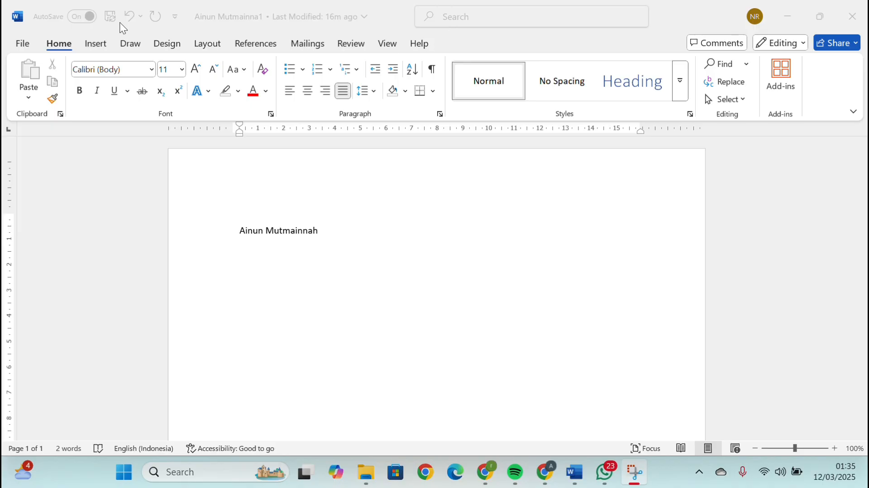
Enable "Show the Start screen when this application starts" in the general program options and apply the change
{"action": "left_click", "coordinate": [27, 45]}
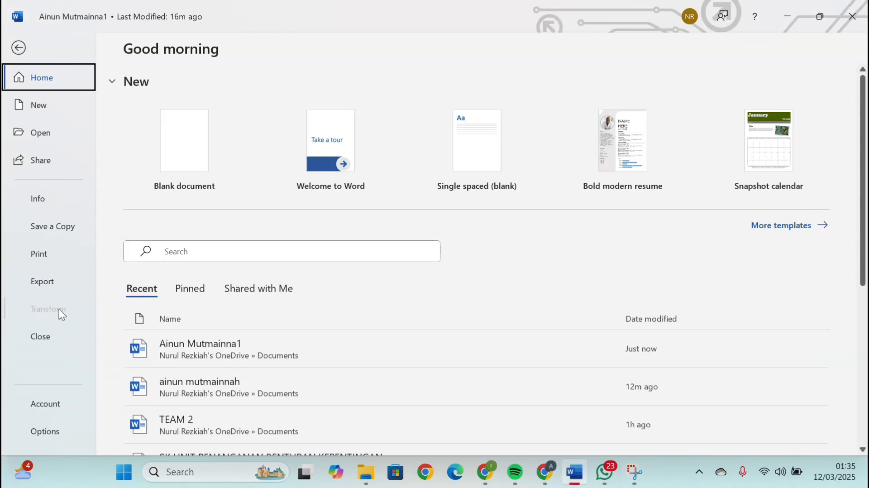
{"action": "left_click", "coordinate": [50, 431]}
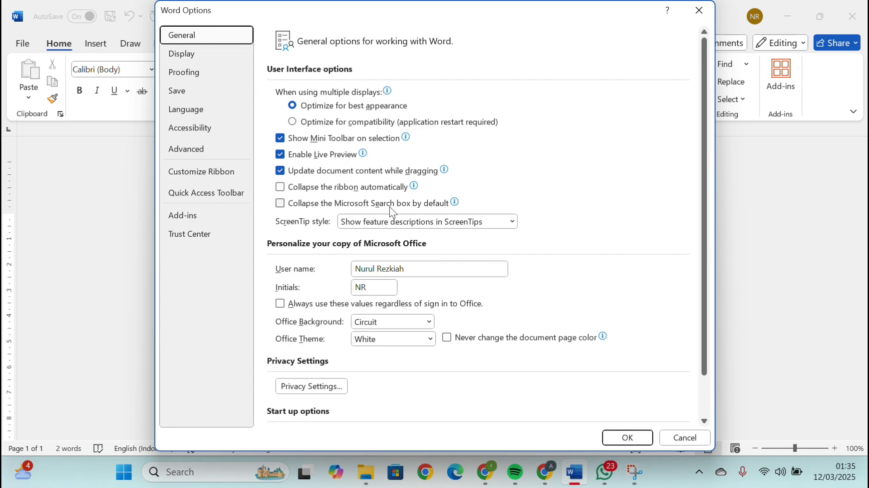
{"action": "scroll", "coordinate": [392, 212], "scroll_direction": "down", "scroll_amount": 1}
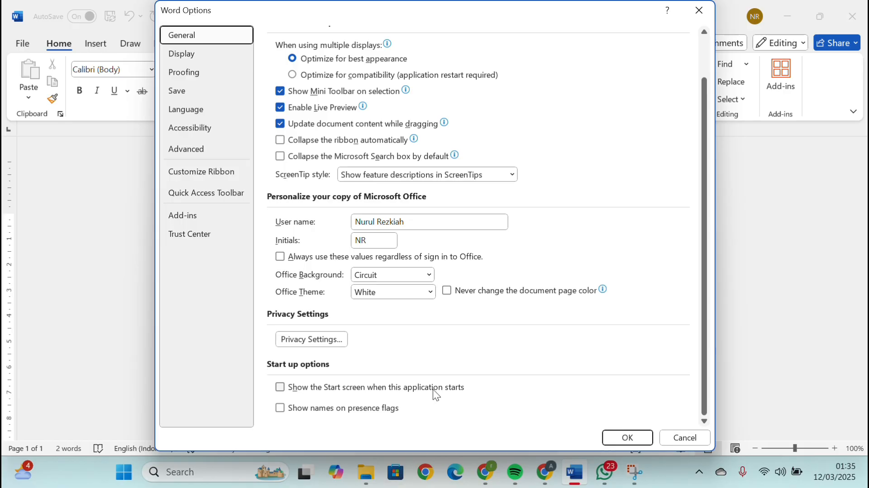
{"action": "left_click", "coordinate": [285, 390]}
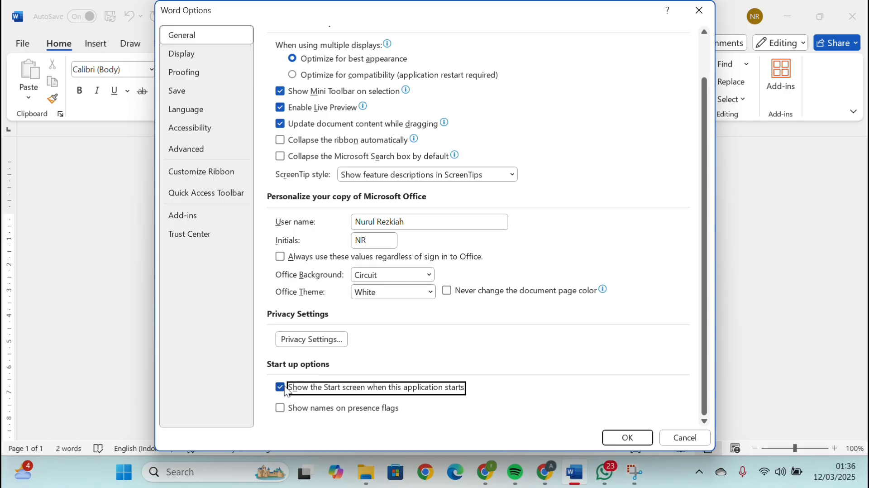
{"action": "left_click", "coordinate": [280, 387]}
{"action": "left_click", "coordinate": [612, 439]}
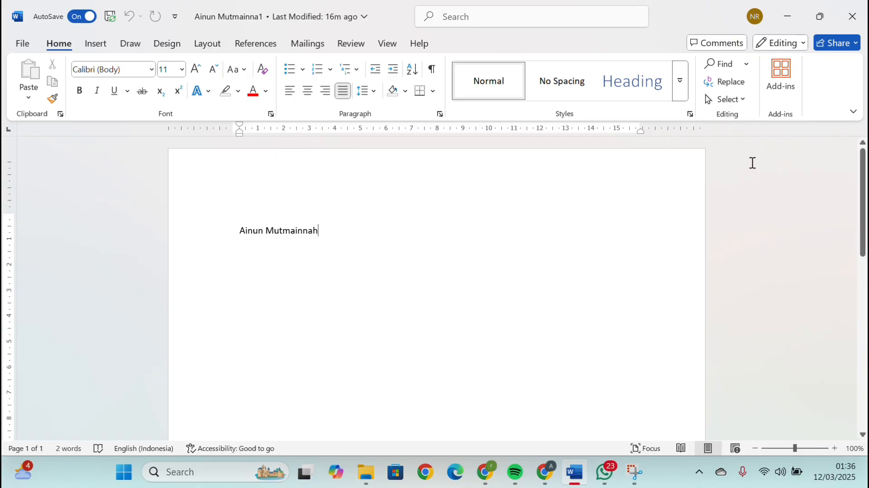
Close the open document window and relaunch Word to test the start-up setting
{"action": "left_click", "coordinate": [842, 23]}
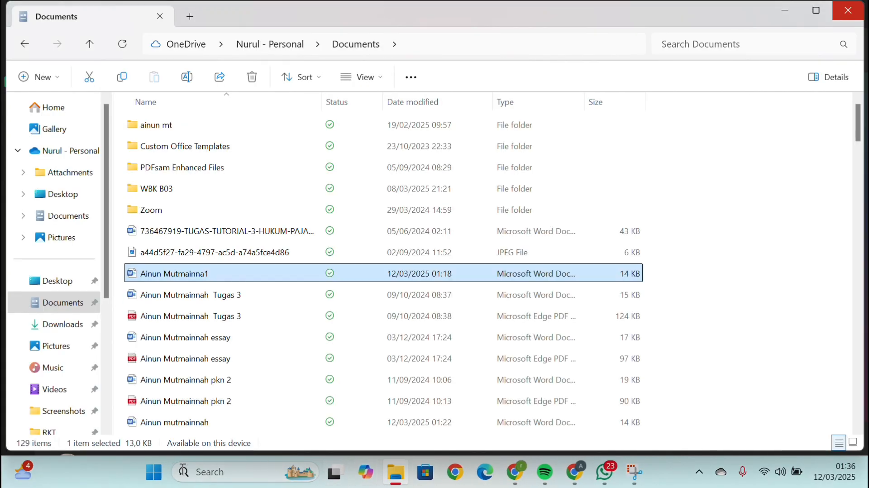
{"action": "left_click", "coordinate": [154, 472]}
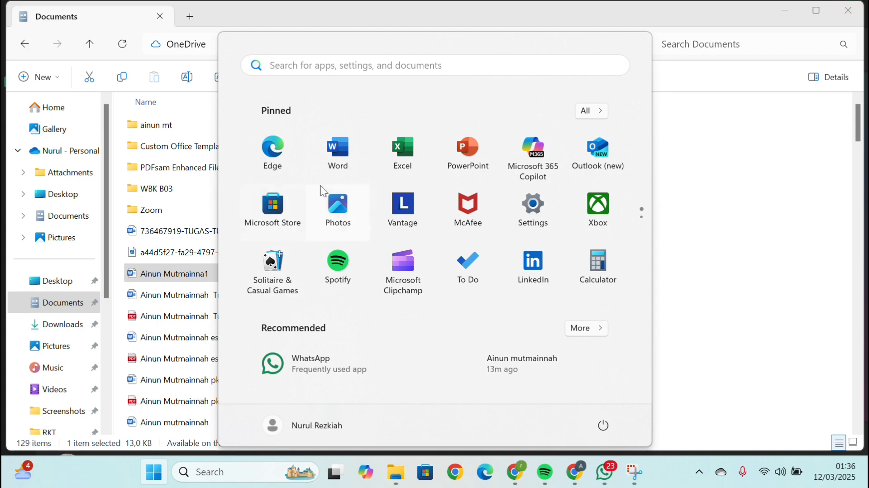
{"action": "left_click", "coordinate": [336, 147]}
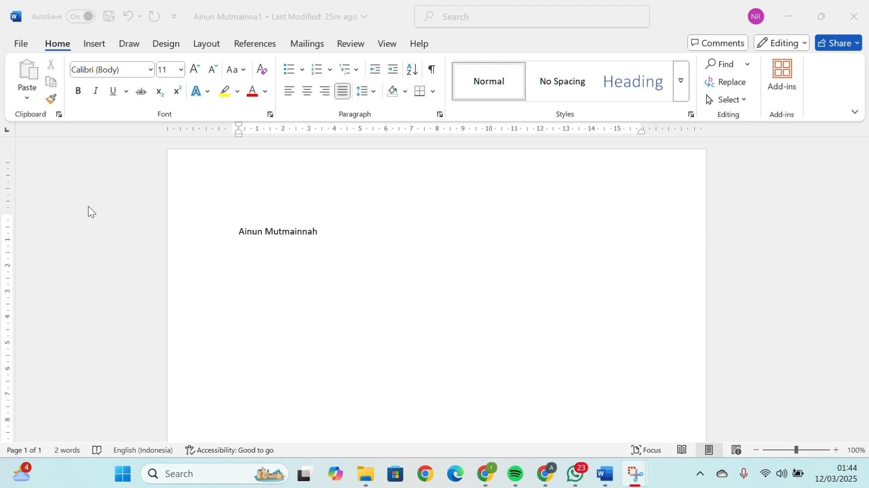
Set the Office Theme to Dark Gray in the general program options and apply it
{"action": "left_click", "coordinate": [23, 49]}
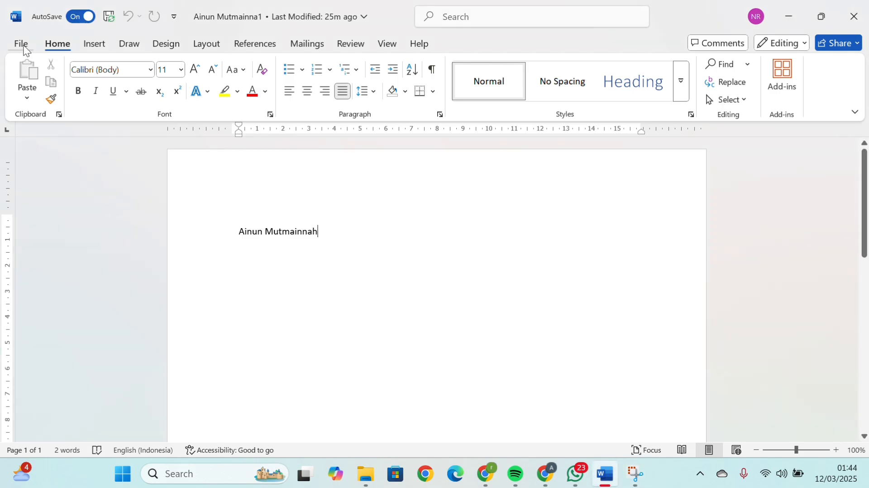
{"action": "left_click", "coordinate": [21, 43]}
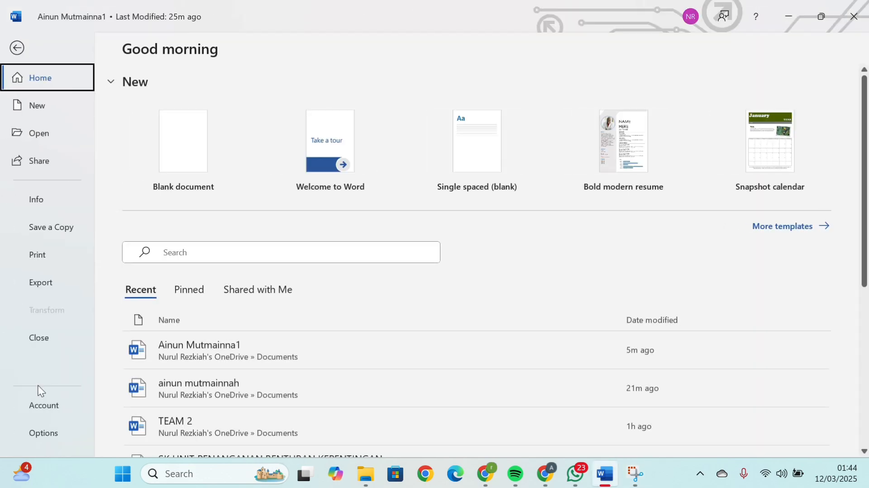
{"action": "left_click", "coordinate": [39, 440]}
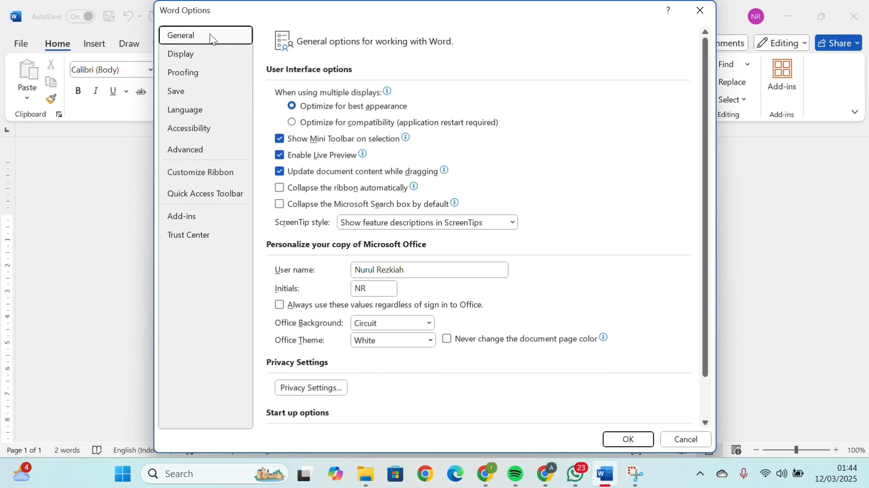
{"action": "scroll", "coordinate": [386, 262], "scroll_direction": "down", "scroll_amount": 1}
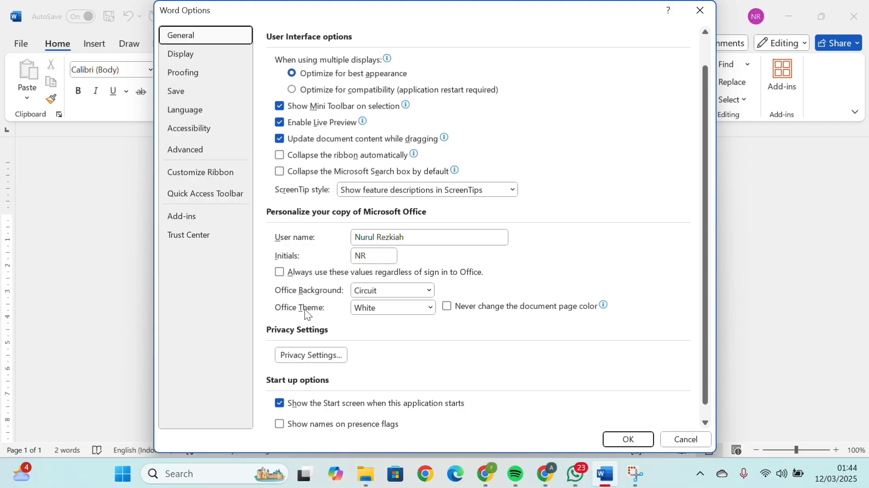
{"action": "left_click", "coordinate": [429, 311]}
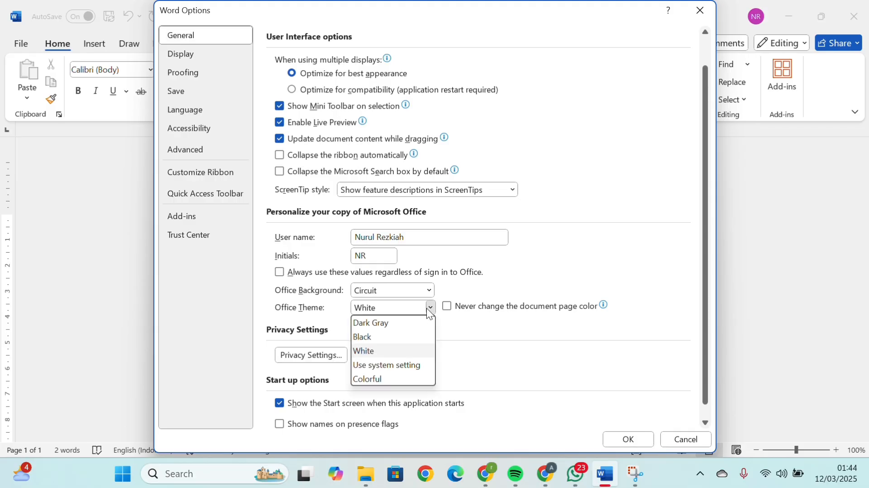
{"action": "left_click", "coordinate": [412, 324]}
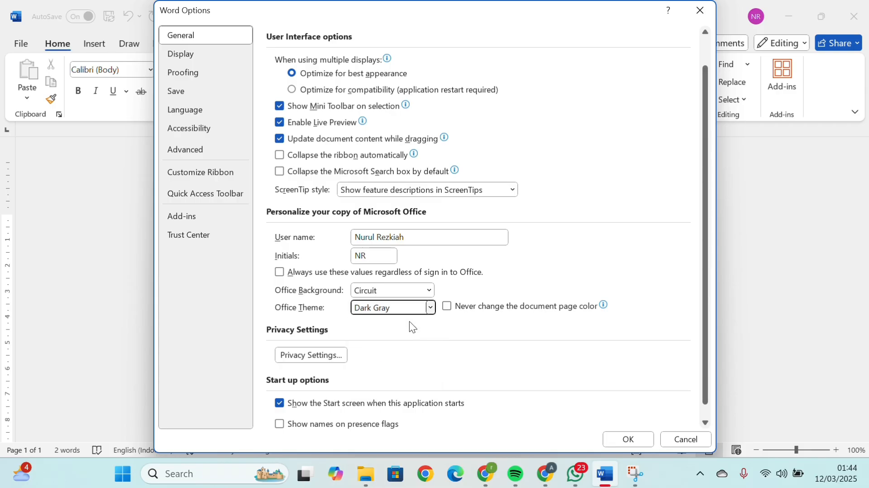
{"action": "left_click", "coordinate": [618, 439]}
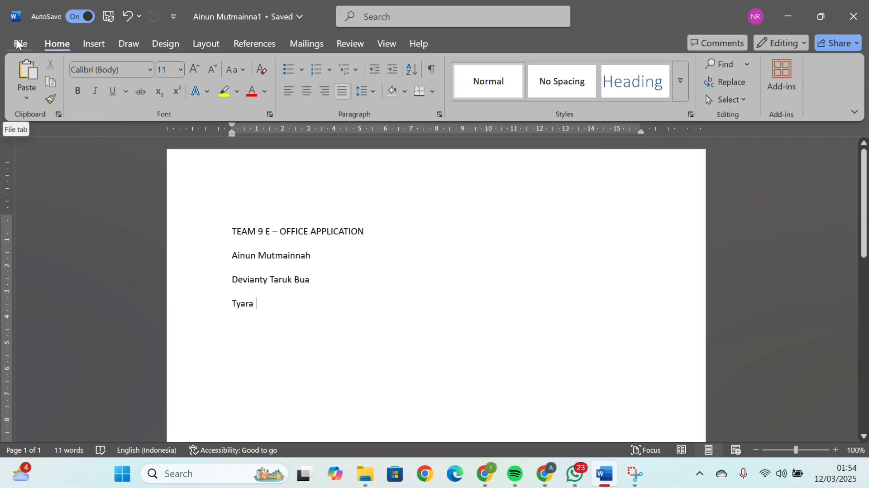
Enable "Show Mini Toolbar on selection" in the general options, then test it by selecting the TEAM 9 E – OFFICE APPLICATION line
{"action": "left_click", "coordinate": [19, 43]}
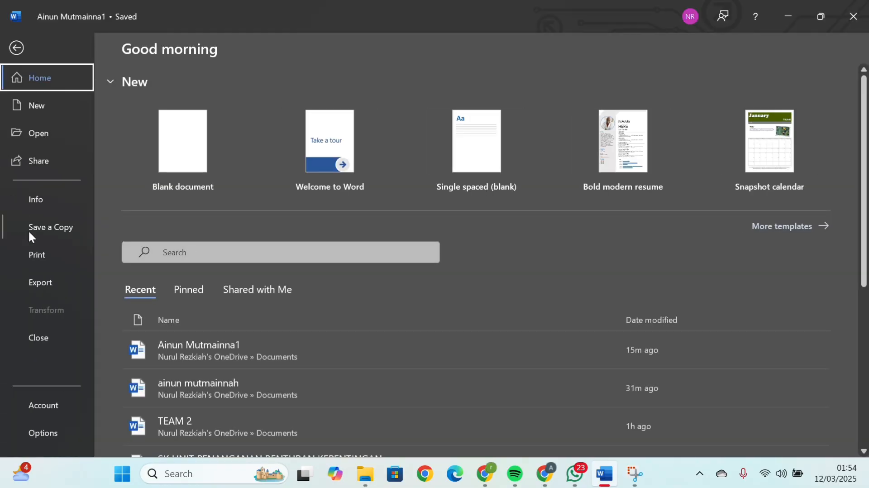
{"action": "left_click", "coordinate": [54, 433]}
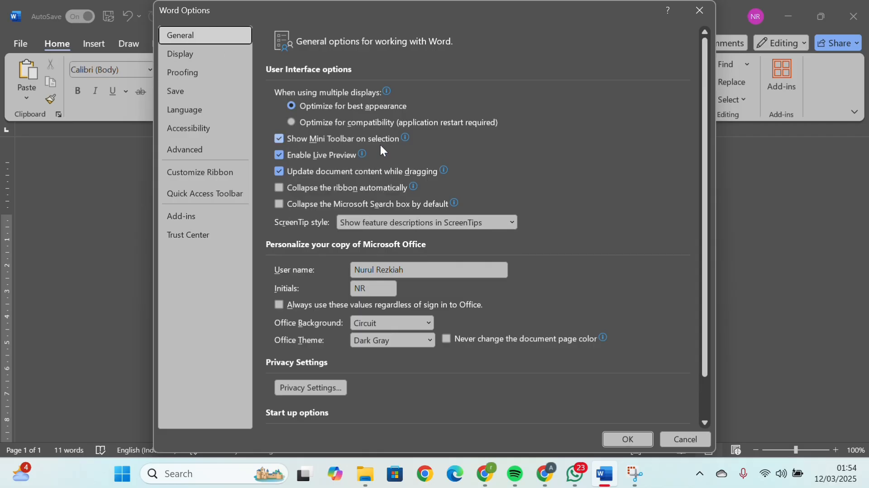
{"action": "mouse_move", "coordinate": [399, 143]}
{"action": "left_click", "coordinate": [279, 142]}
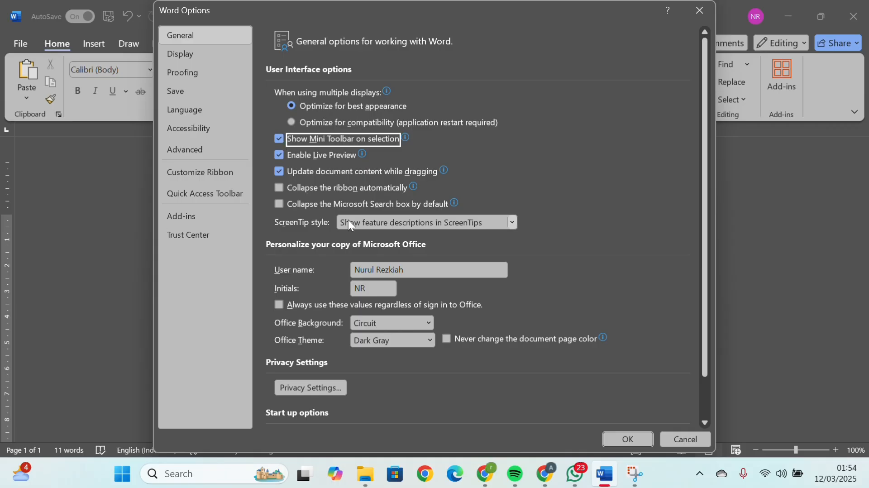
{"action": "left_click", "coordinate": [650, 438]}
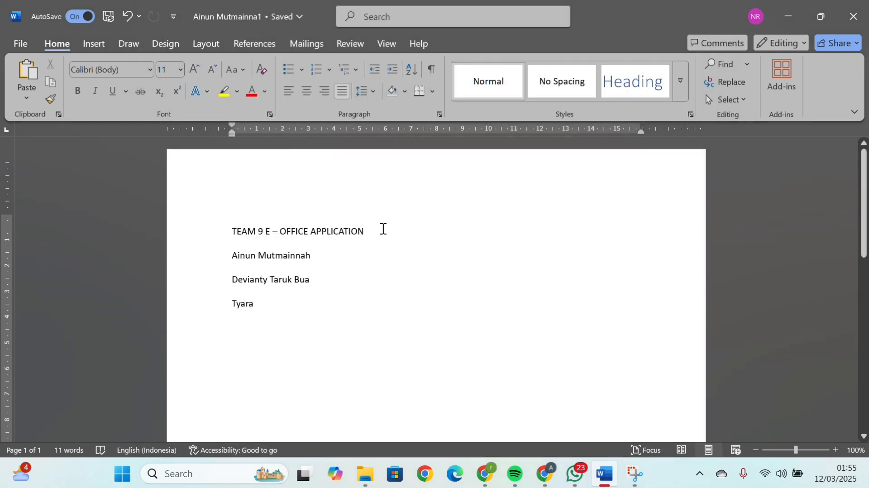
{"action": "left_click_drag", "start_coordinate": [365, 230], "coordinate": [226, 204]}
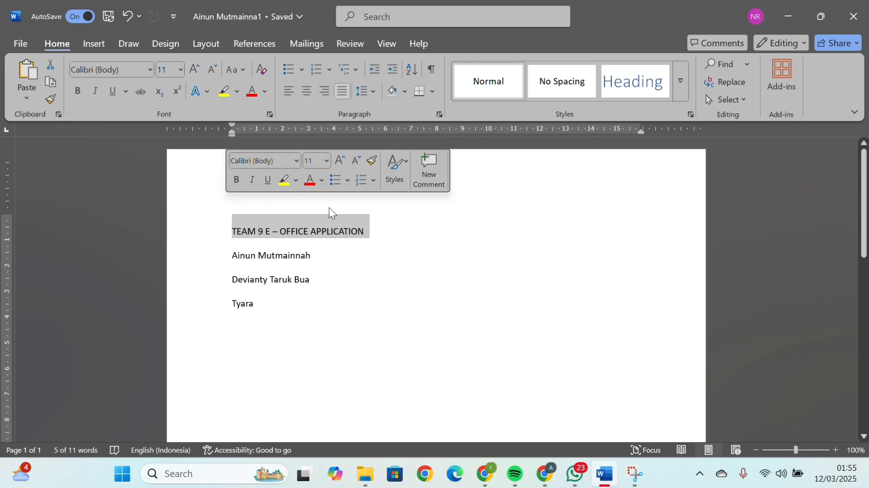
{"action": "left_click", "coordinate": [392, 227]}
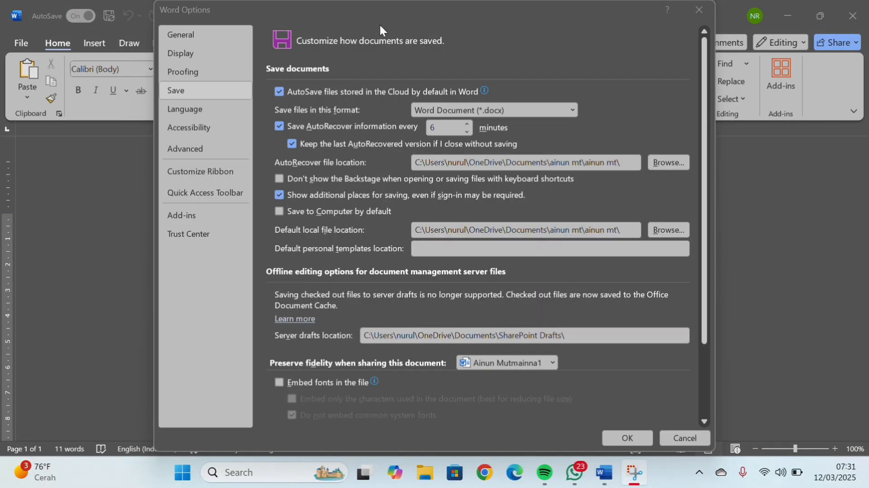
Set the AutoRecover save interval to 5 minutes in the save options and apply it
{"action": "left_click", "coordinate": [194, 91]}
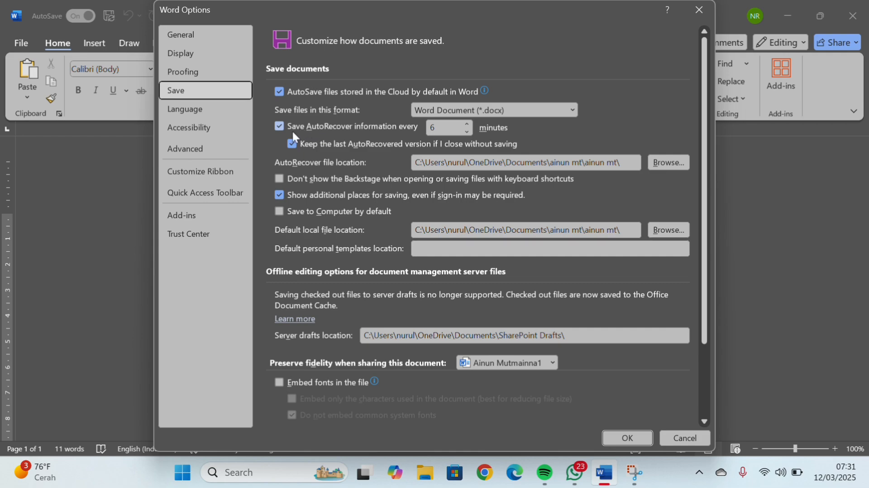
{"action": "left_click", "coordinate": [452, 130]}
{"action": "key", "text": "BackSpace"}
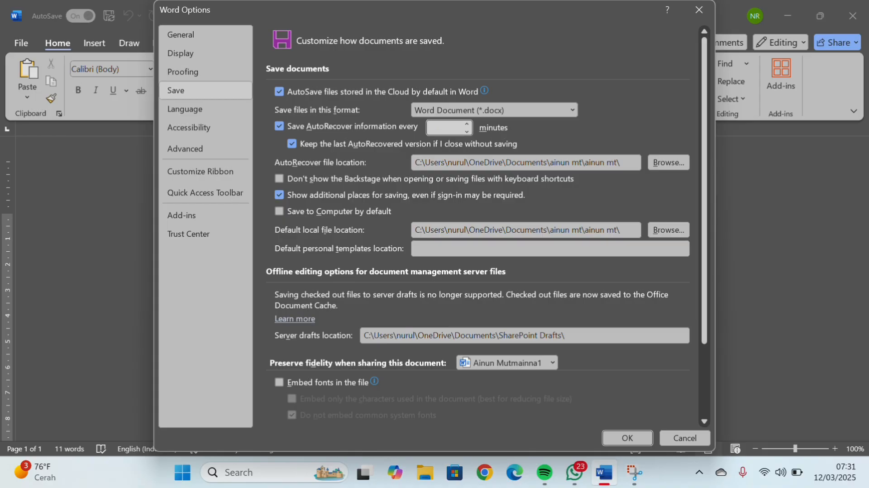
{"action": "type", "text": "5"}
{"action": "left_click", "coordinate": [627, 438]}
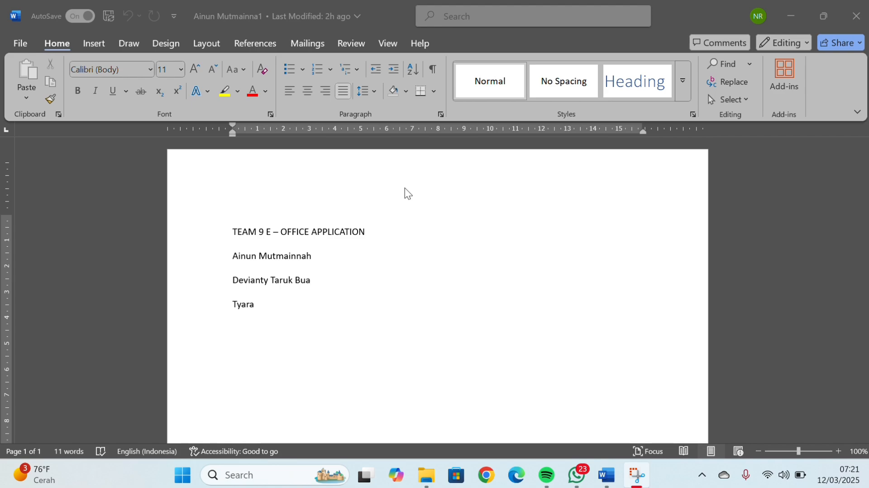
Set the default local file location to the existing personal folder under OneDrive Documents and apply the save options
{"action": "left_click", "coordinate": [21, 40]}
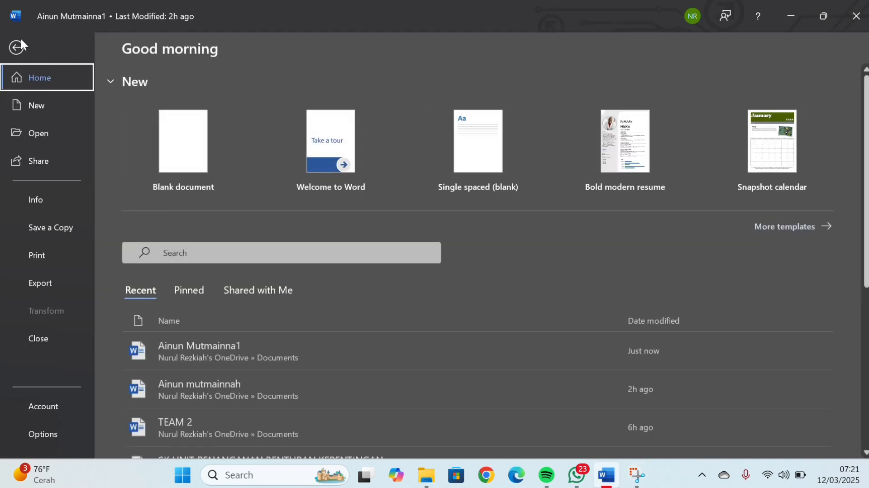
{"action": "left_click", "coordinate": [48, 433]}
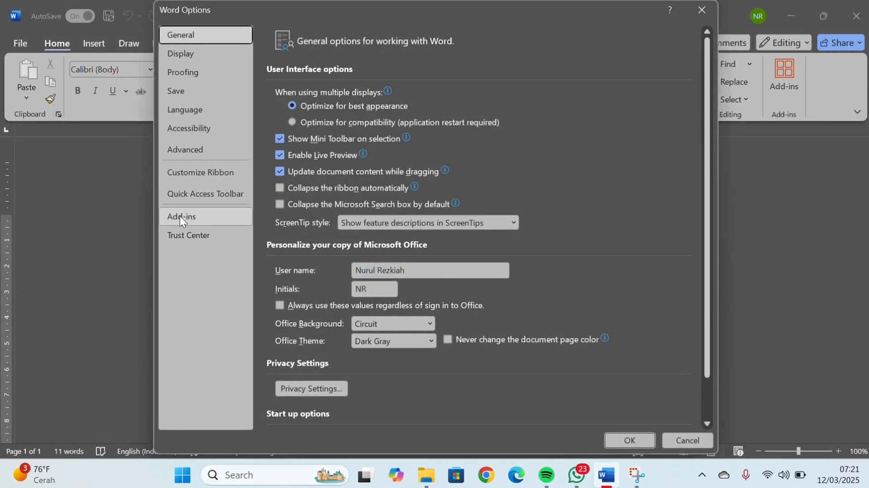
{"action": "left_click", "coordinate": [197, 85]}
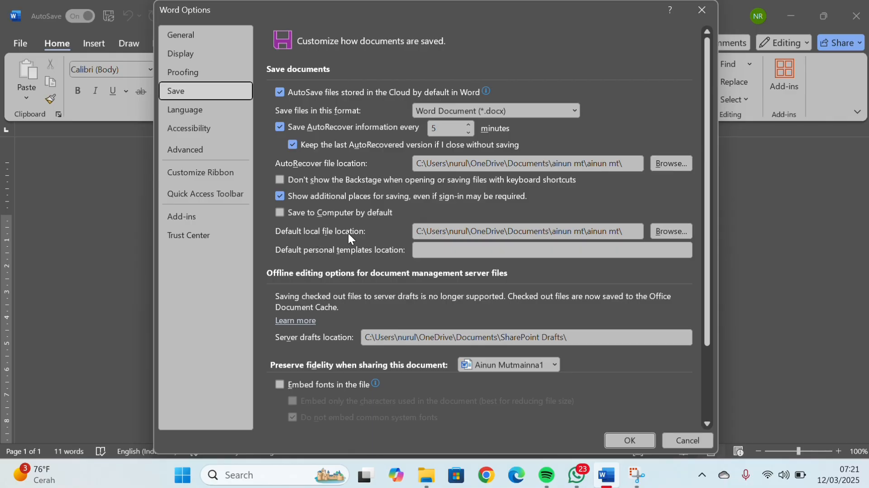
{"action": "left_click", "coordinate": [662, 232]}
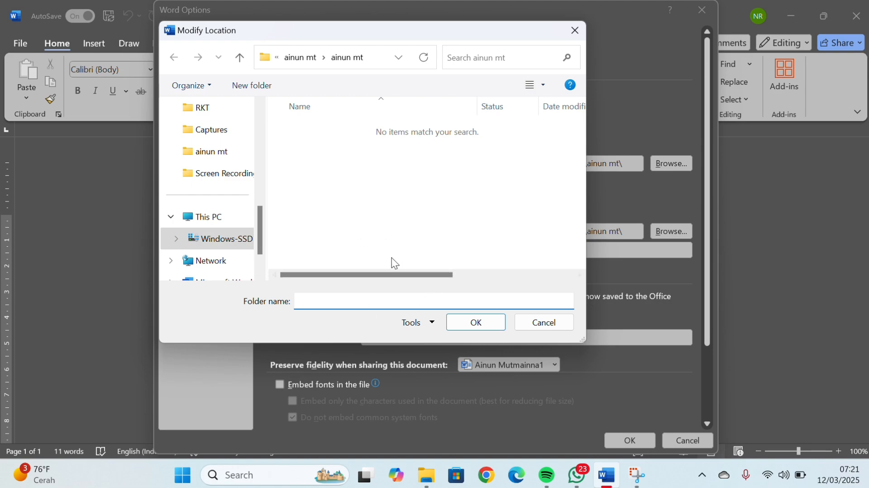
{"action": "left_click", "coordinate": [212, 153]}
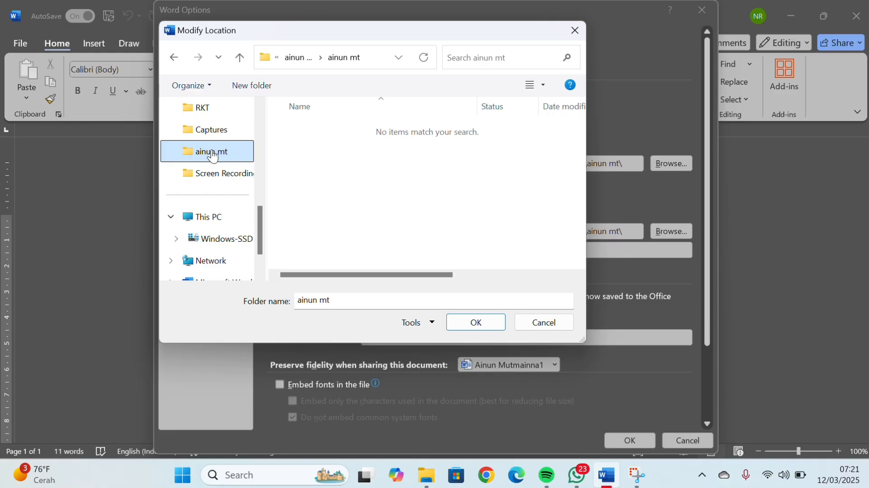
{"action": "left_click", "coordinate": [472, 321]}
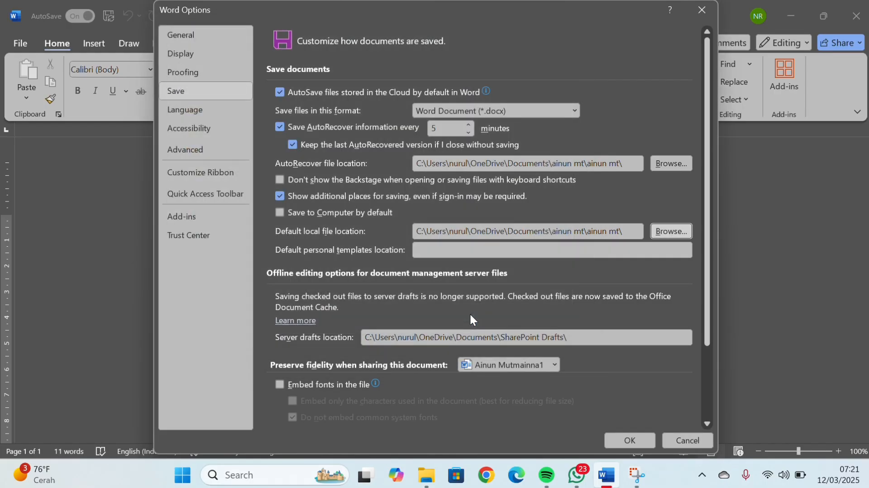
{"action": "left_click", "coordinate": [649, 442]}
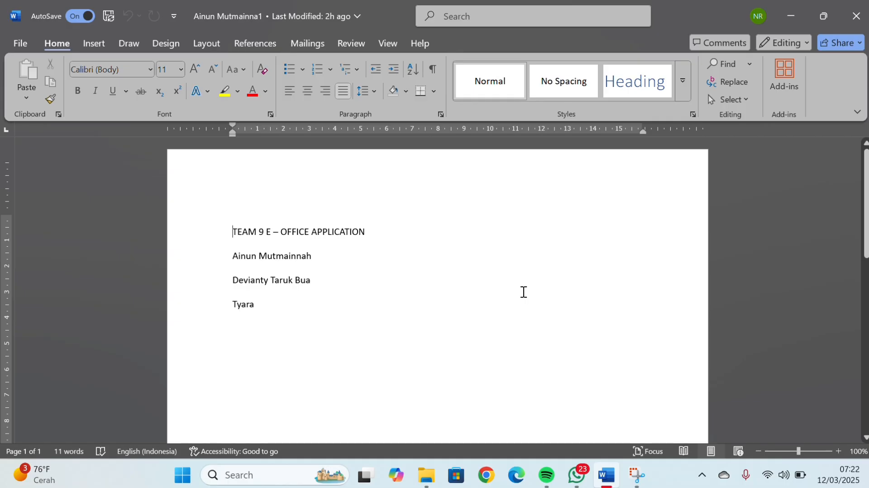
Set "Insert/paste pictures as" to In front of text in the advanced cut, copy and paste options and apply it
{"action": "left_click", "coordinate": [393, 23]}
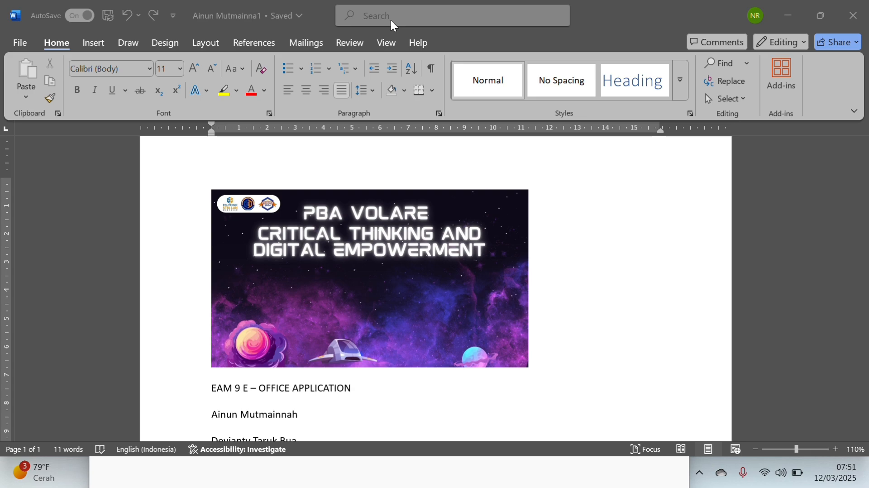
{"action": "left_click", "coordinate": [387, 234]}
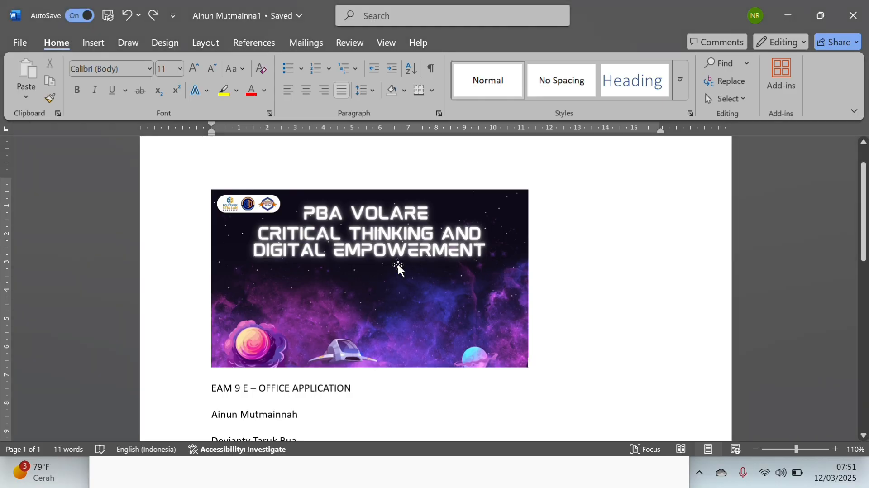
{"action": "left_click", "coordinate": [358, 175]}
{"action": "left_click", "coordinate": [20, 41]}
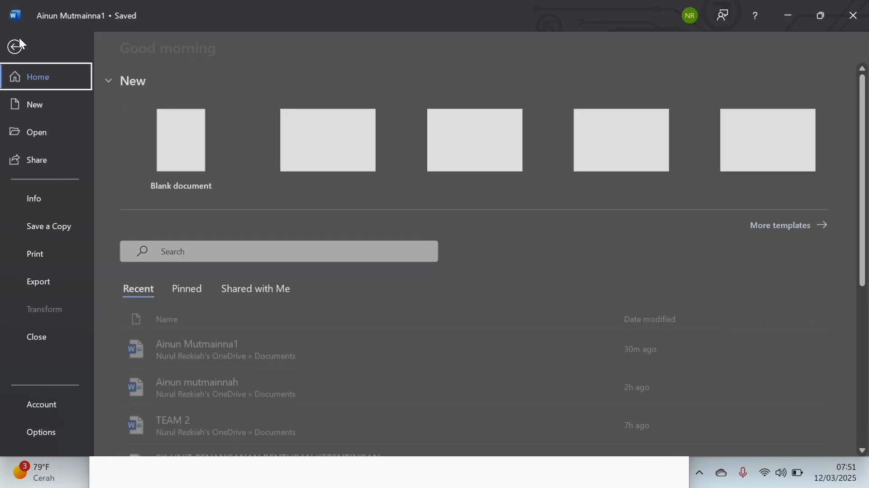
{"action": "left_click", "coordinate": [40, 431]}
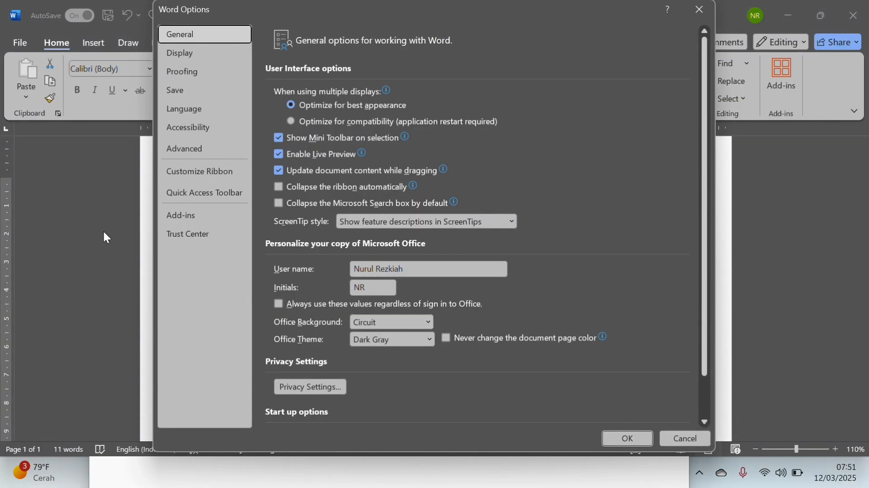
{"action": "left_click", "coordinate": [202, 150]}
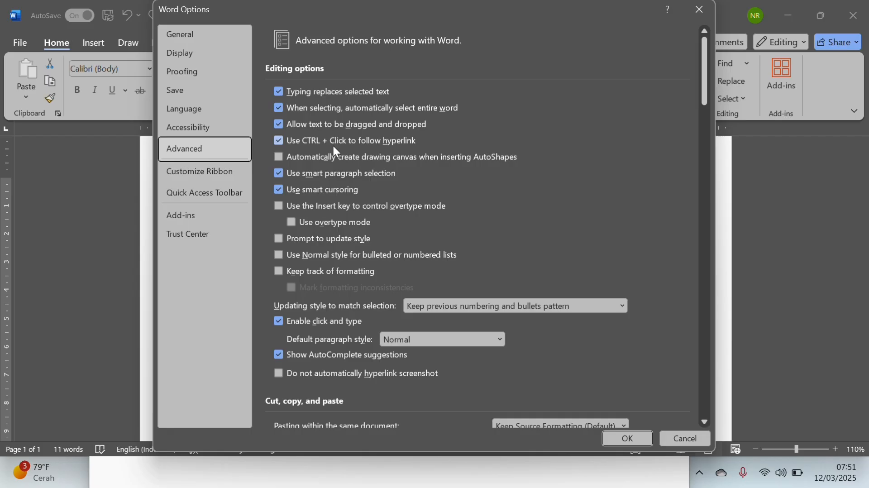
{"action": "scroll", "coordinate": [344, 268], "scroll_direction": "down", "scroll_amount": 3}
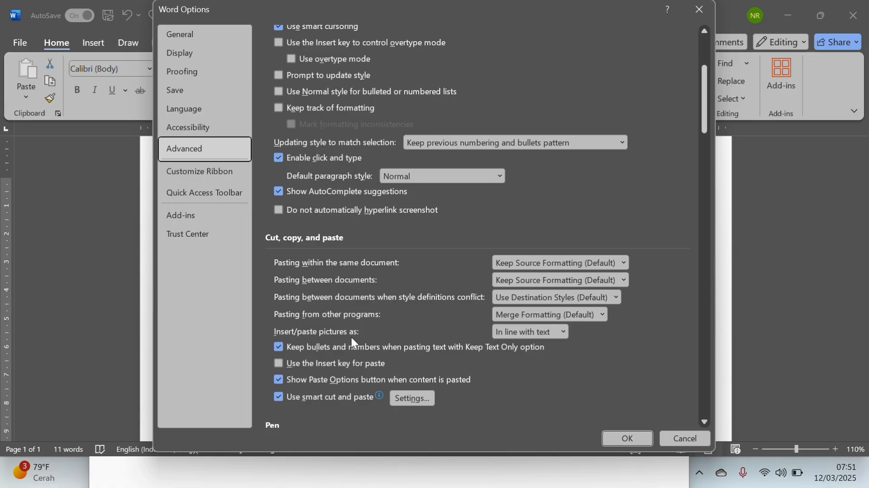
{"action": "left_click", "coordinate": [565, 333]}
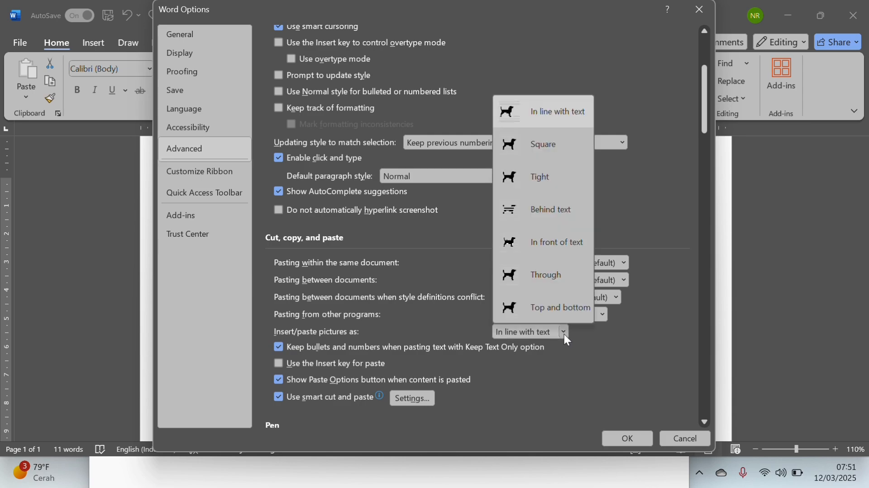
{"action": "left_click", "coordinate": [546, 255]}
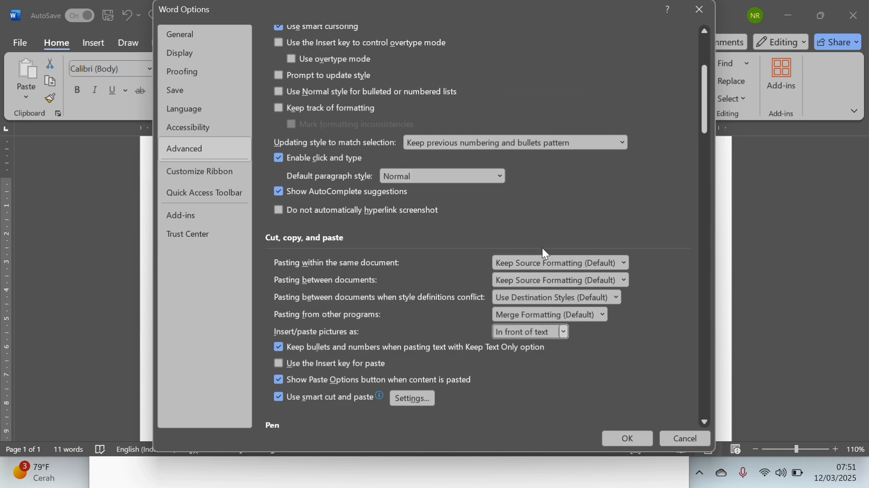
{"action": "left_click", "coordinate": [621, 436]}
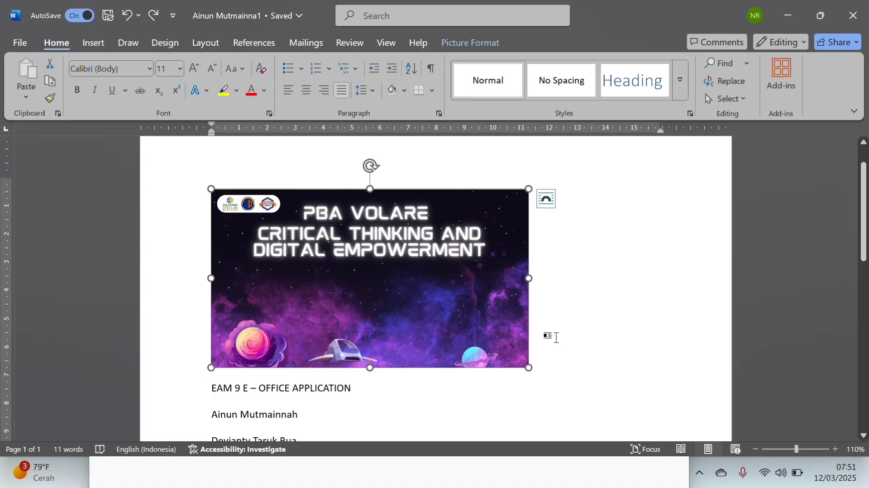
Delete the existing picture above the document text and insert the "baground pba" picture from the Pictures folder
{"action": "key", "text": "Delete"}
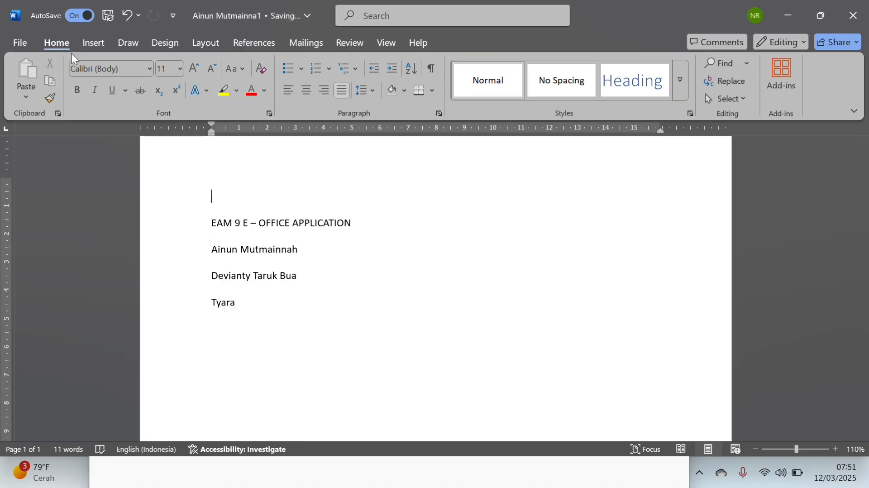
{"action": "left_click", "coordinate": [98, 41]}
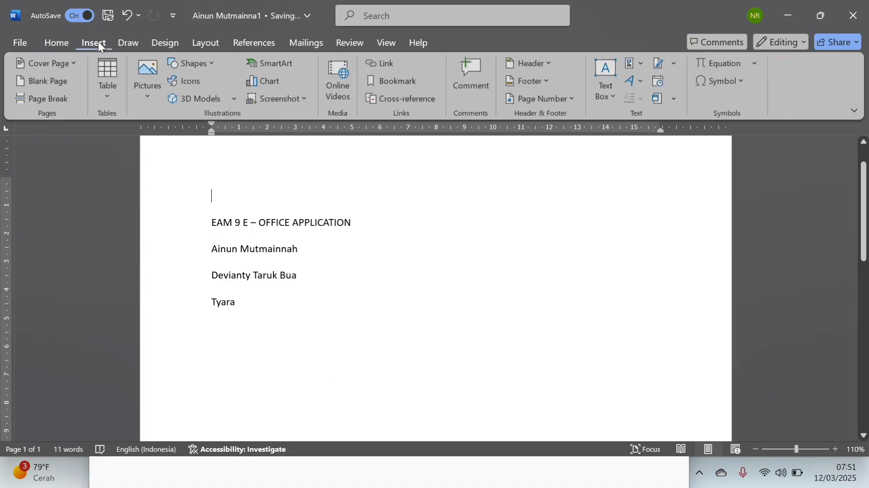
{"action": "left_click", "coordinate": [141, 92]}
{"action": "left_click", "coordinate": [156, 134]}
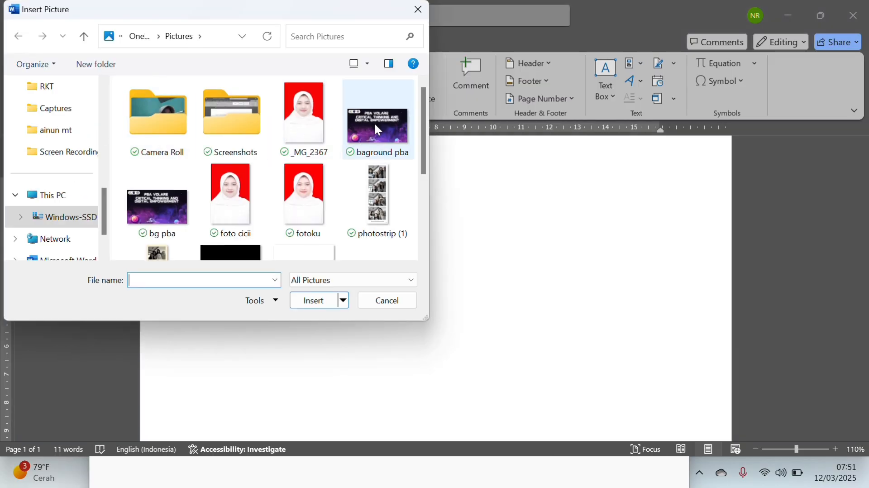
{"action": "double_click", "coordinate": [375, 125]}
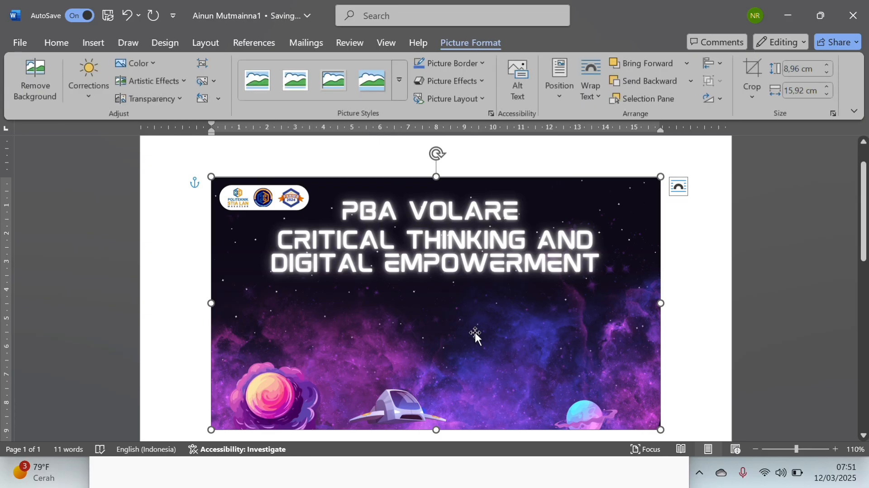
Test the In front of text placement by moving the inserted picture freely down the page
{"action": "left_click_drag", "start_coordinate": [475, 333], "coordinate": [474, 369]}
{"action": "scroll", "coordinate": [476, 367], "scroll_direction": "down", "scroll_amount": 2}
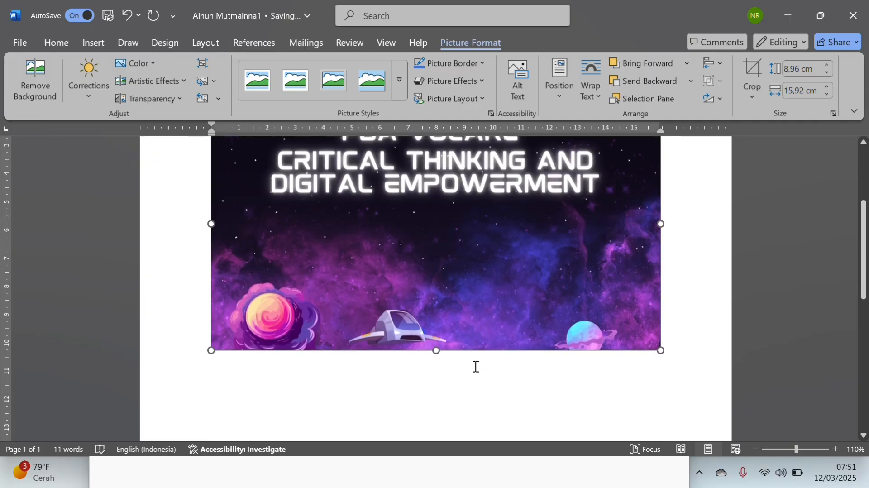
{"action": "left_click_drag", "start_coordinate": [460, 279], "coordinate": [455, 444]}
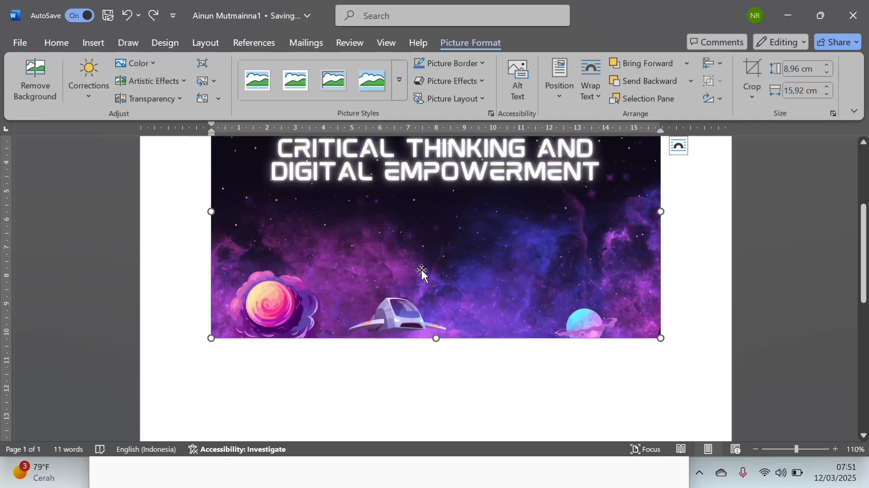
{"action": "left_click_drag", "start_coordinate": [421, 269], "coordinate": [417, 306]}
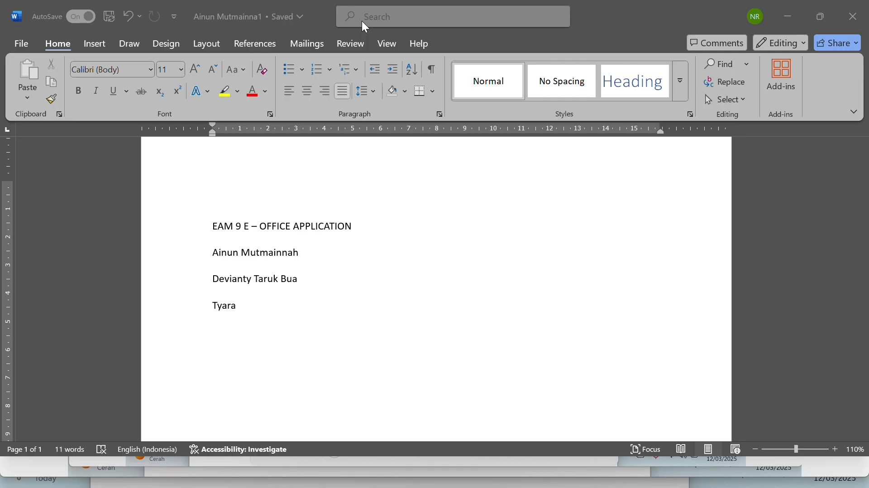
Browse the default local file location from the save options, accept the folder already open there, and apply the options
{"action": "left_click", "coordinate": [34, 45]}
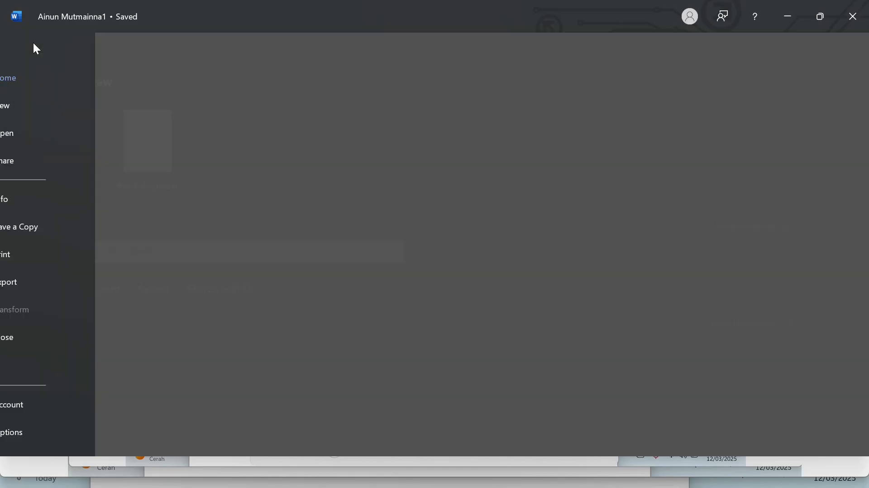
{"action": "left_click", "coordinate": [59, 428]}
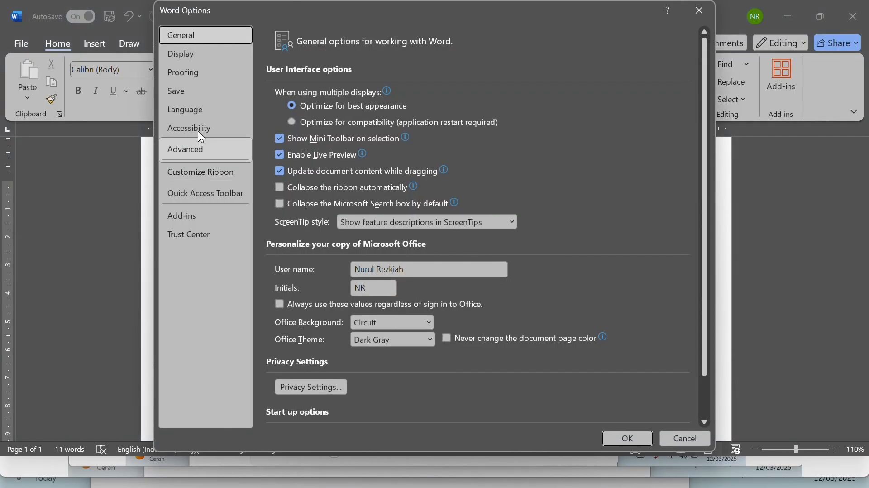
{"action": "left_click", "coordinate": [202, 90]}
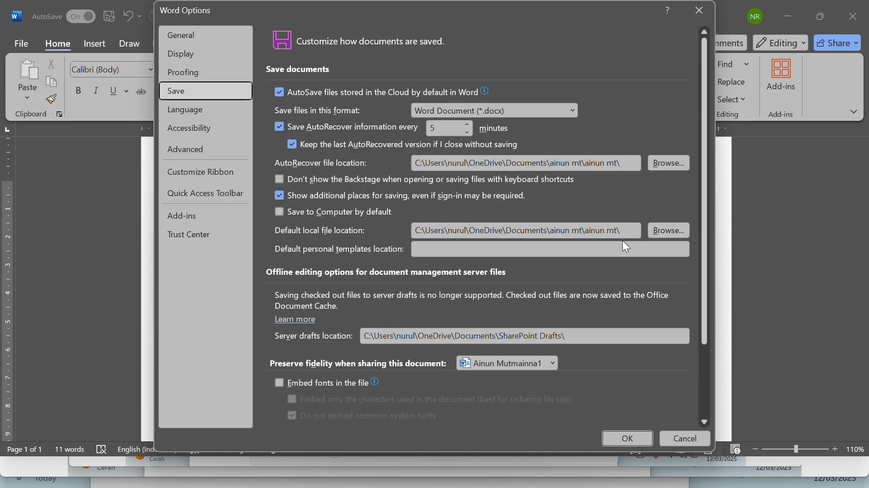
{"action": "left_click", "coordinate": [666, 232]}
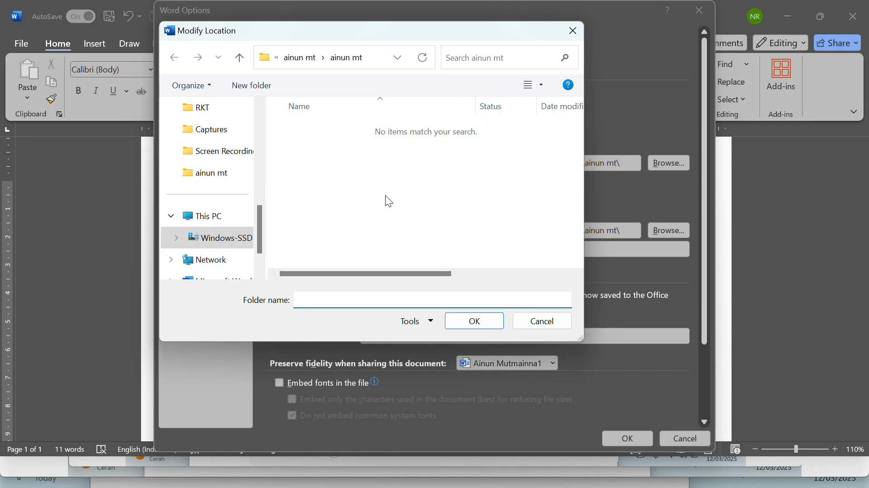
{"action": "left_click", "coordinate": [474, 321]}
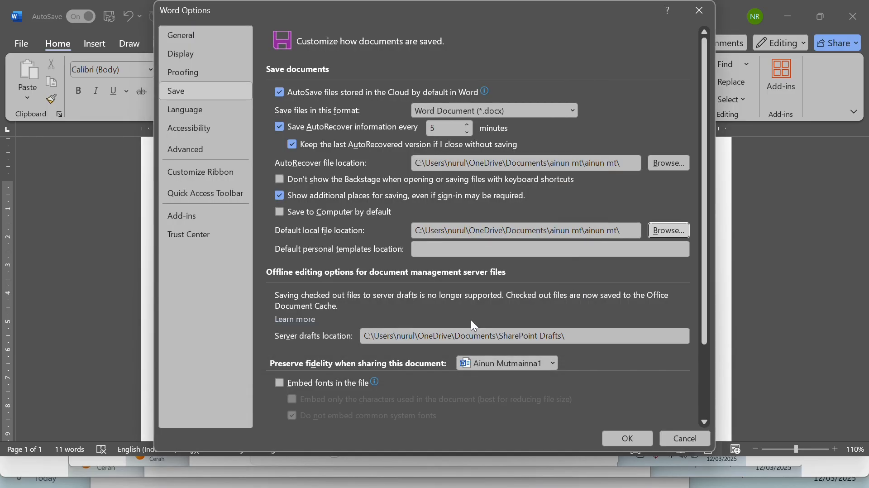
{"action": "left_click", "coordinate": [643, 437]}
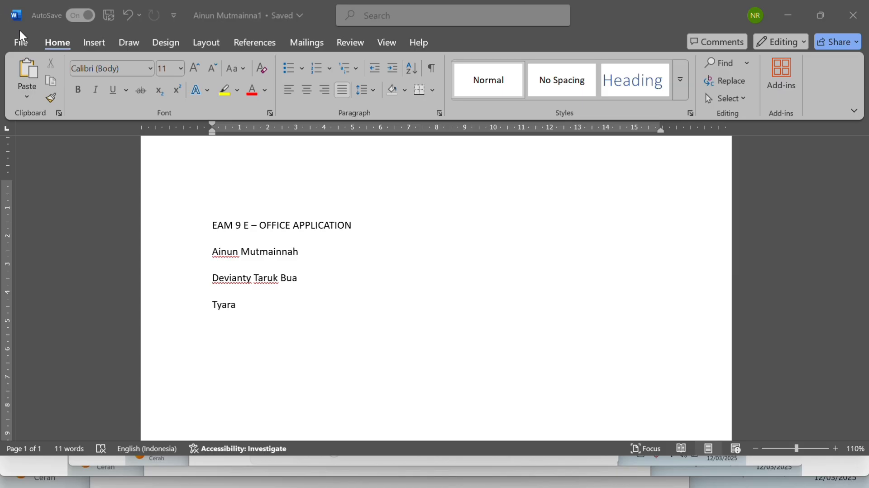
Set "Show measurements in units of" to Inches in the advanced display options
{"action": "left_click", "coordinate": [29, 45]}
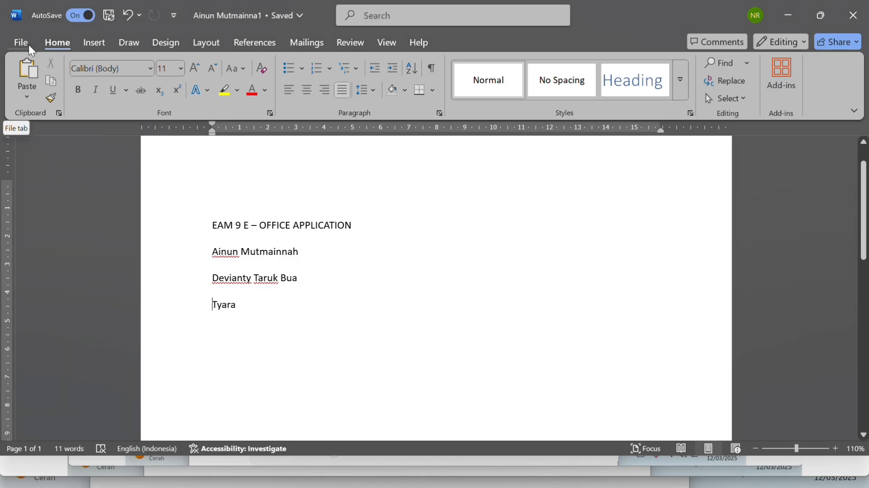
{"action": "left_click", "coordinate": [29, 45]}
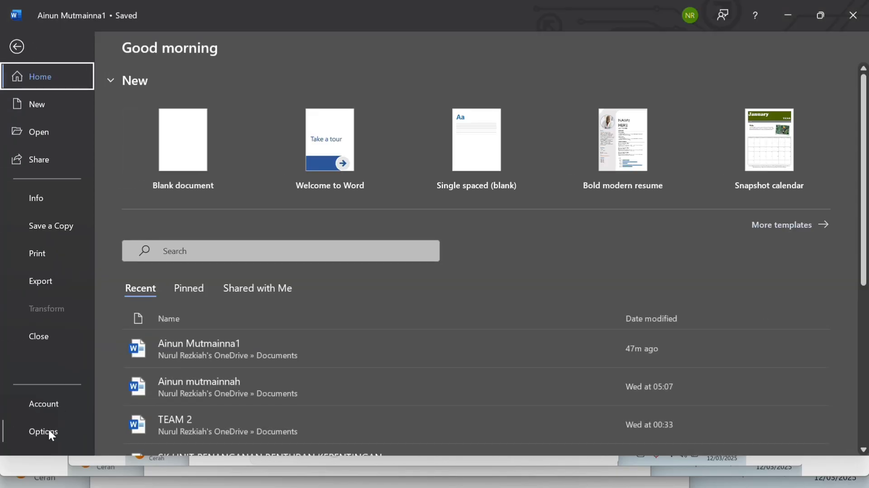
{"action": "left_click", "coordinate": [48, 431]}
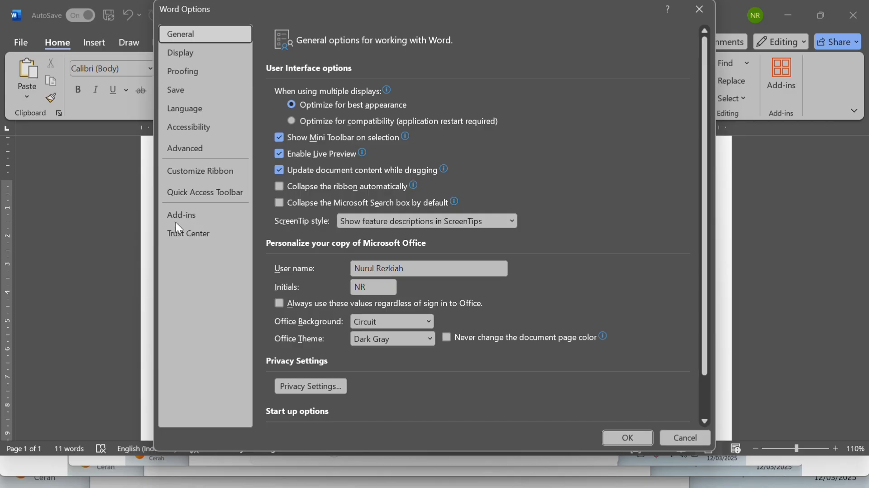
{"action": "left_click", "coordinate": [174, 156]}
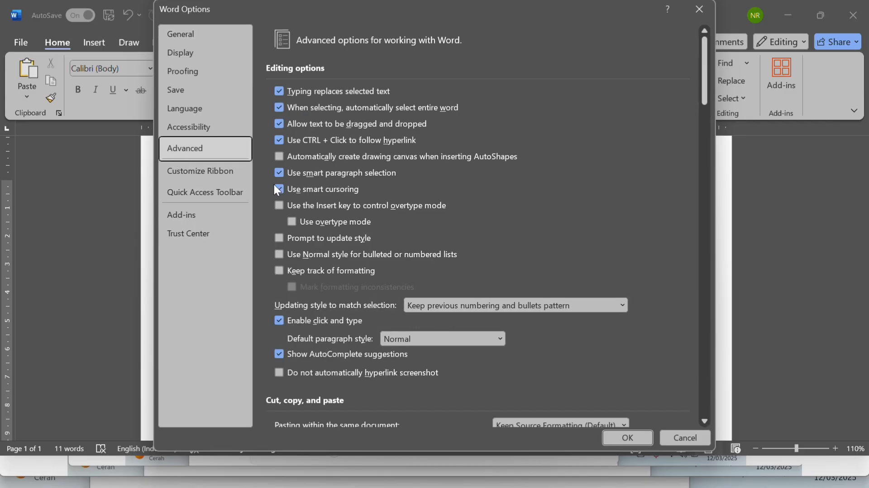
{"action": "scroll", "coordinate": [404, 235], "scroll_direction": "down", "scroll_amount": 12}
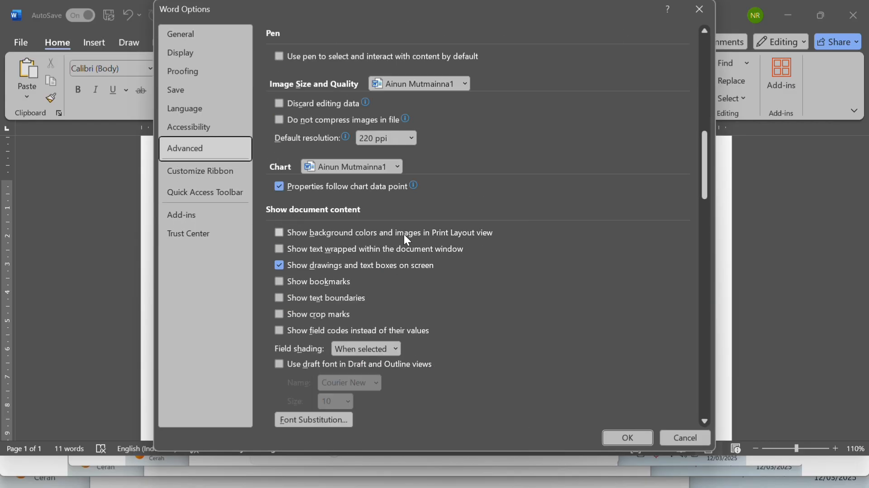
{"action": "scroll", "coordinate": [404, 235], "scroll_direction": "down", "scroll_amount": 3}
{"action": "scroll", "coordinate": [404, 234], "scroll_direction": "down", "scroll_amount": 3}
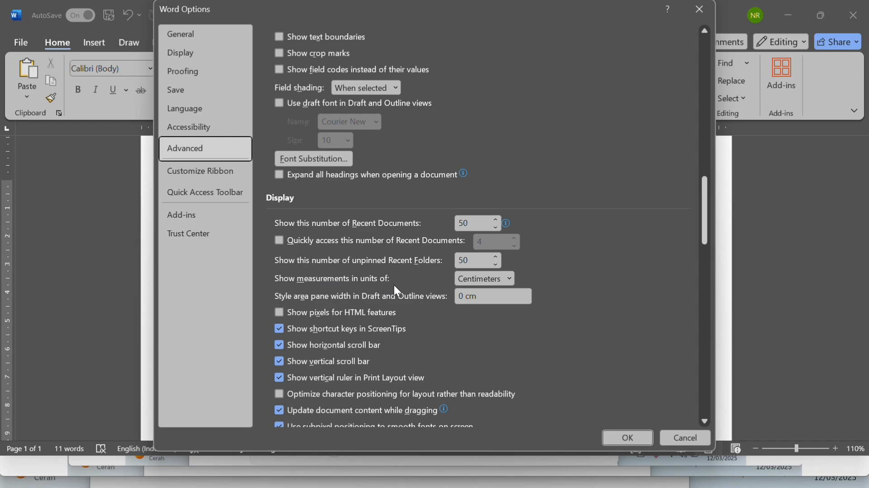
{"action": "left_click", "coordinate": [510, 279]}
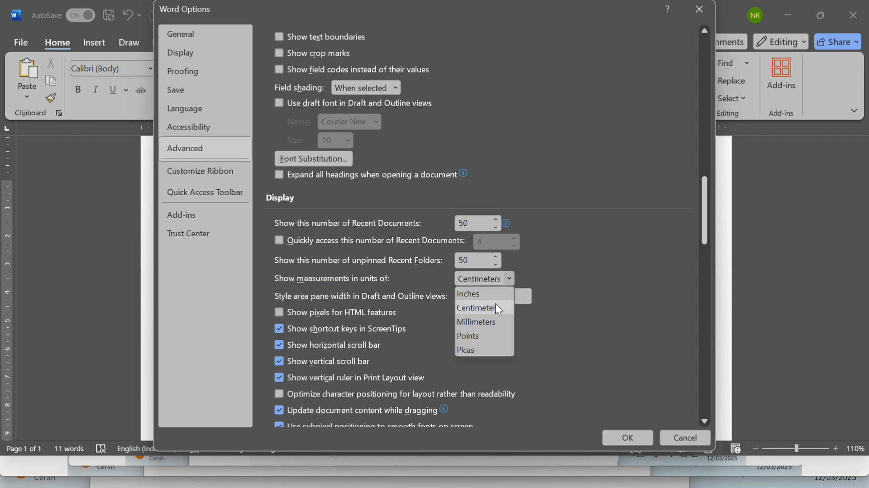
{"action": "left_click", "coordinate": [493, 295]}
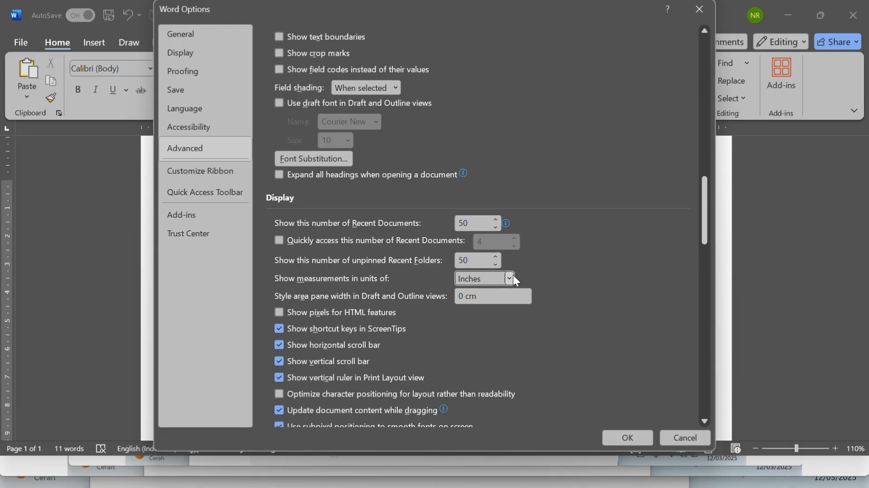
Try Millimeters as the measurement unit, switch back to Centimeters, and apply the options
{"action": "left_click", "coordinate": [514, 276]}
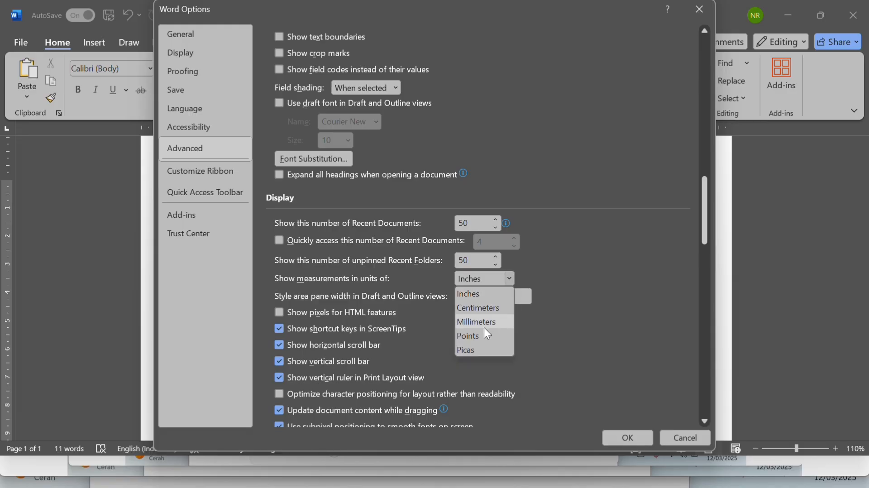
{"action": "left_click", "coordinate": [485, 325]}
{"action": "left_click", "coordinate": [506, 278]}
{"action": "left_click", "coordinate": [484, 308]}
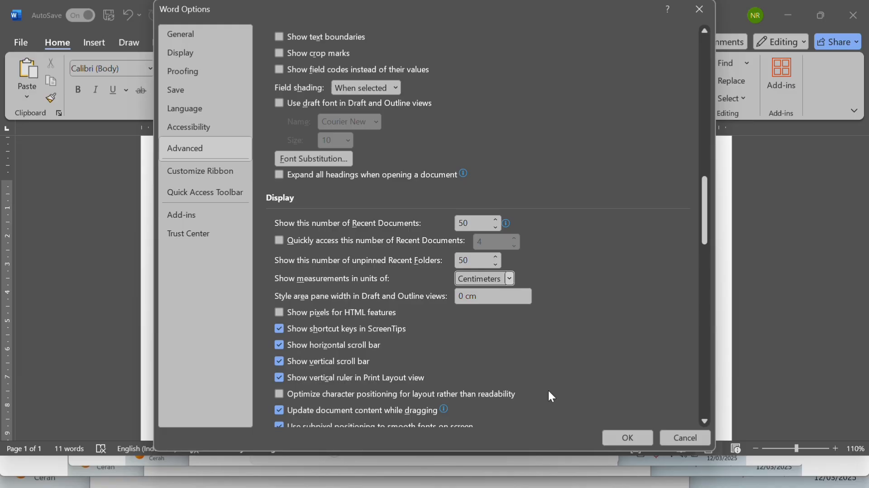
{"action": "left_click", "coordinate": [636, 437]}
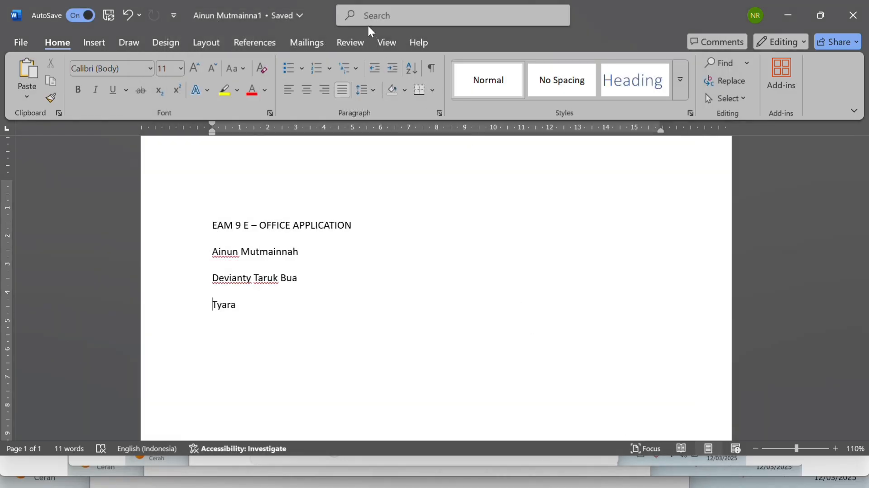
Turn on "Show text boundaries" in the advanced options for showing document content and apply it
{"action": "scroll", "coordinate": [354, 178], "scroll_direction": "down", "scroll_amount": 10}
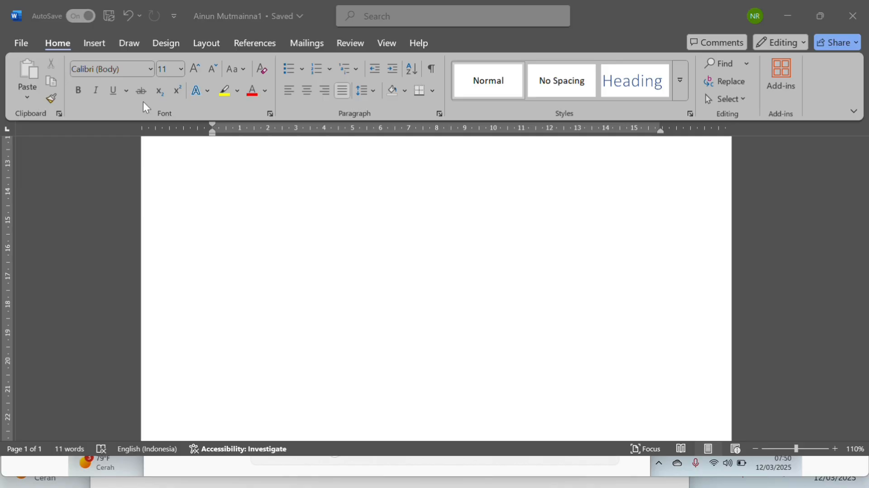
{"action": "left_click", "coordinate": [22, 45]}
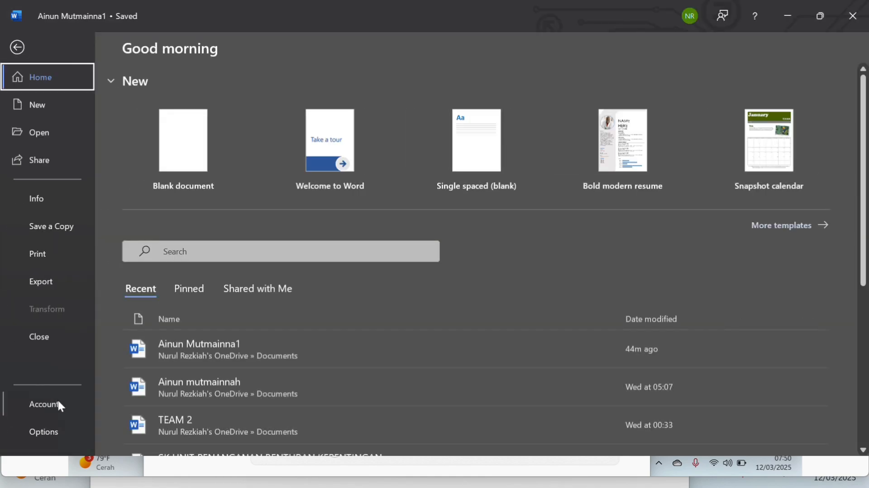
{"action": "left_click", "coordinate": [58, 434]}
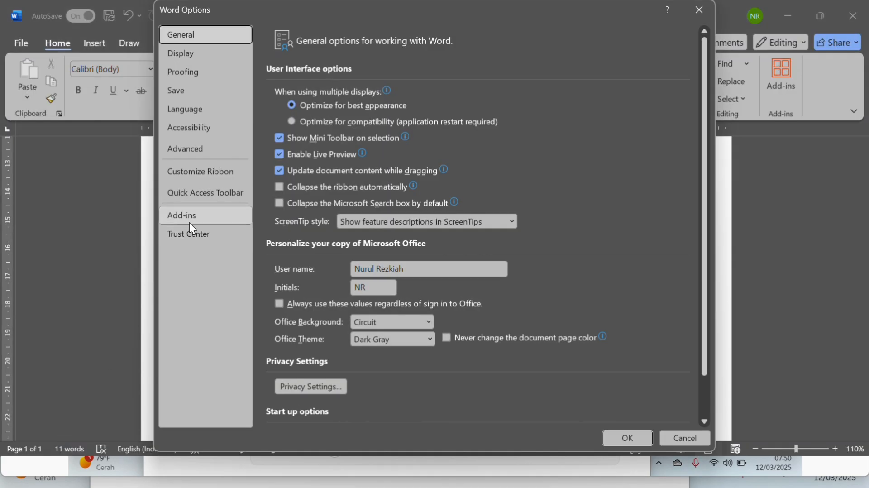
{"action": "left_click", "coordinate": [197, 148]}
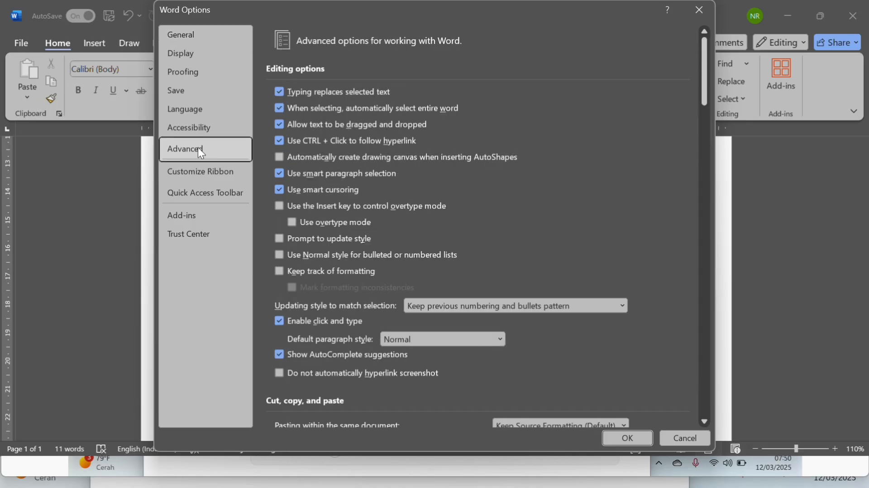
{"action": "scroll", "coordinate": [384, 278], "scroll_direction": "down", "scroll_amount": 4}
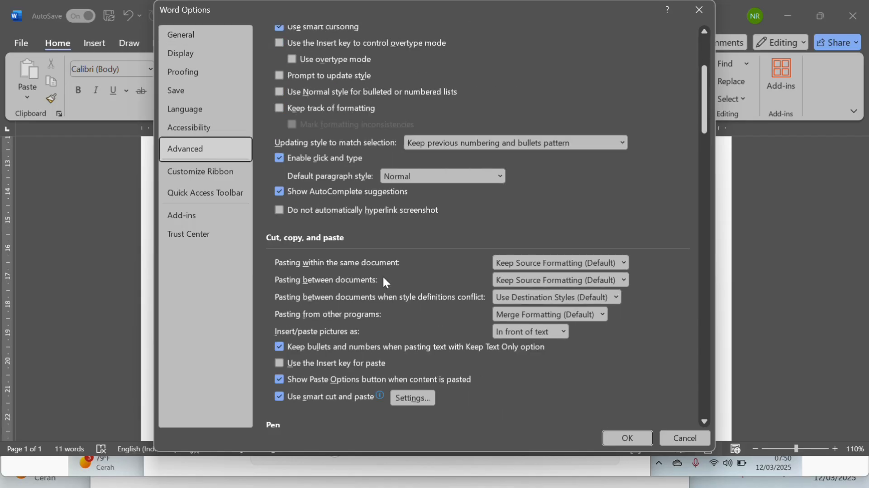
{"action": "scroll", "coordinate": [384, 278], "scroll_direction": "down", "scroll_amount": 3}
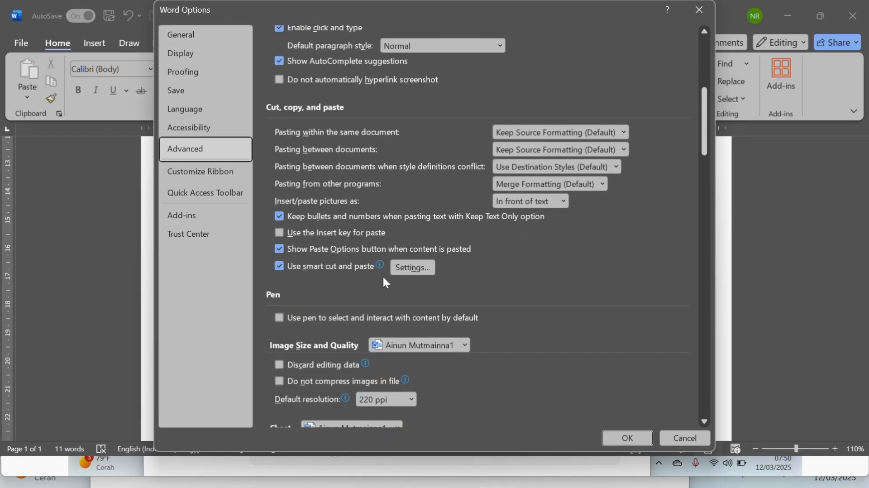
{"action": "scroll", "coordinate": [384, 279], "scroll_direction": "down", "scroll_amount": 3}
{"action": "scroll", "coordinate": [384, 279], "scroll_direction": "down", "scroll_amount": 2}
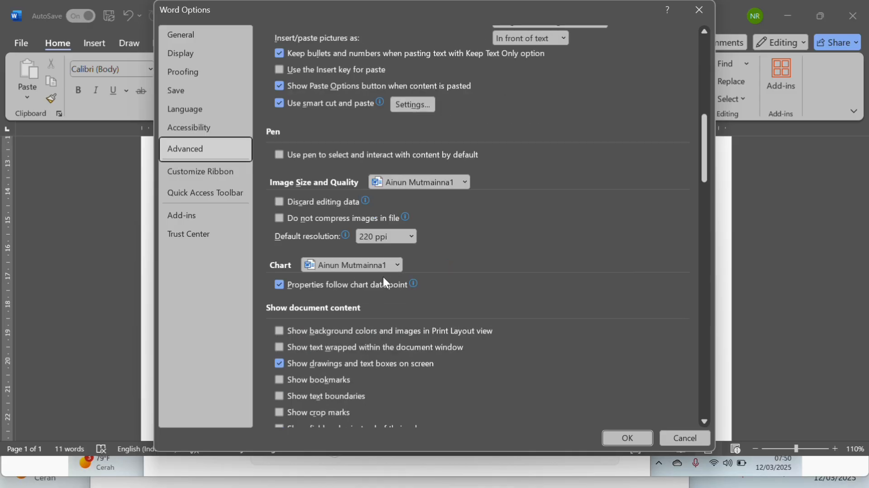
{"action": "scroll", "coordinate": [384, 282], "scroll_direction": "down", "scroll_amount": 1}
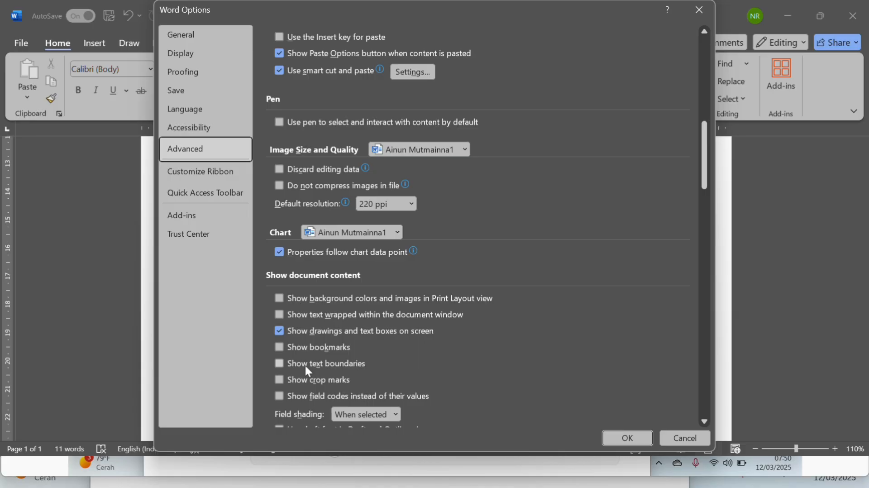
{"action": "left_click", "coordinate": [280, 362]}
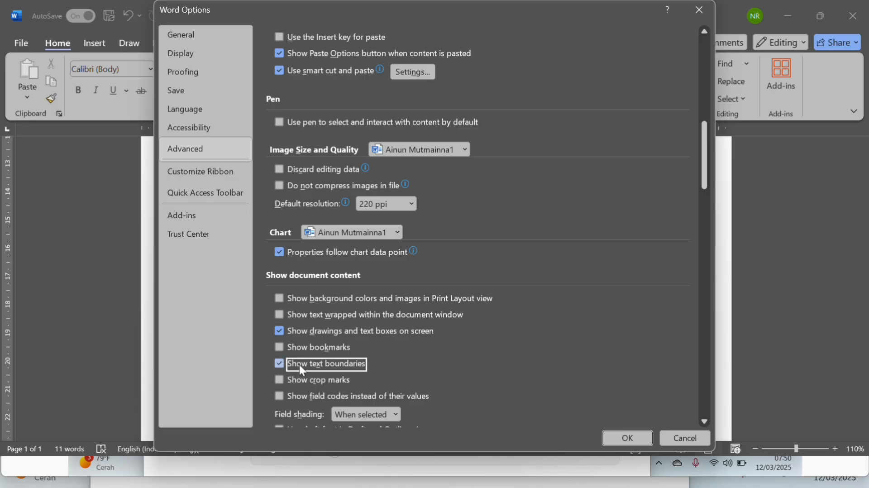
{"action": "left_click", "coordinate": [637, 442]}
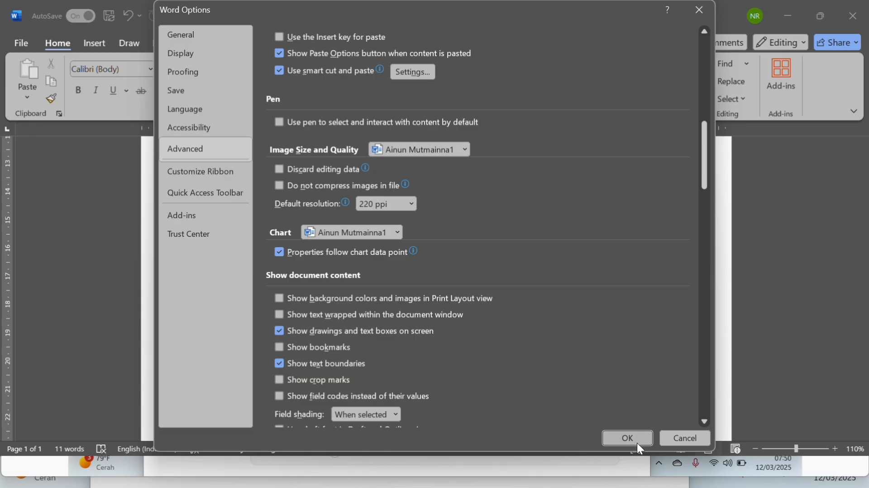
Move the picture down the page so that it sits below the last line of text
{"action": "scroll", "coordinate": [524, 364], "scroll_direction": "up", "scroll_amount": 10}
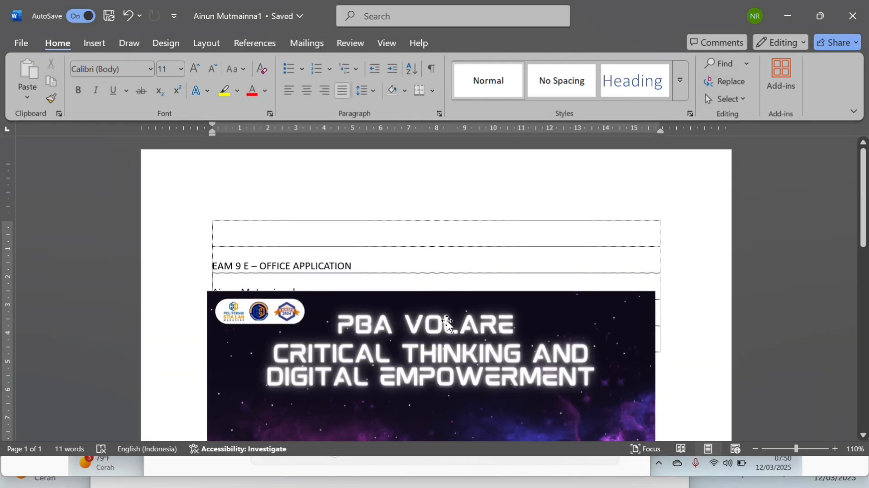
{"action": "left_click_drag", "start_coordinate": [447, 321], "coordinate": [447, 404]}
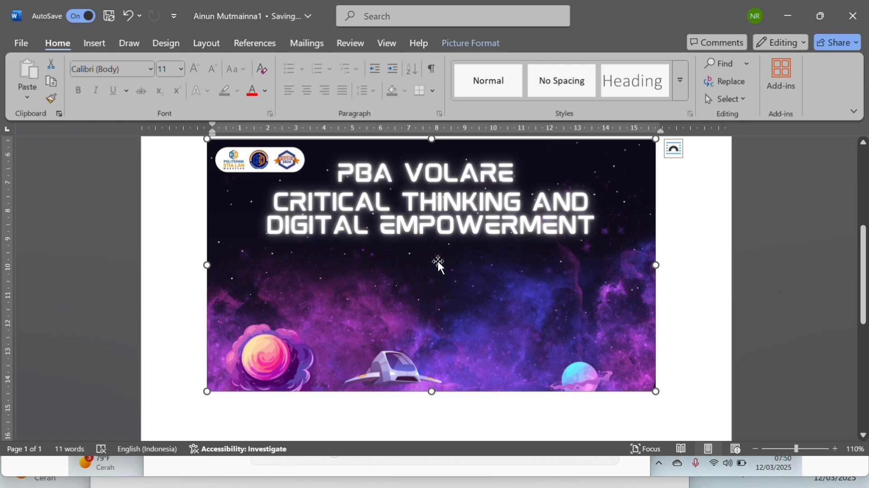
{"action": "scroll", "coordinate": [438, 262], "scroll_direction": "up", "scroll_amount": 5}
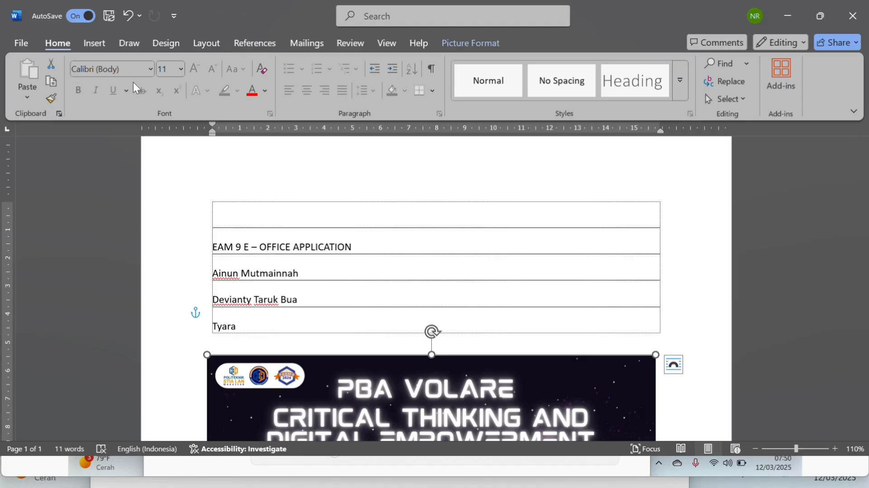
Turn off "Show text boundaries" in the advanced document content options, apply it, and check the page
{"action": "left_click", "coordinate": [23, 43]}
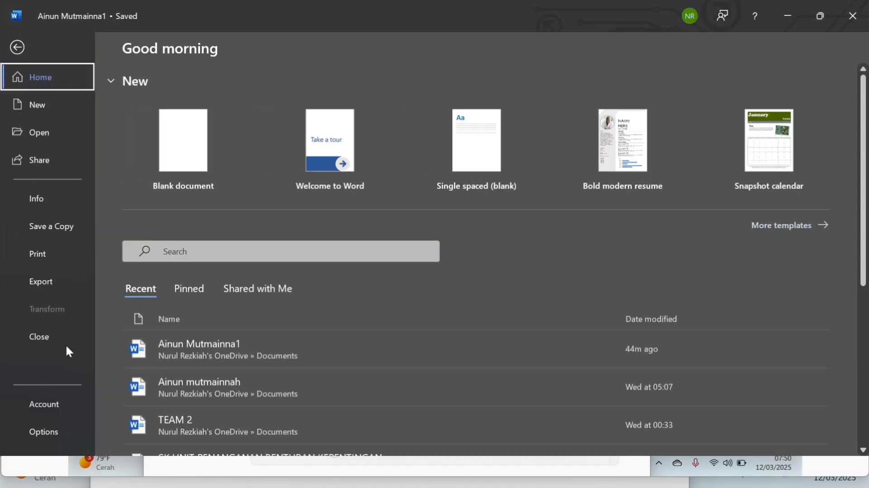
{"action": "left_click", "coordinate": [51, 429]}
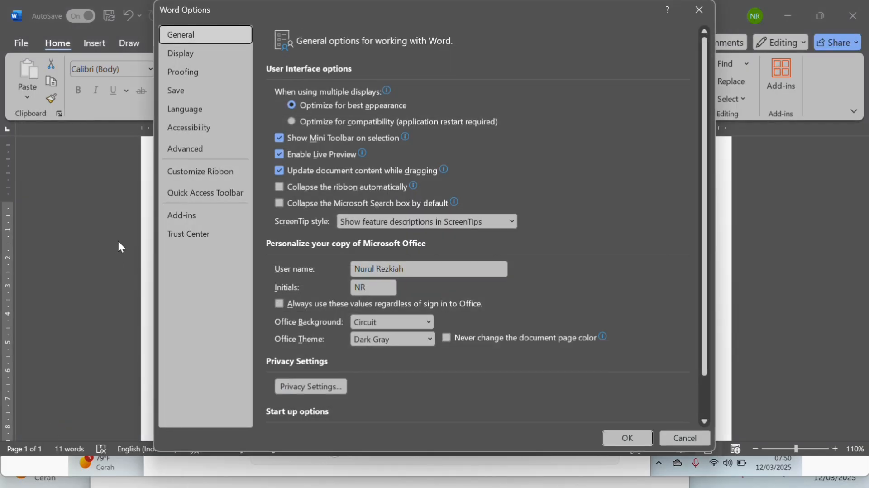
{"action": "left_click", "coordinate": [186, 157]}
{"action": "scroll", "coordinate": [401, 283], "scroll_direction": "down", "scroll_amount": 5}
{"action": "scroll", "coordinate": [401, 284], "scroll_direction": "down", "scroll_amount": 10}
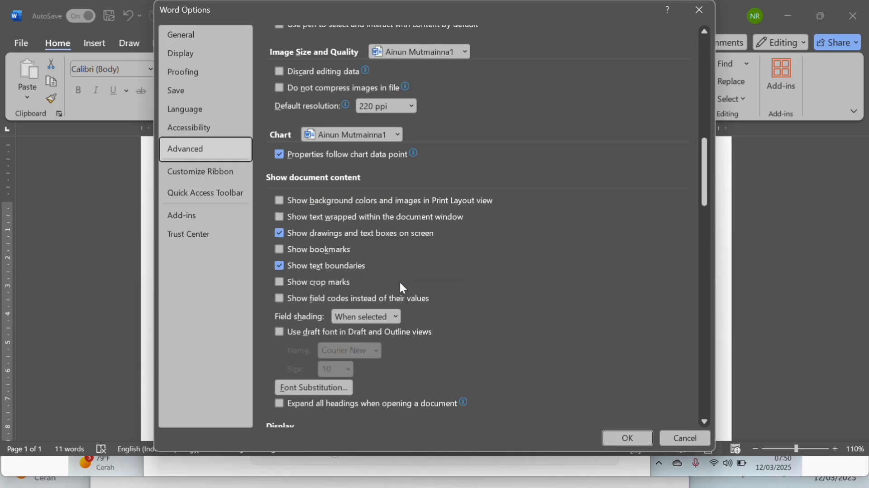
{"action": "left_click", "coordinate": [279, 265]}
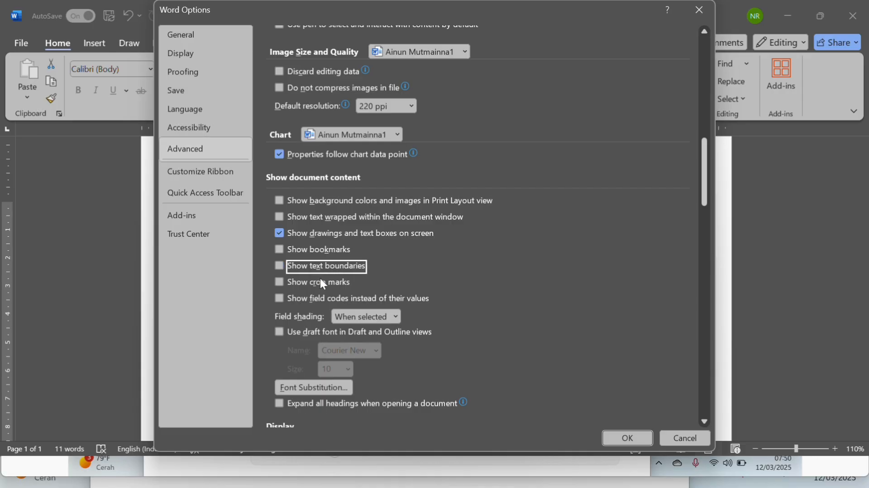
{"action": "left_click", "coordinate": [612, 438]}
{"action": "scroll", "coordinate": [535, 298], "scroll_direction": "up", "scroll_amount": 3}
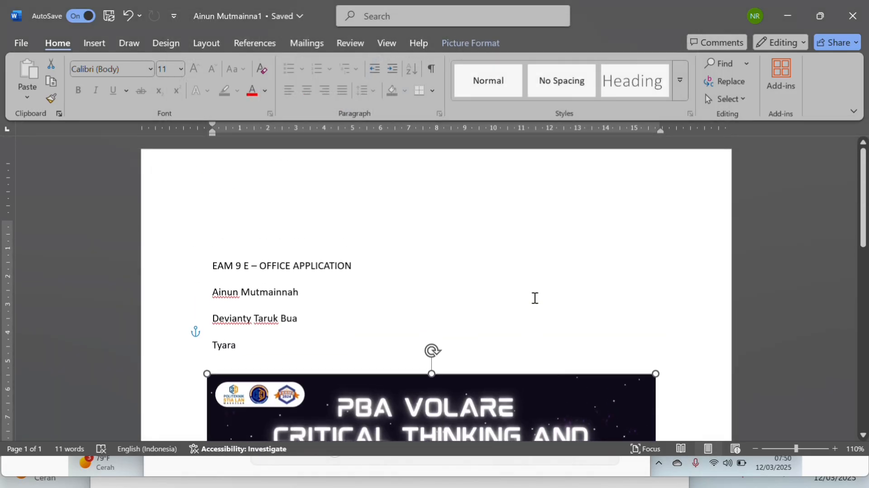
{"action": "scroll", "coordinate": [535, 298], "scroll_direction": "down", "scroll_amount": 3}
{"action": "scroll", "coordinate": [534, 298], "scroll_direction": "down", "scroll_amount": 2}
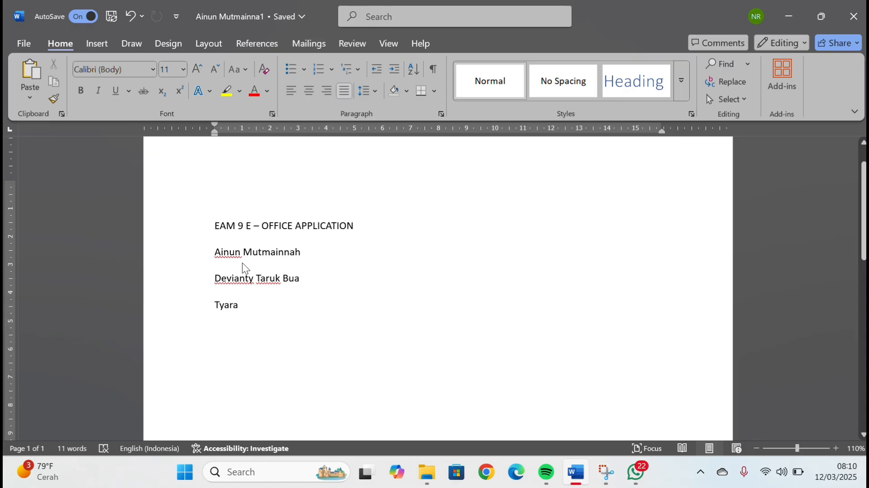
Turn off "Check spelling as you type" in the proofing options and apply the change
{"action": "left_click", "coordinate": [17, 41]}
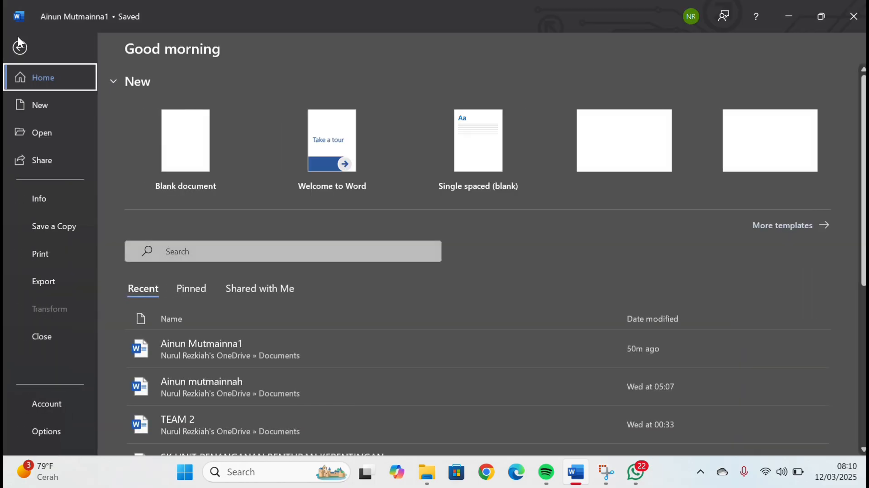
{"action": "left_click", "coordinate": [56, 435]}
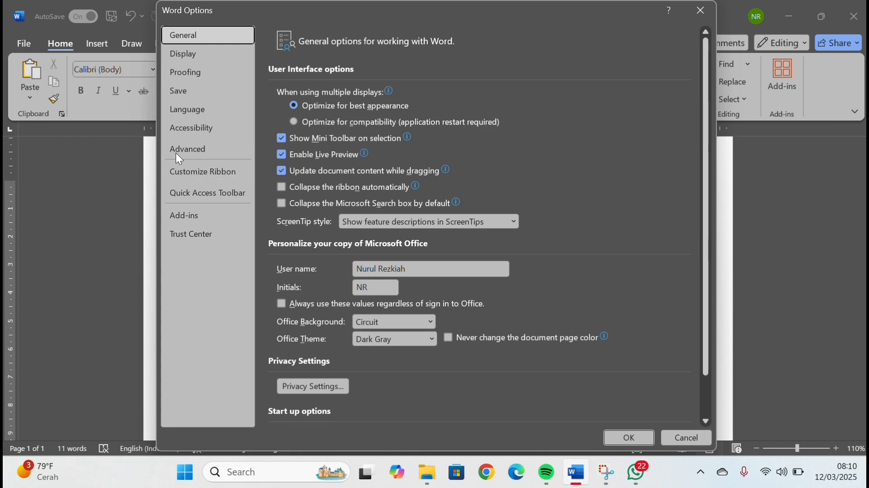
{"action": "left_click", "coordinate": [204, 72]}
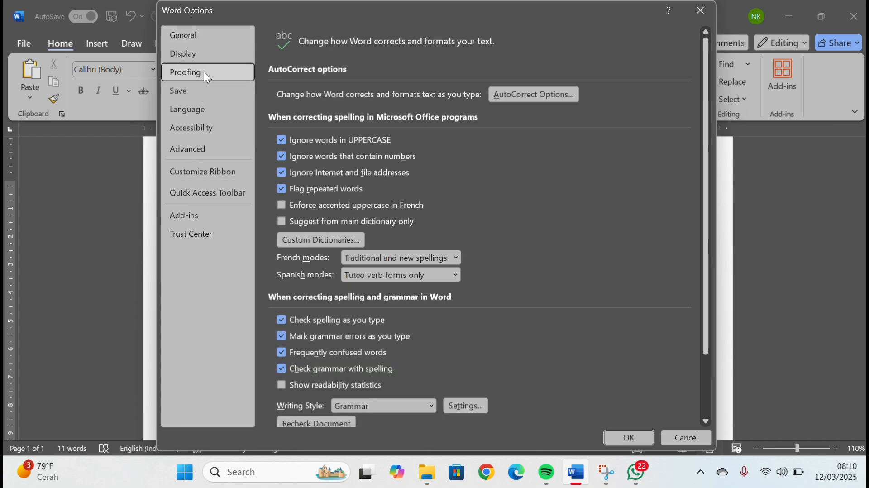
{"action": "scroll", "coordinate": [425, 268], "scroll_direction": "down", "scroll_amount": 1}
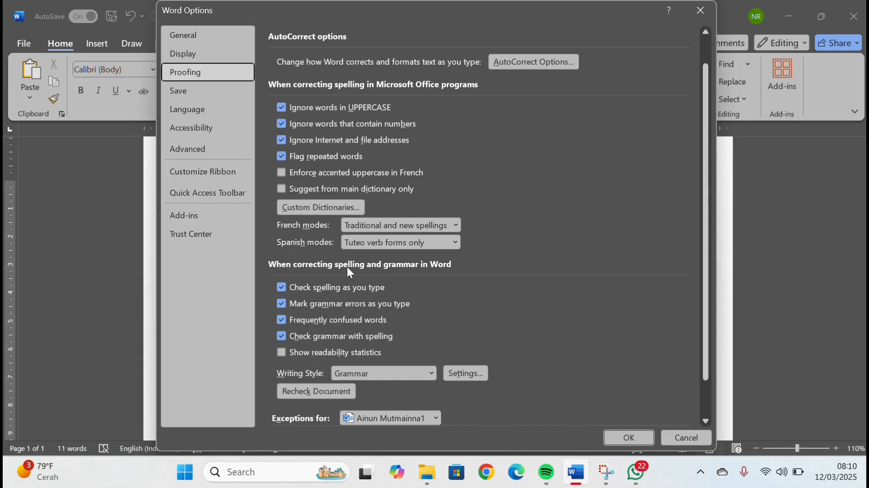
{"action": "left_click", "coordinate": [281, 288]}
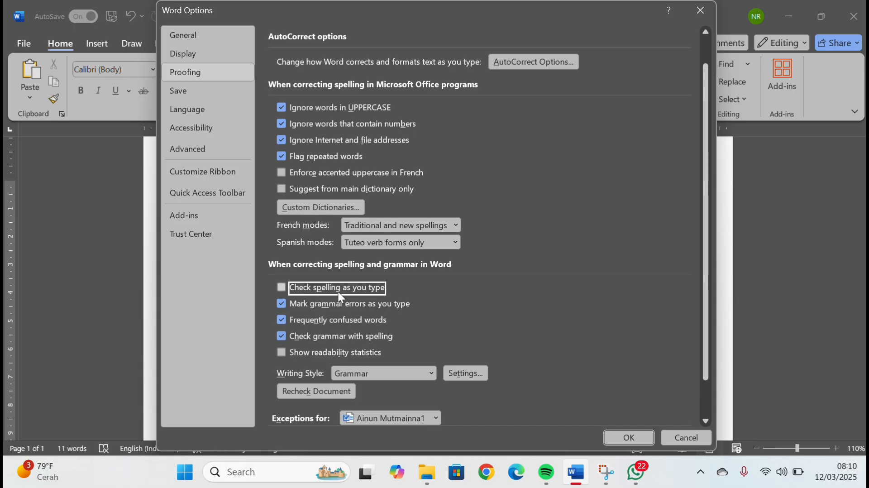
{"action": "left_click", "coordinate": [621, 436]}
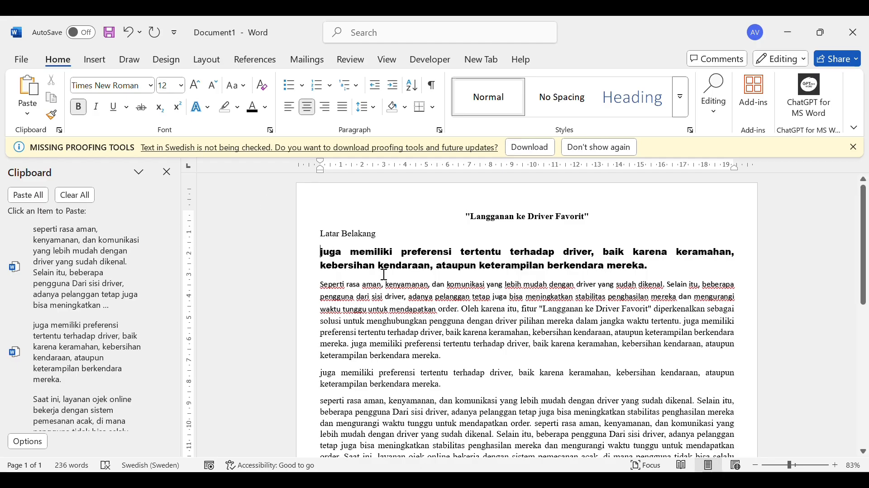
Cut the bold Arial Black paragraph beginning "juga memiliki preferensi" below "Latar Belakang"
{"action": "left_click_drag", "start_coordinate": [323, 255], "coordinate": [652, 276]}
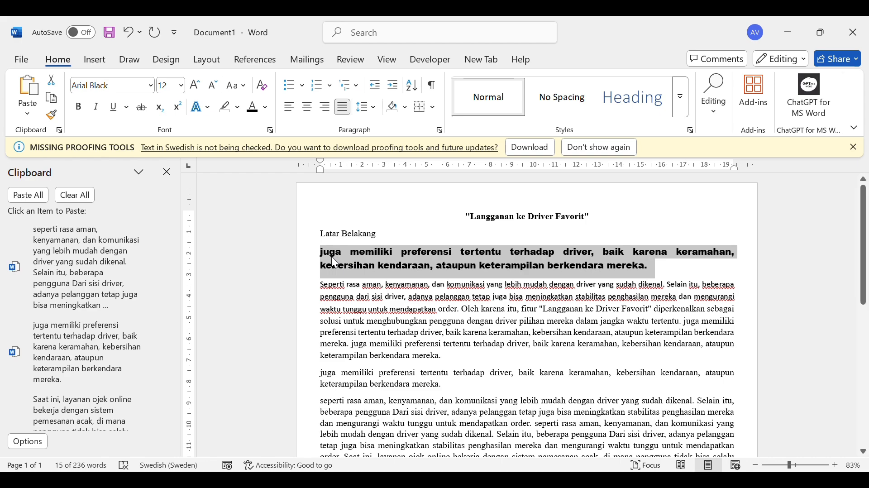
{"action": "left_click", "coordinate": [52, 82]}
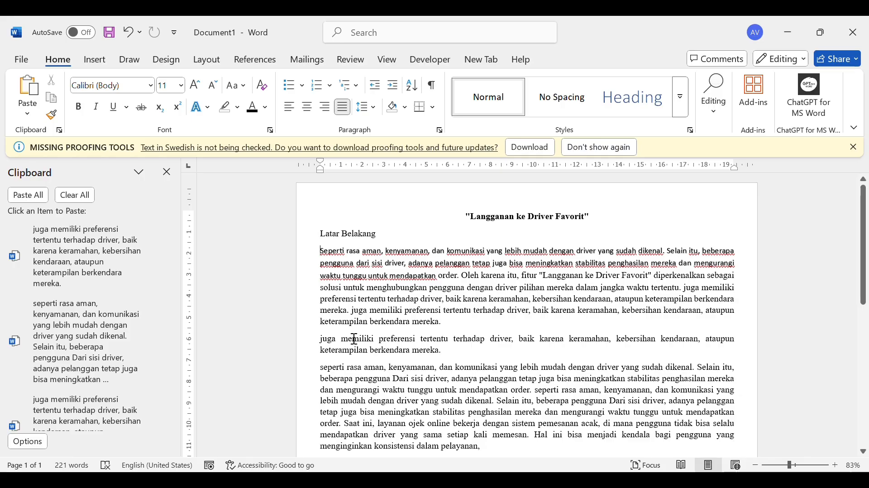
Paste the cut paragraph twice at the end of the first body paragraph and undo both pastes
{"action": "left_click", "coordinate": [329, 341]}
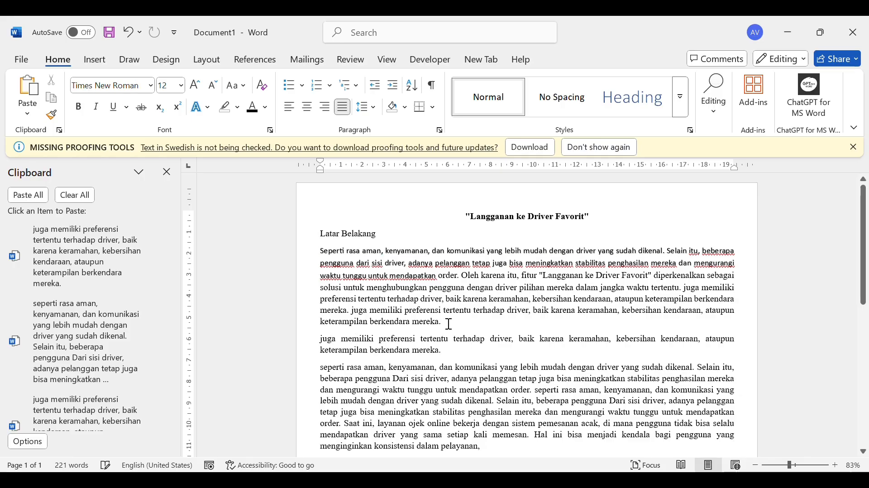
{"action": "key", "text": "Up"}
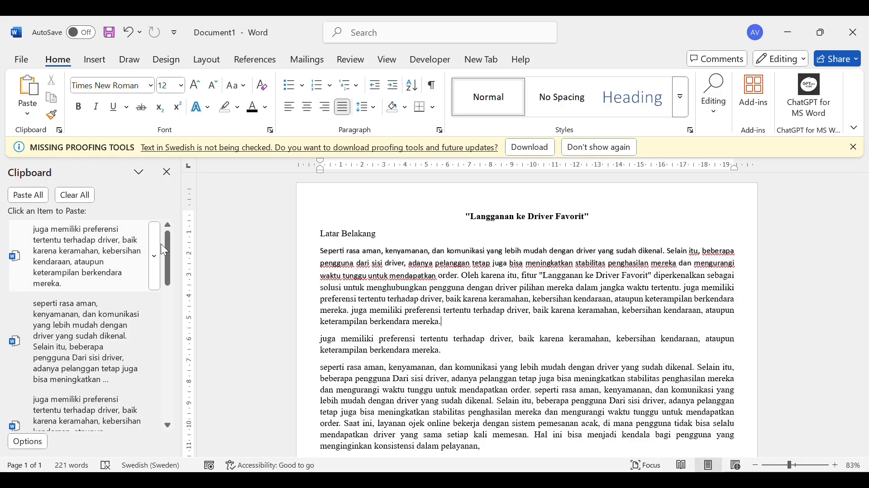
{"action": "left_click", "coordinate": [31, 87]}
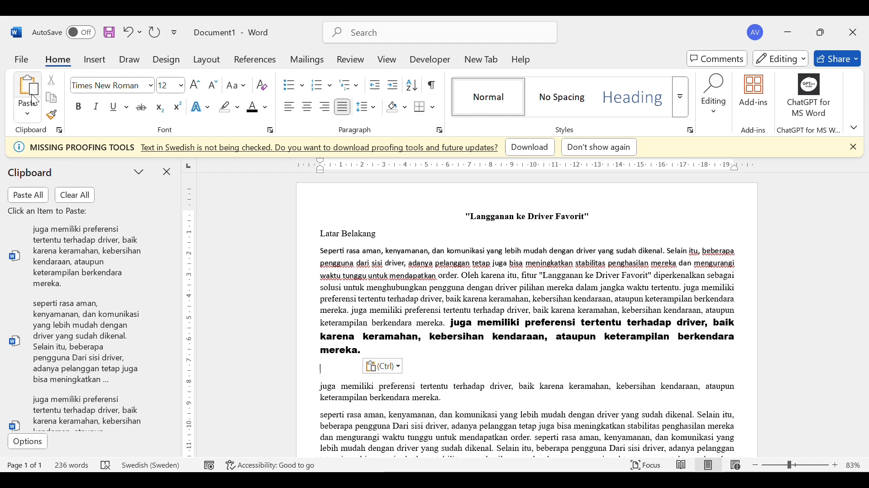
{"action": "left_click", "coordinate": [29, 90]}
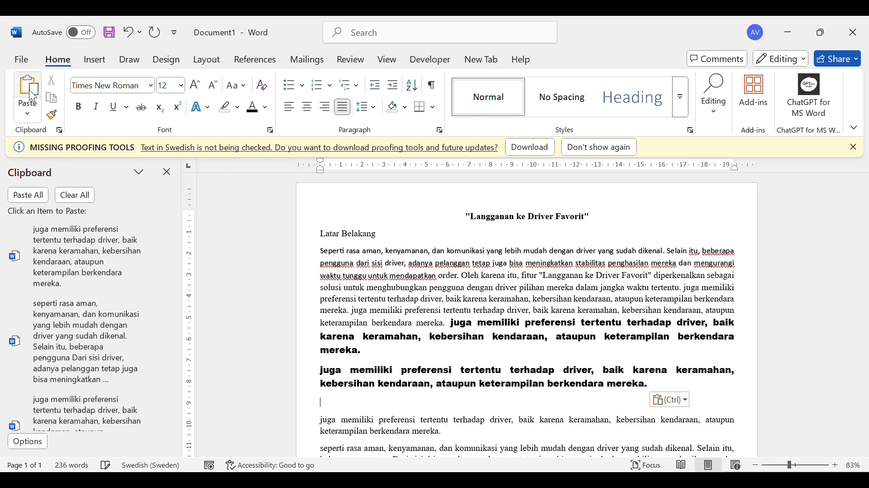
{"action": "key", "text": "ctrl+z"}
{"action": "key", "text": "ctrl+z"}
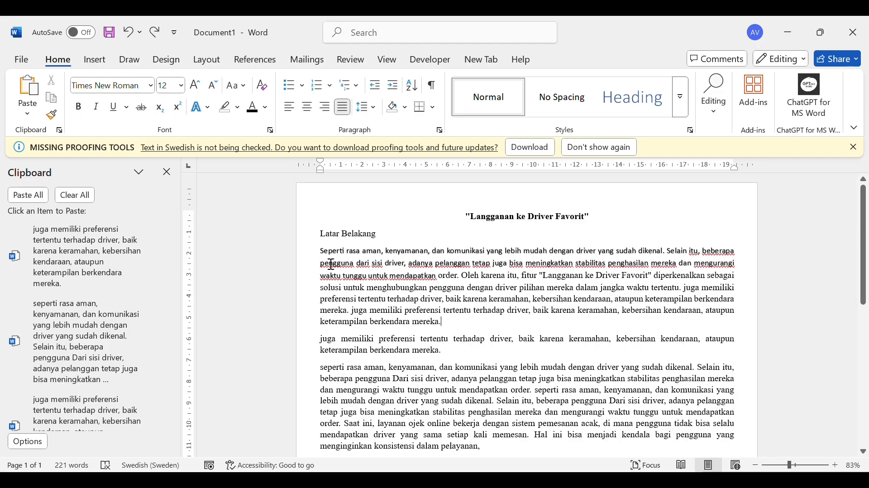
Copy the text from ". Oleh karena itu" to "terhadap driver," in the first body paragraph and clear the selection
{"action": "left_click_drag", "start_coordinate": [460, 276], "coordinate": [448, 308]}
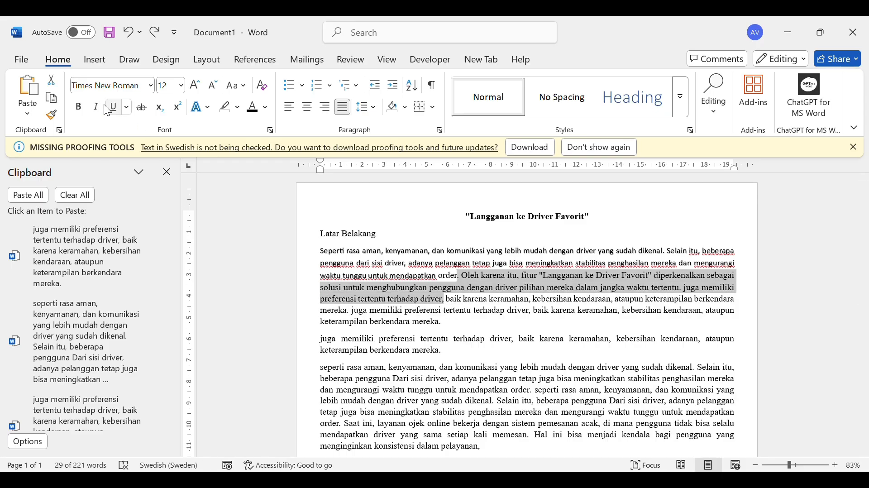
{"action": "left_click", "coordinate": [53, 97]}
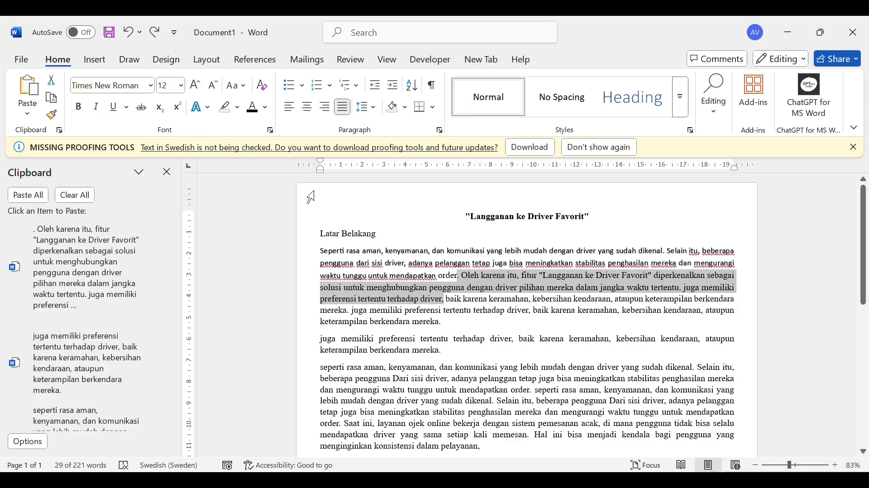
{"action": "left_click", "coordinate": [358, 263]}
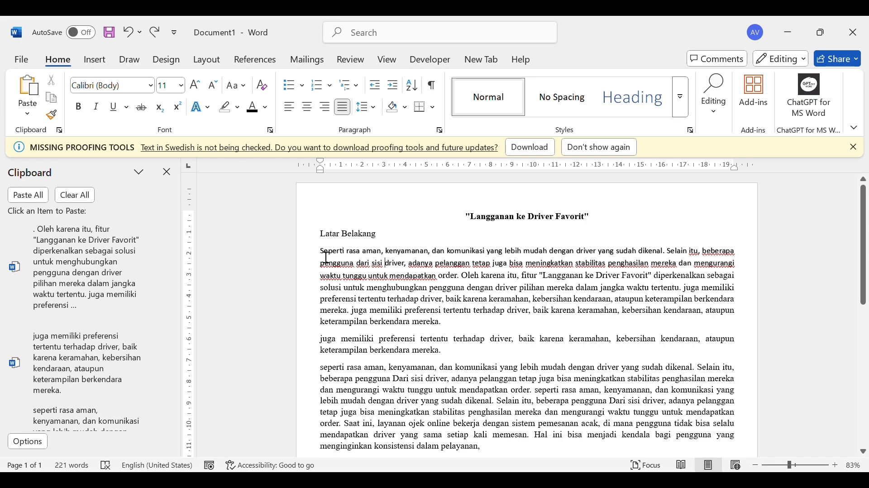
Set the passage from "Seperti rasa aman" to "mendapatkan order." in Times New Roman, size 12
{"action": "left_click_drag", "start_coordinate": [321, 251], "coordinate": [462, 277]}
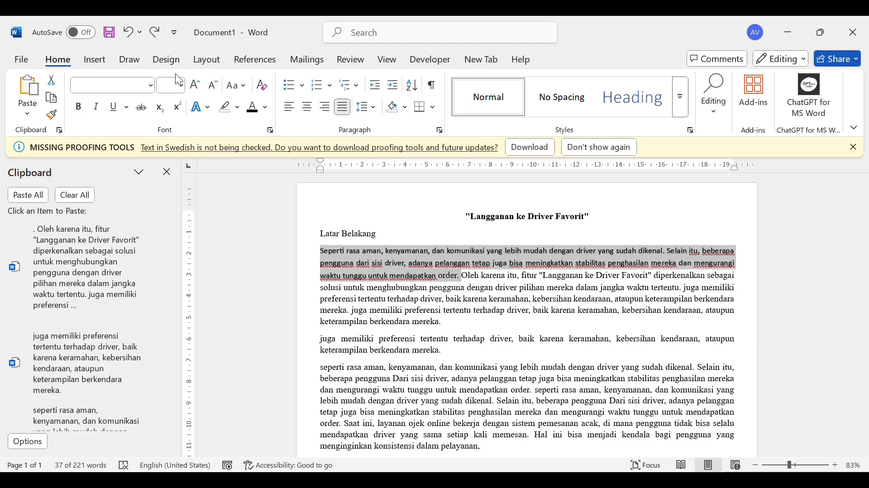
{"action": "left_click", "coordinate": [152, 86]}
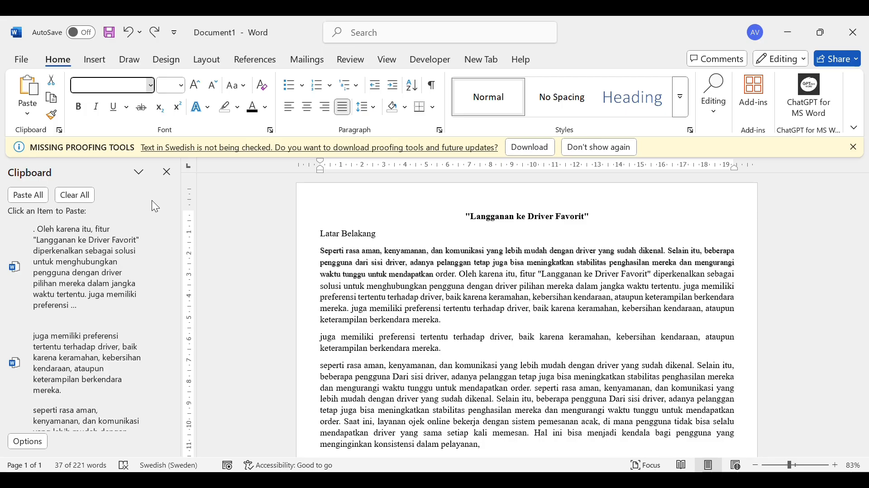
{"action": "left_click", "coordinate": [152, 200]}
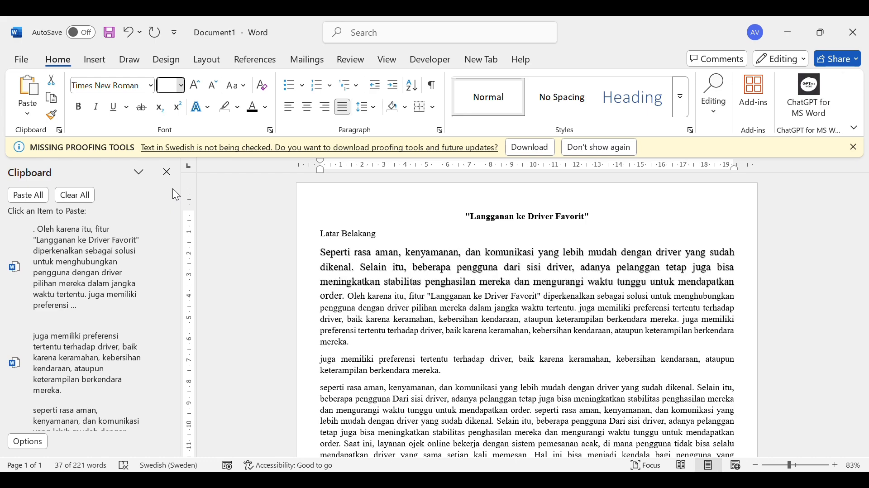
{"action": "key", "text": "ctrl+y"}
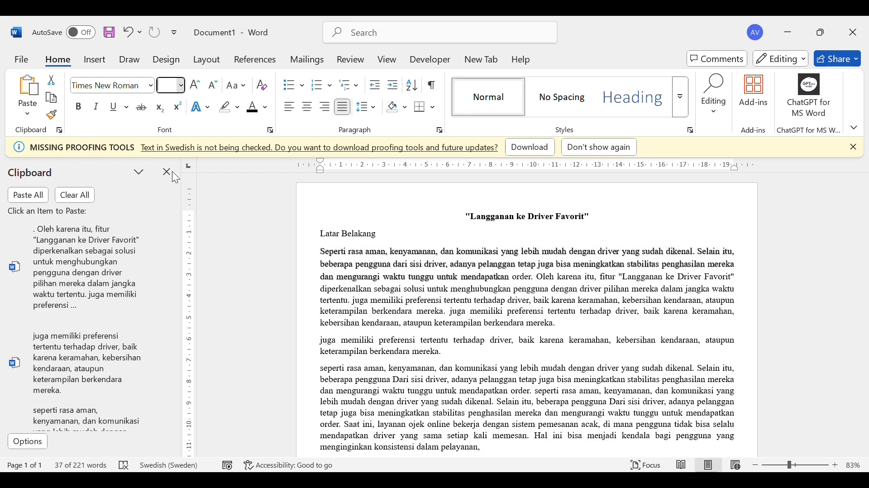
{"action": "key", "text": "ctrl+z"}
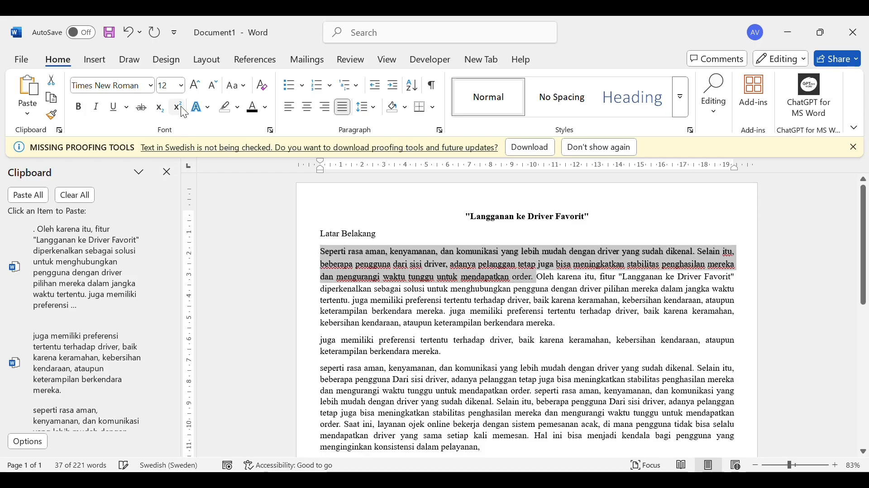
Increase the selected passage's font size in increments beyond 16, and decrease it again to 11
{"action": "left_click", "coordinate": [201, 91]}
{"action": "left_click", "coordinate": [201, 92]}
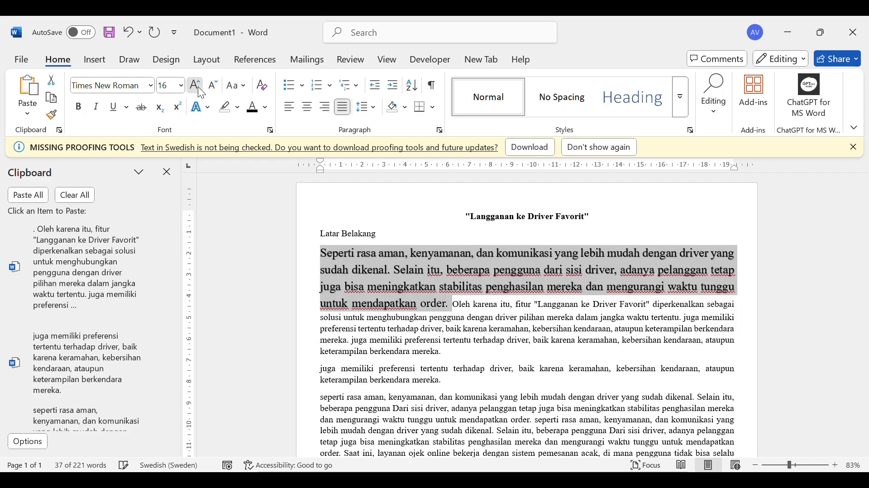
{"action": "left_click", "coordinate": [202, 91]}
{"action": "left_click", "coordinate": [213, 91]}
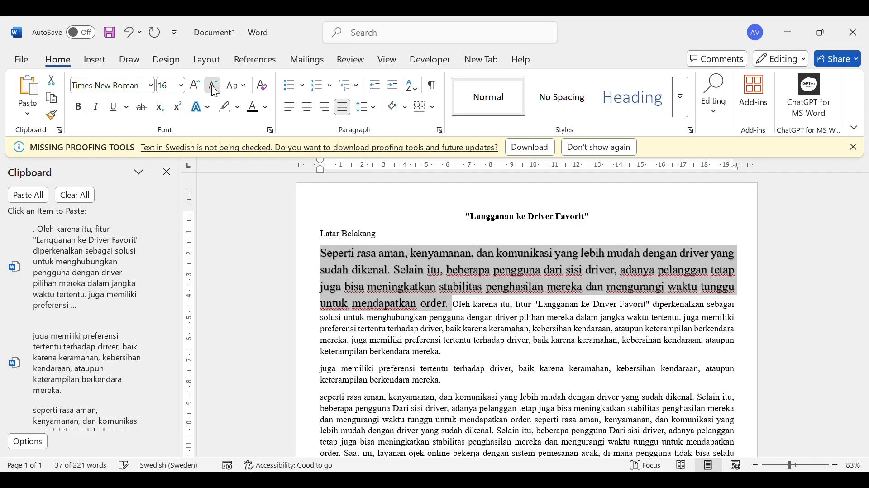
{"action": "left_click", "coordinate": [215, 92]}
{"action": "left_click", "coordinate": [215, 92]}
{"action": "left_click", "coordinate": [215, 91]}
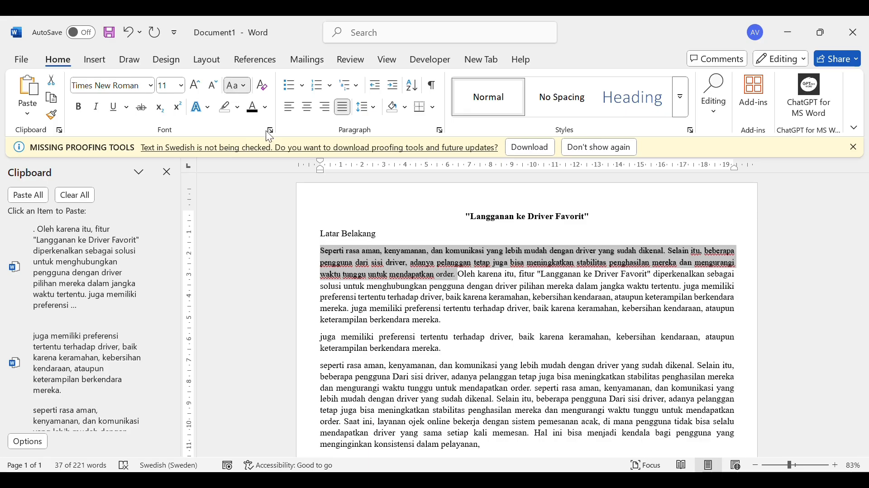
Try lowercase, UPPERCASE, Capitalize Each Word and tOGGLE cASE on the selected passage, ending with Sentence case
{"action": "key", "text": "shift+F3"}
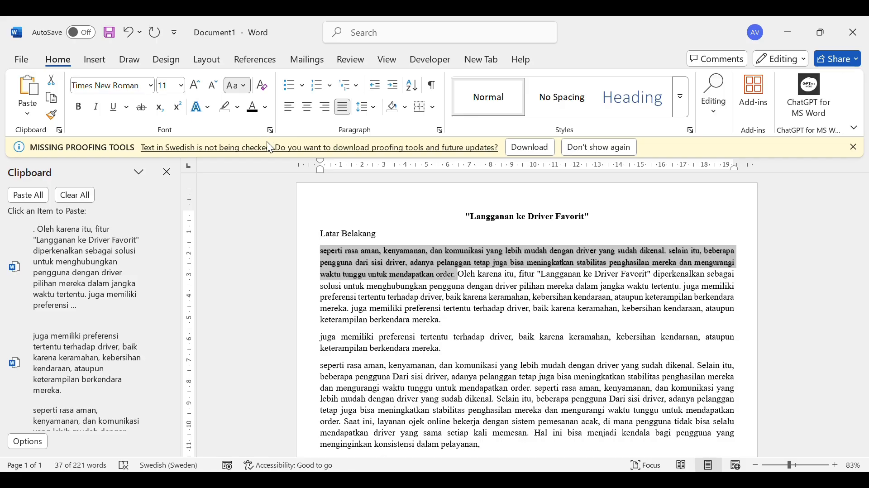
{"action": "key", "text": "ctrl+shift+a"}
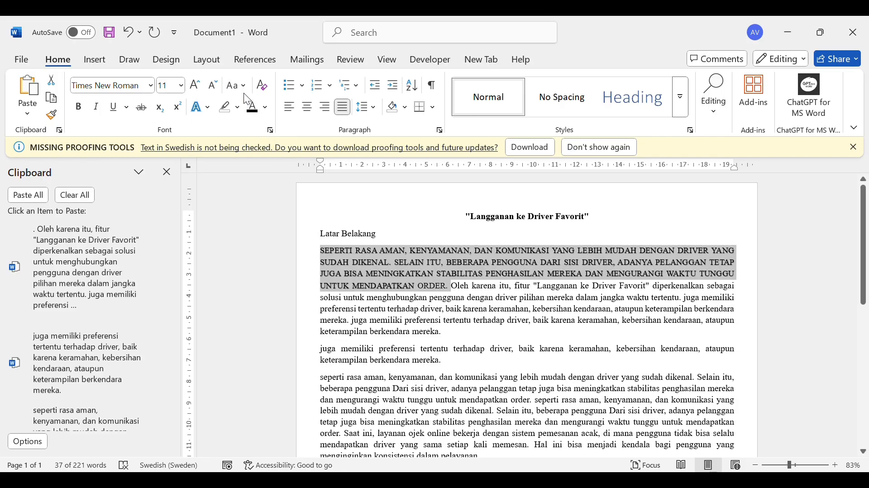
{"action": "left_click", "coordinate": [258, 160]}
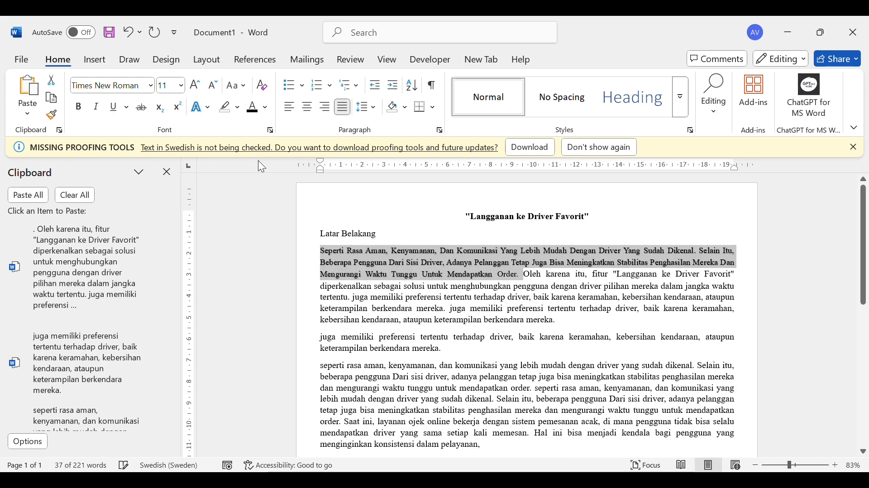
{"action": "left_click", "coordinate": [273, 181]}
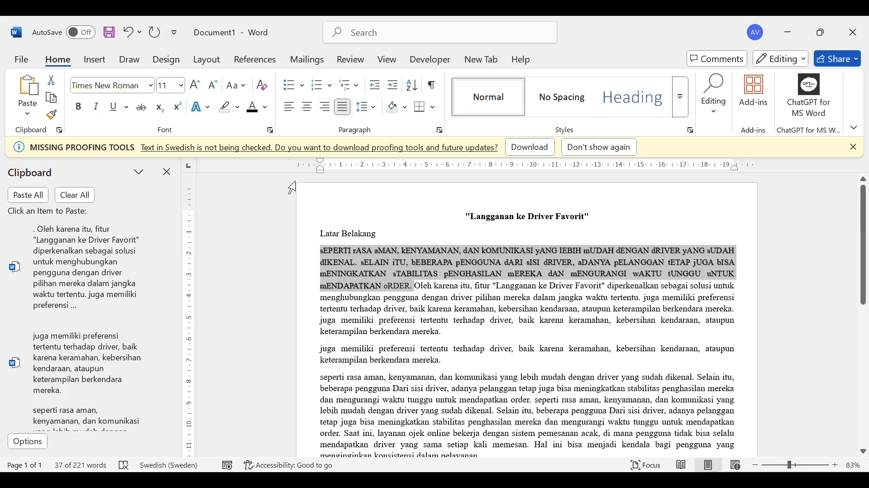
{"action": "left_click", "coordinate": [241, 91]}
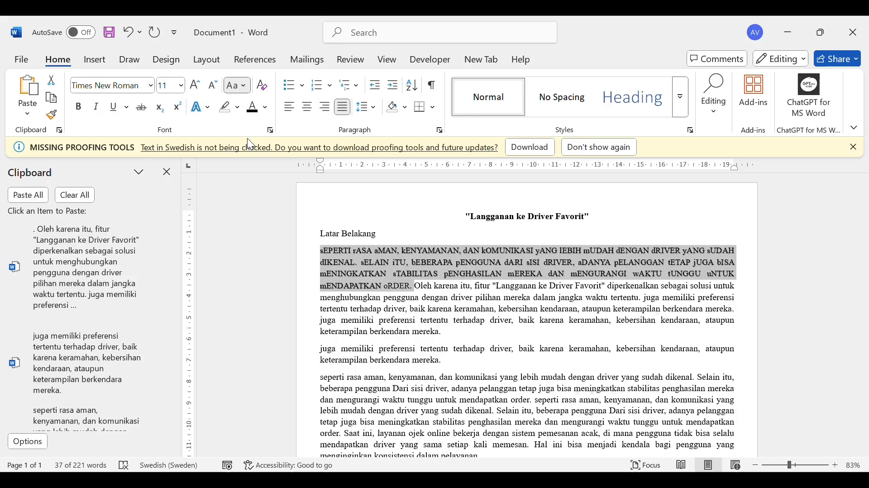
{"action": "left_click", "coordinate": [255, 115]}
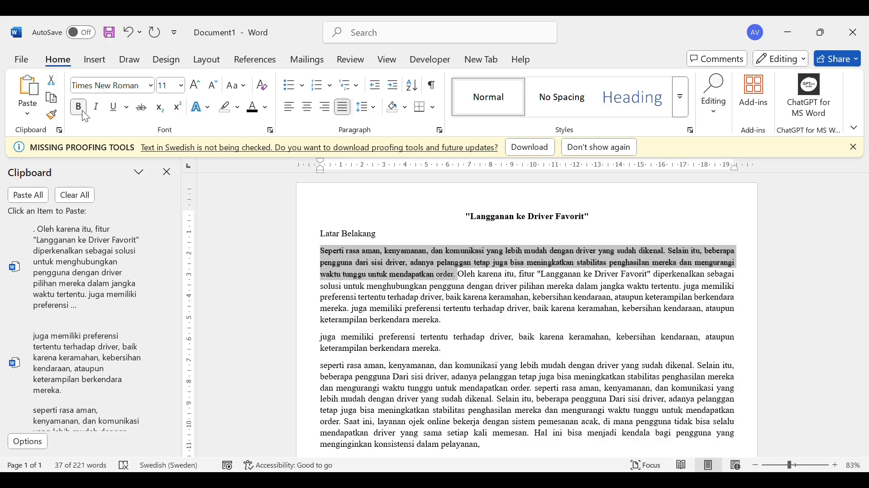
Format the selected passage as bold, italic and underlined
{"action": "left_click", "coordinate": [81, 109]}
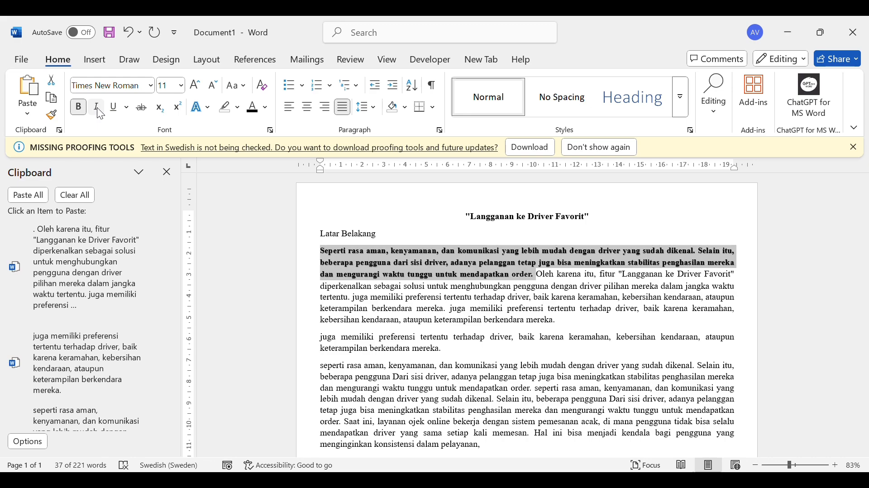
{"action": "left_click", "coordinate": [99, 112]}
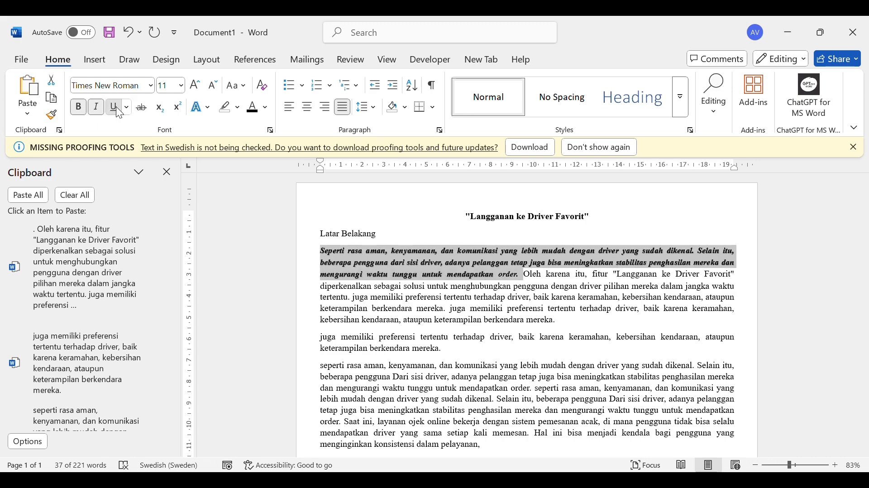
{"action": "left_click", "coordinate": [116, 107]}
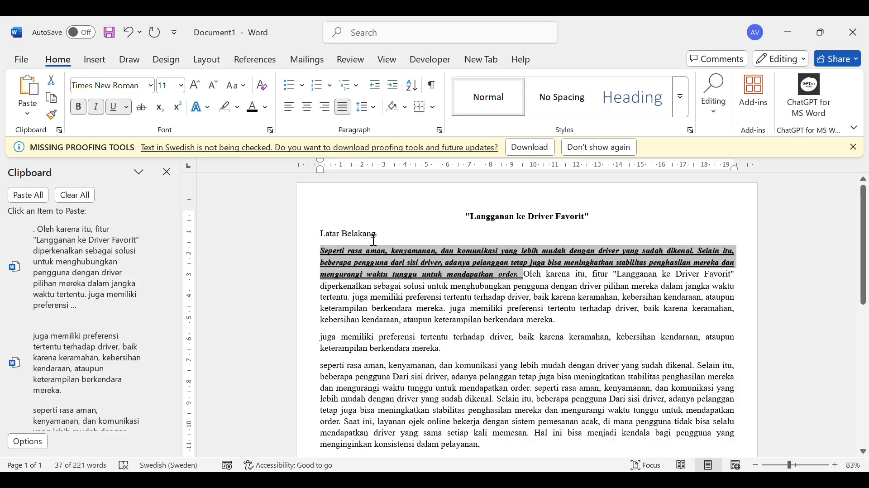
Add "co" after "Latar Belakang" followed by a subscript 2
{"action": "left_click", "coordinate": [391, 235]}
{"action": "type", "text": "co"}
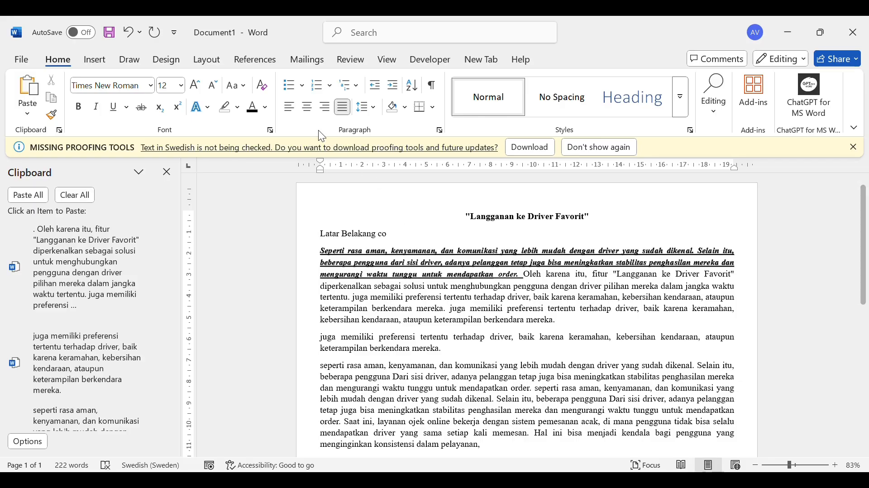
{"action": "left_click", "coordinate": [160, 108]}
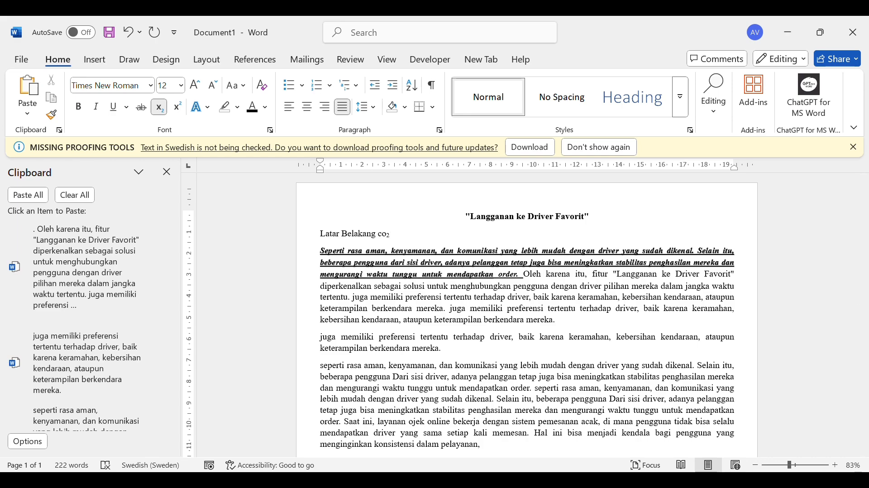
Add a subscript "CM" followed by a superscript 2 at the end of the "Latar Belakang" line
{"action": "type", "text": "cm"}
{"action": "key", "text": "BackSpace"}
{"action": "key", "text": "BackSpace"}
{"action": "key", "text": "BackSpace"}
{"action": "type", "text": "CM"}
{"action": "left_click", "coordinate": [180, 109]}
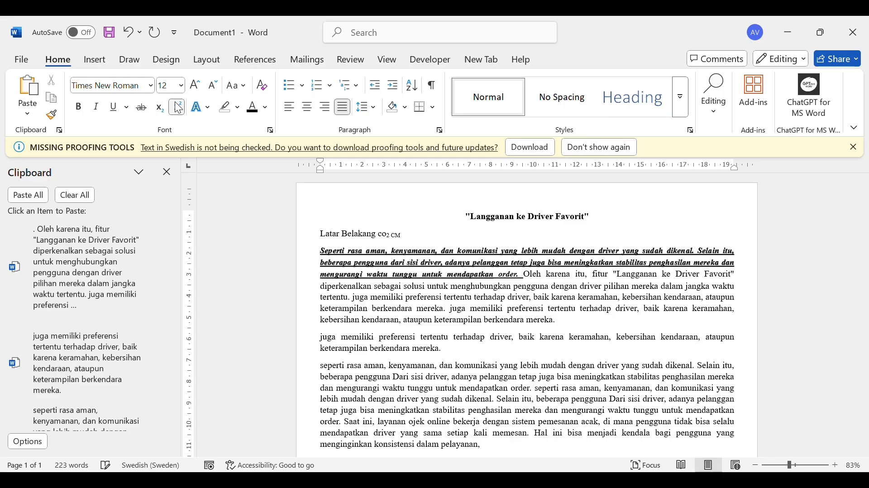
{"action": "type", "text": "2"}
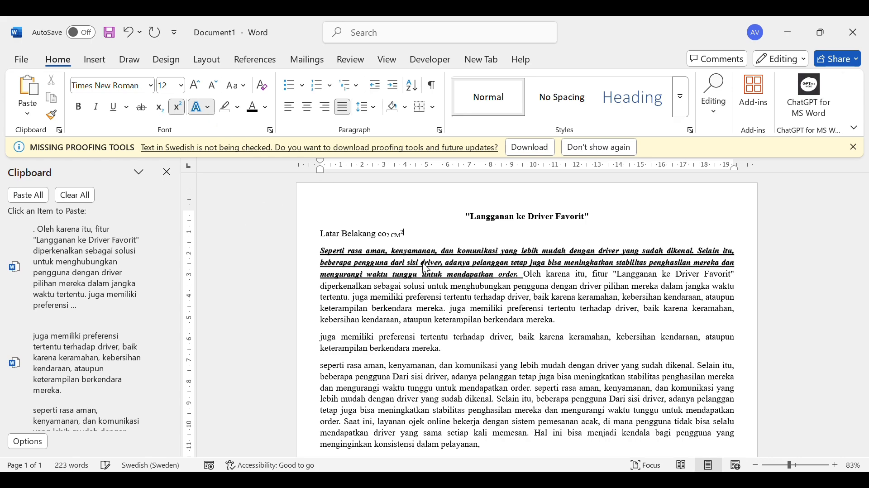
Highlight the bold, italic and underlined passage in yellow
{"action": "left_click_drag", "start_coordinate": [341, 252], "coordinate": [525, 282]}
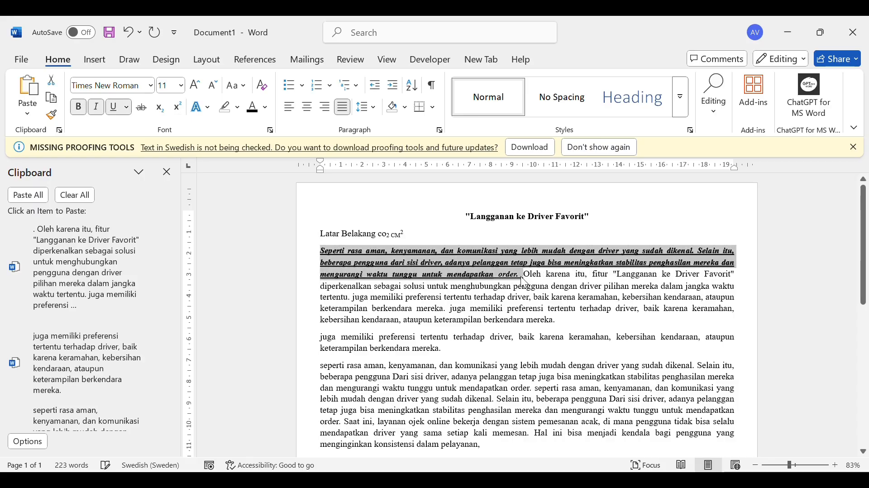
{"action": "left_click", "coordinate": [206, 110]}
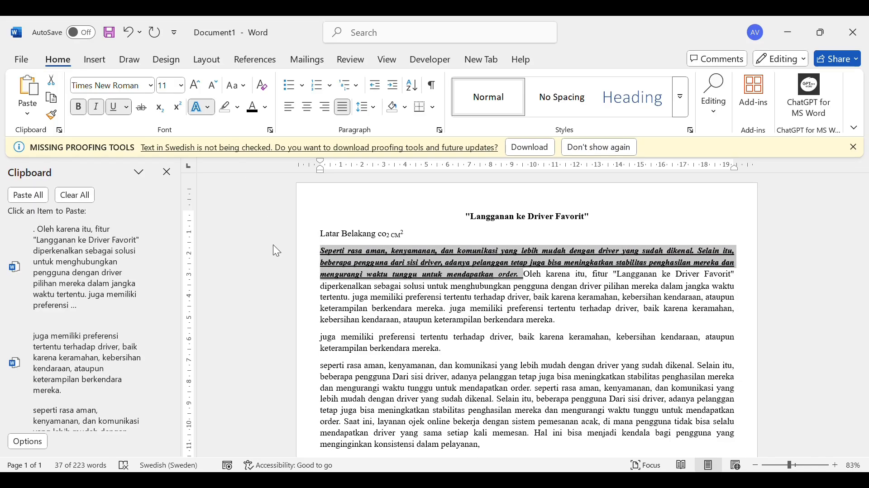
{"action": "left_click", "coordinate": [441, 288]}
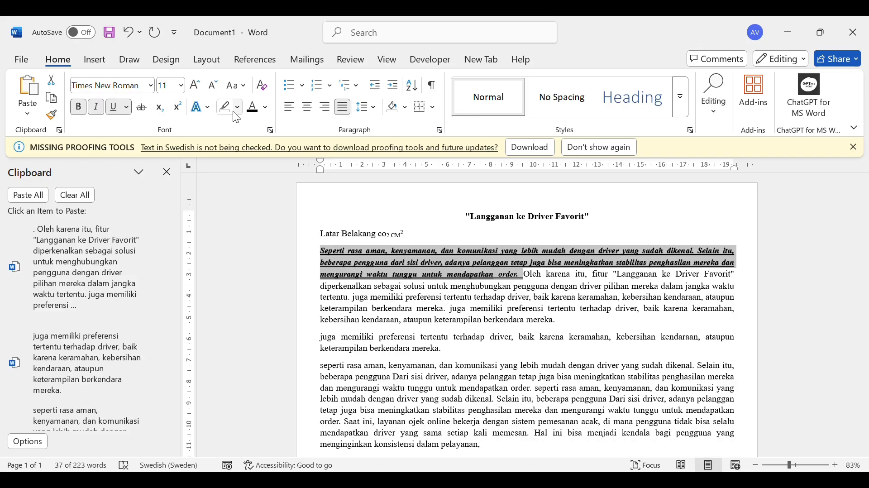
{"action": "left_click", "coordinate": [233, 111]}
{"action": "key", "text": "Right"}
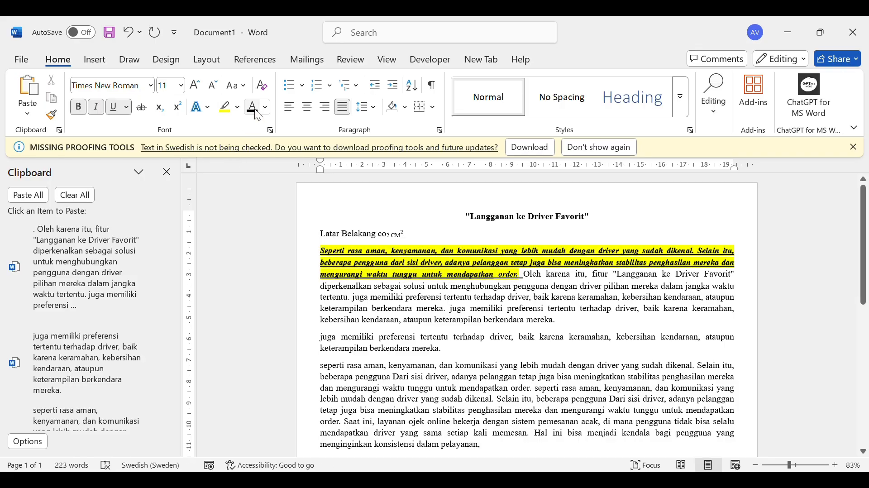
Set the highlight to no colour and remove the yellow highlight from the passage
{"action": "left_click", "coordinate": [238, 110]}
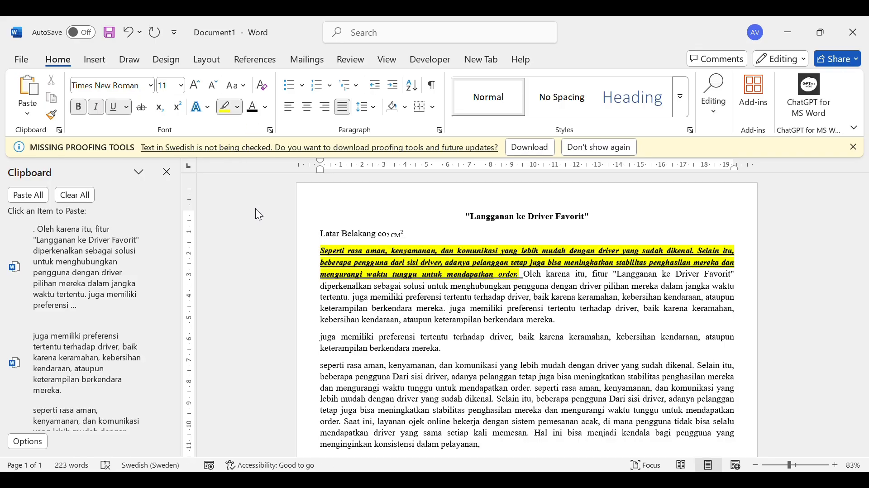
{"action": "left_click", "coordinate": [255, 208]}
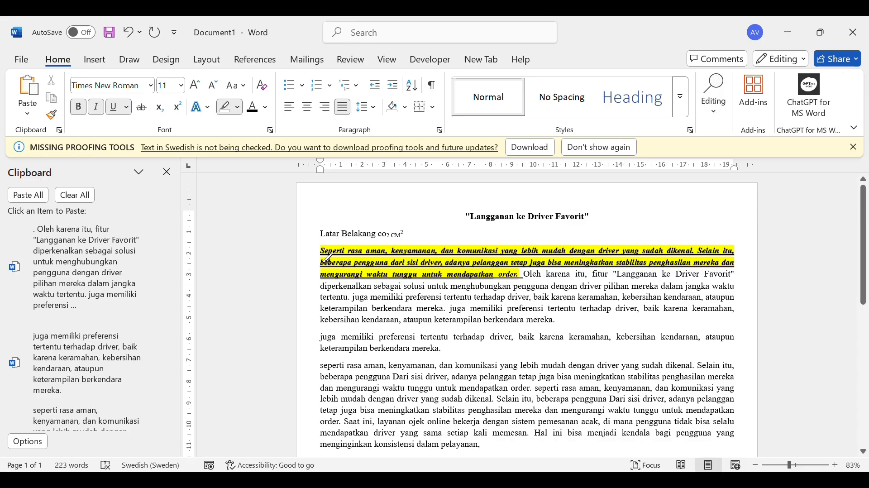
{"action": "left_click_drag", "start_coordinate": [321, 252], "coordinate": [521, 276]}
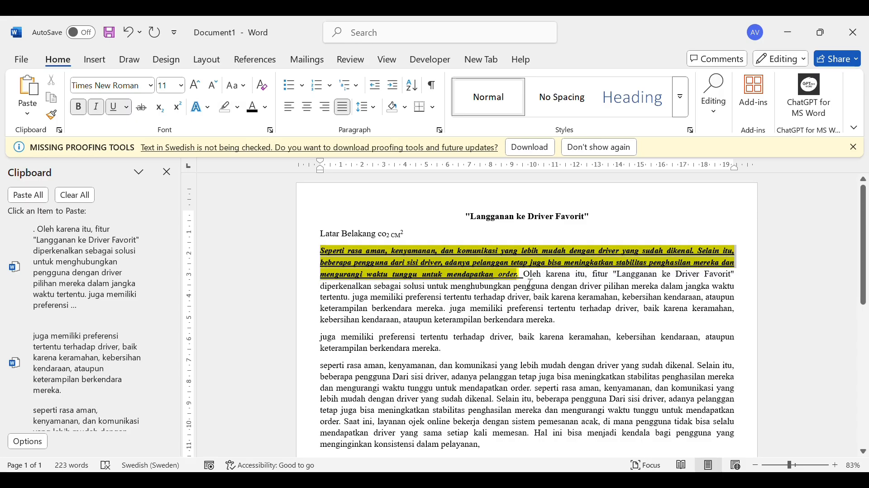
{"action": "left_click", "coordinate": [225, 107]}
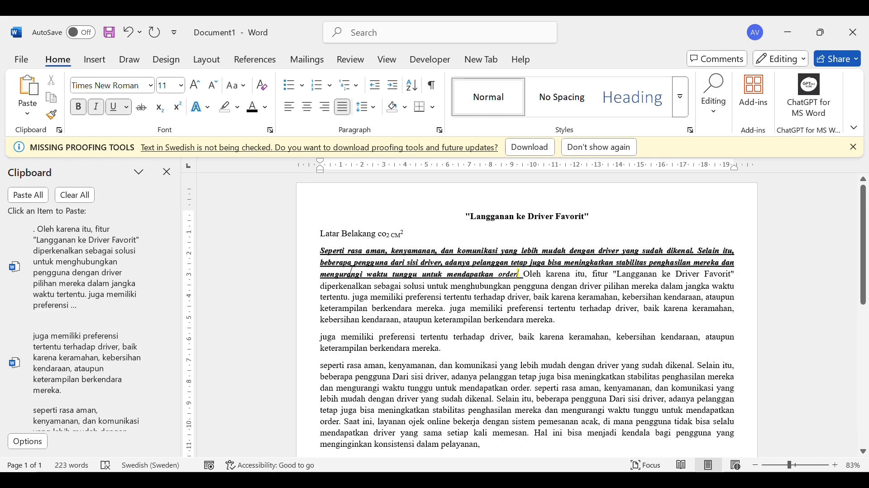
Try a red font colour on the opening passage and set it back to black
{"action": "left_click_drag", "start_coordinate": [321, 252], "coordinate": [531, 288]}
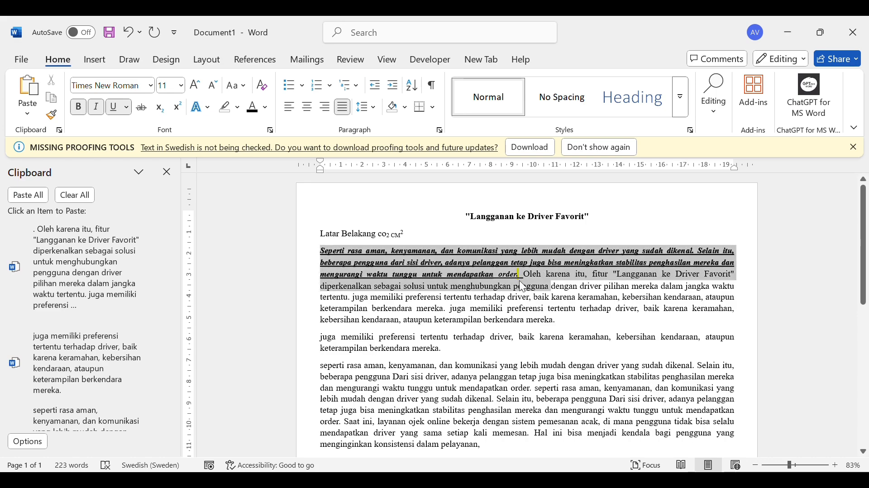
{"action": "left_click", "coordinate": [268, 108]}
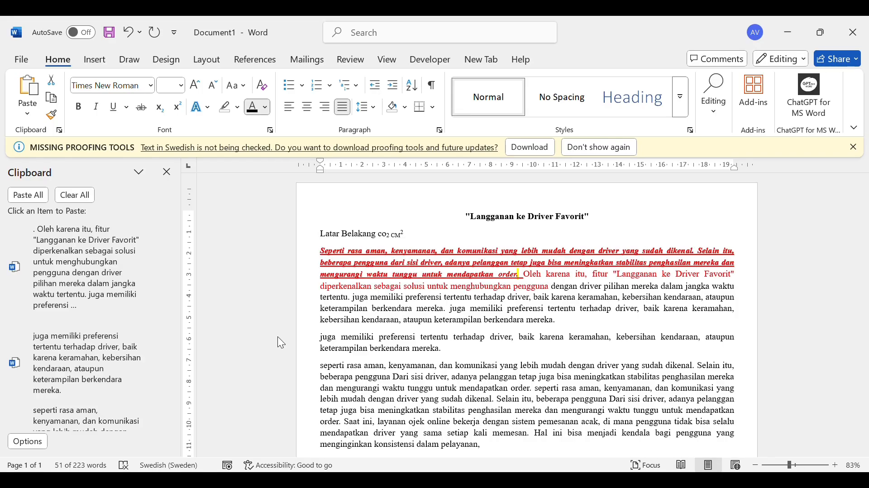
{"action": "left_click", "coordinate": [295, 340]}
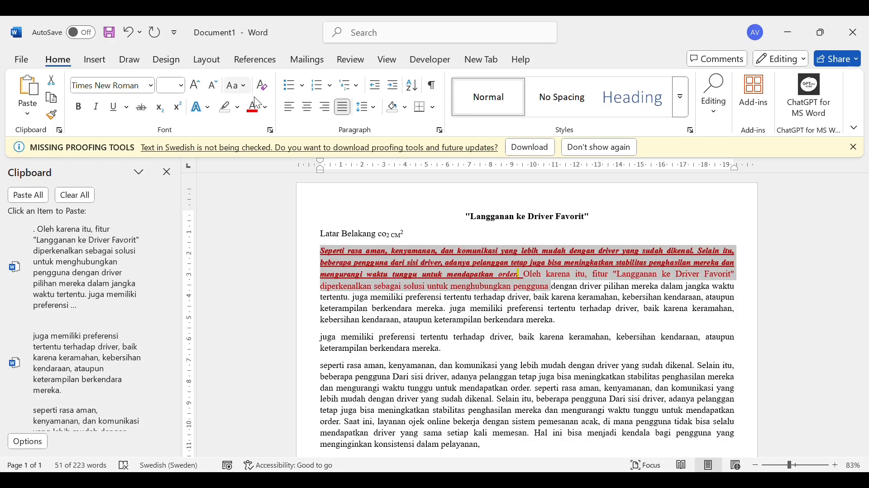
{"action": "left_click", "coordinate": [266, 108]}
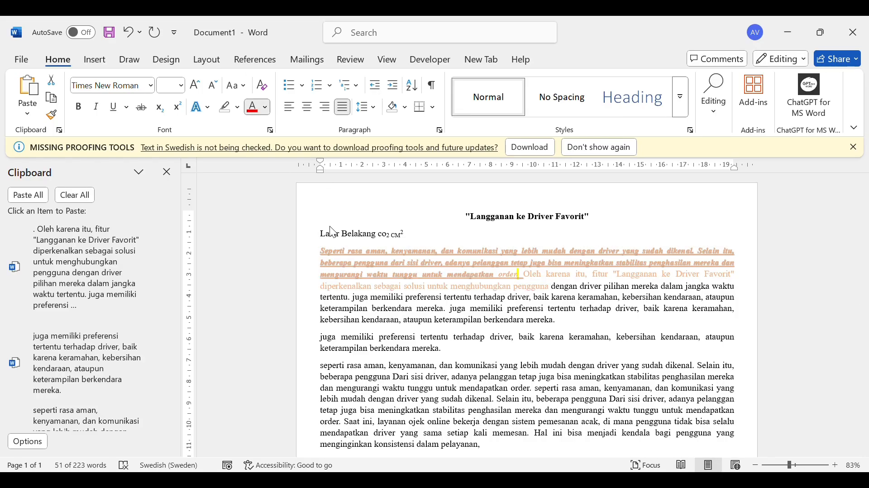
{"action": "left_click", "coordinate": [273, 190]}
{"action": "left_click", "coordinate": [273, 190]}
Break the opening passage inside the word "pengguna" and add two empty lines below the title
{"action": "left_click", "coordinate": [373, 271]}
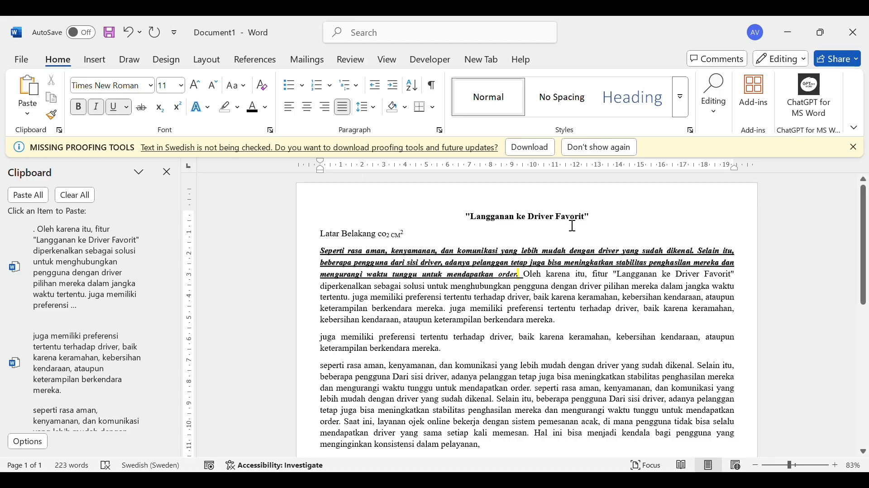
{"action": "key", "text": "Return"}
{"action": "left_click", "coordinate": [613, 223]}
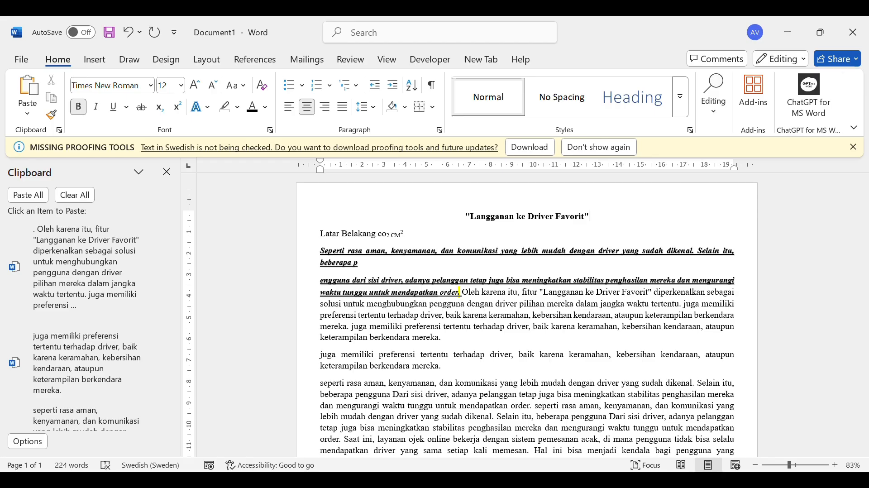
{"action": "key", "text": "Return"}
{"action": "key", "text": "Return"}
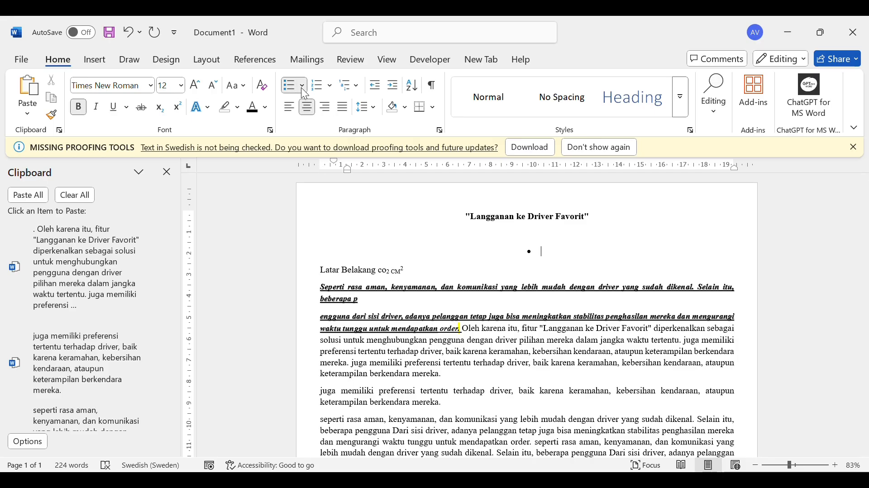
Give the empty line below the title a hollow circle bullet and the title a multicoloured picture bullet
{"action": "left_click", "coordinate": [365, 185]}
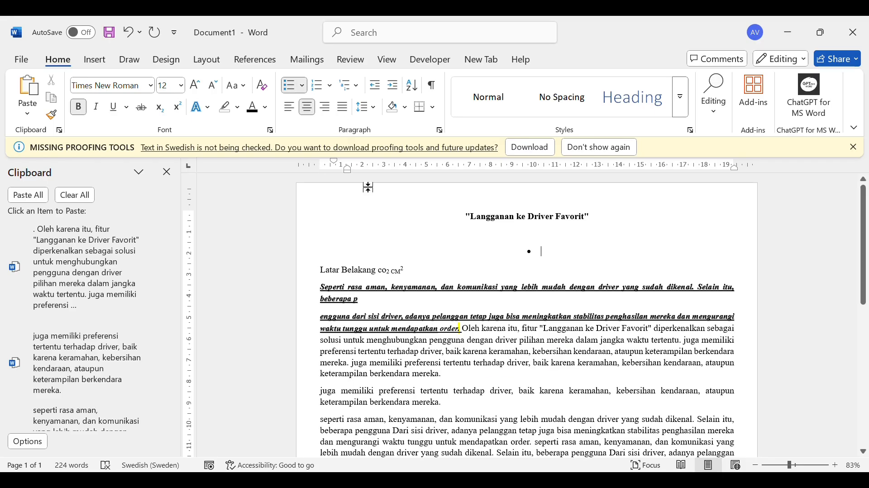
{"action": "left_click", "coordinate": [393, 190]}
{"action": "left_click", "coordinate": [297, 84]}
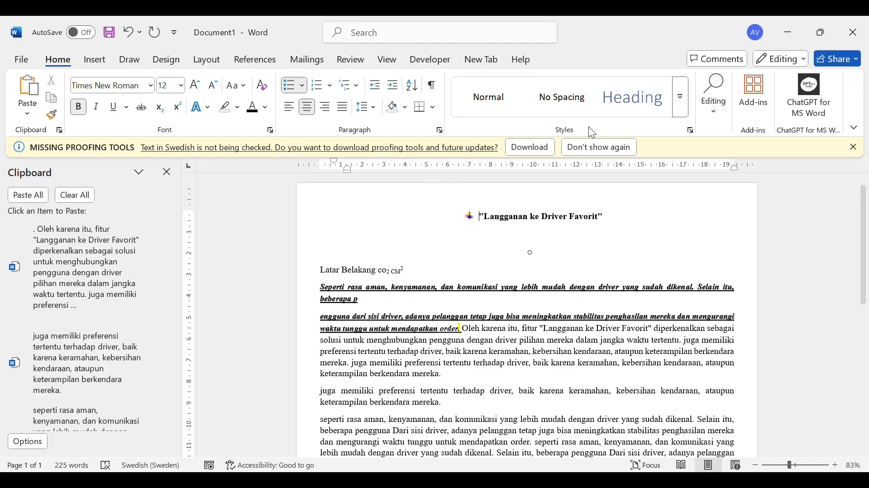
Insert four bulleted lines above the title and clear their bullets and surplus lines again
{"action": "key", "text": "Return"}
{"action": "key", "text": "Return"}
{"action": "key", "text": "Return"}
{"action": "key", "text": "Return"}
{"action": "key", "text": "Return"}
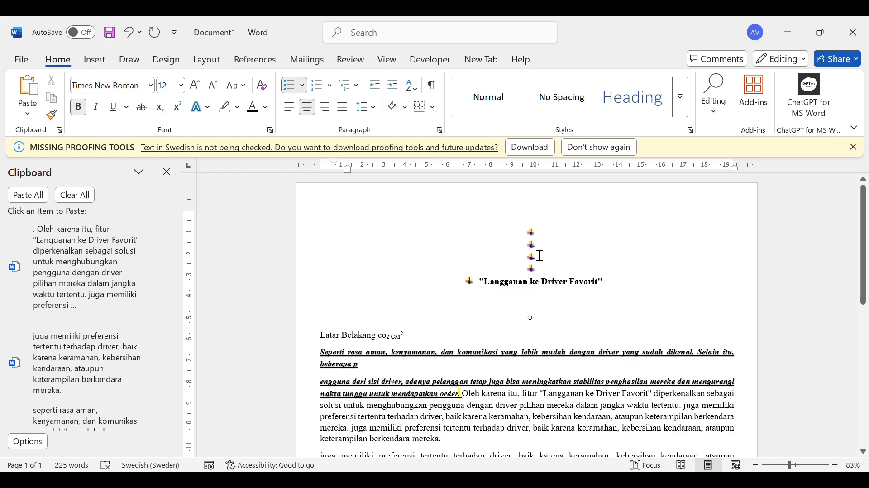
{"action": "left_click_drag", "start_coordinate": [544, 269], "coordinate": [533, 239]}
{"action": "key", "text": "BackSpace"}
{"action": "key", "text": "BackSpace"}
{"action": "key", "text": "BackSpace"}
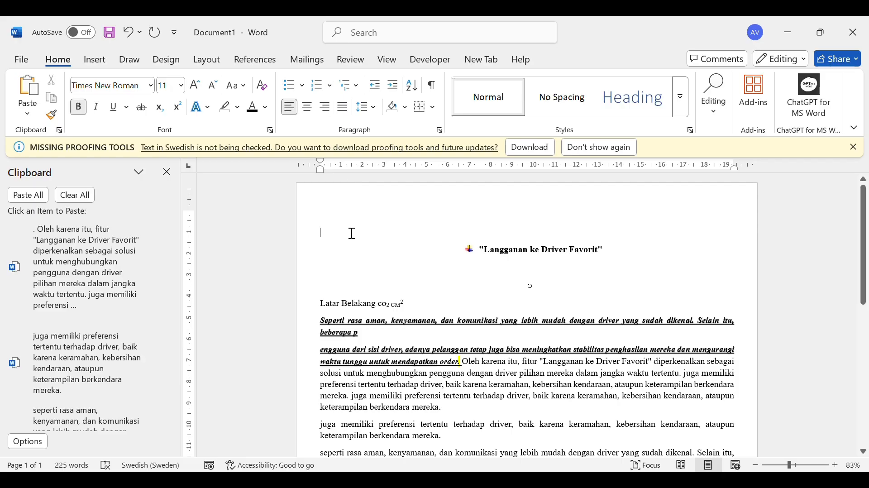
Number the "Latar Belakang" line as A. and the paragraph starting "Seperti rasa aman" as B
{"action": "left_click", "coordinate": [324, 306]}
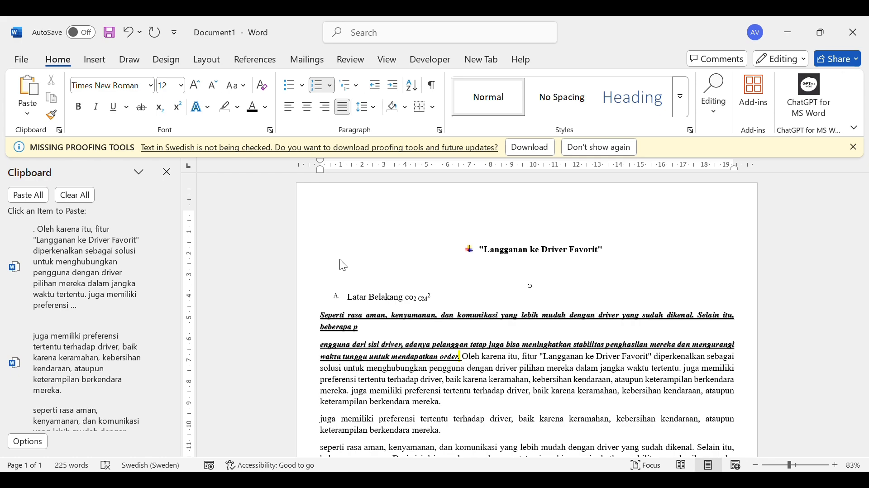
{"action": "left_click", "coordinate": [348, 297]}
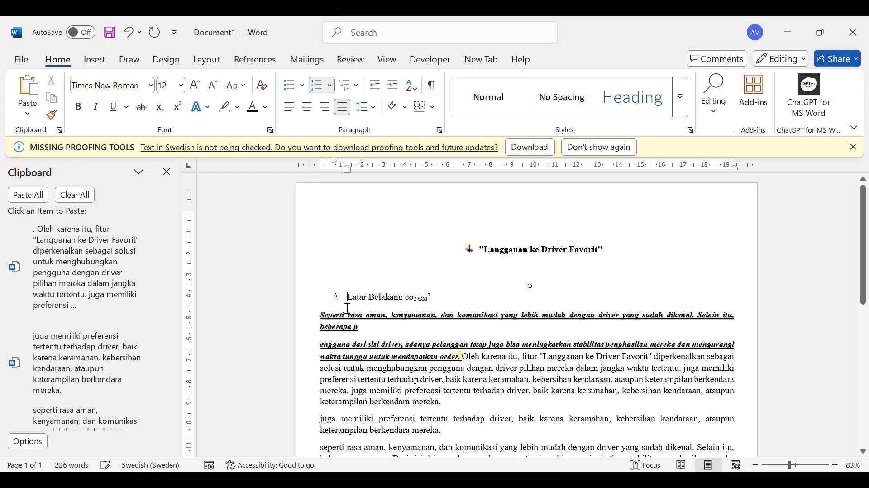
{"action": "left_click", "coordinate": [322, 316]}
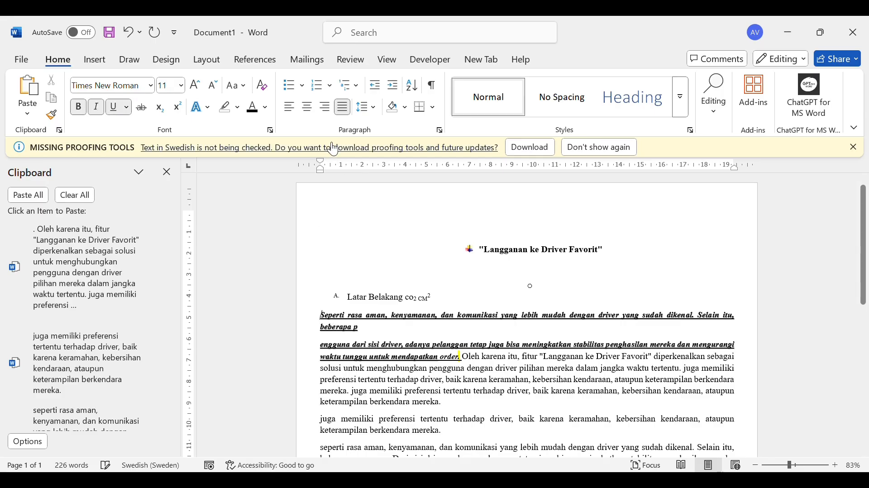
{"action": "left_click", "coordinate": [326, 91]}
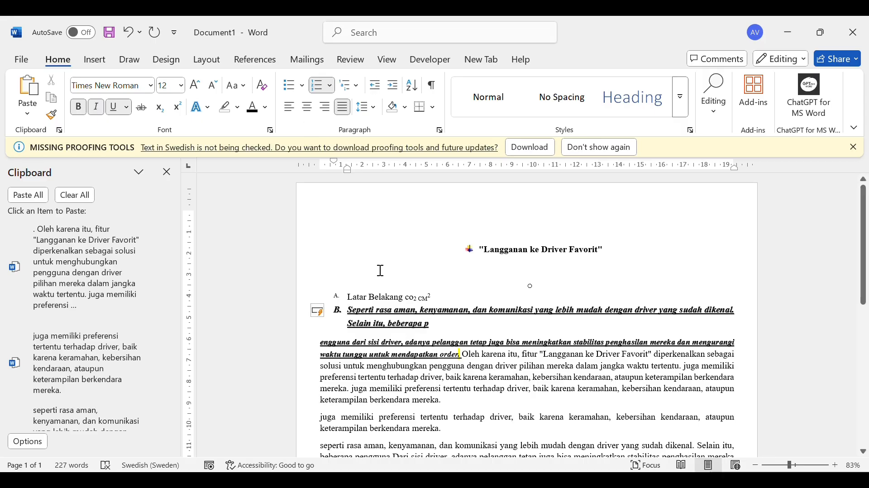
{"action": "left_click", "coordinate": [358, 88]}
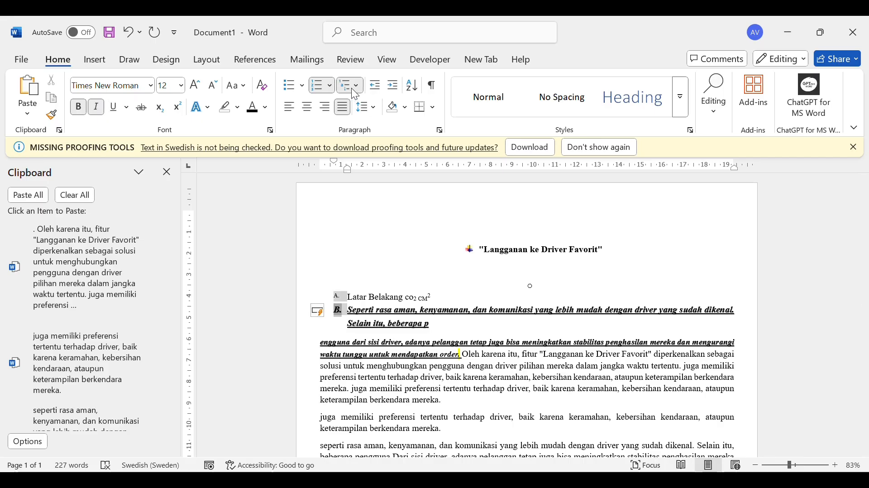
{"action": "left_click", "coordinate": [356, 86]}
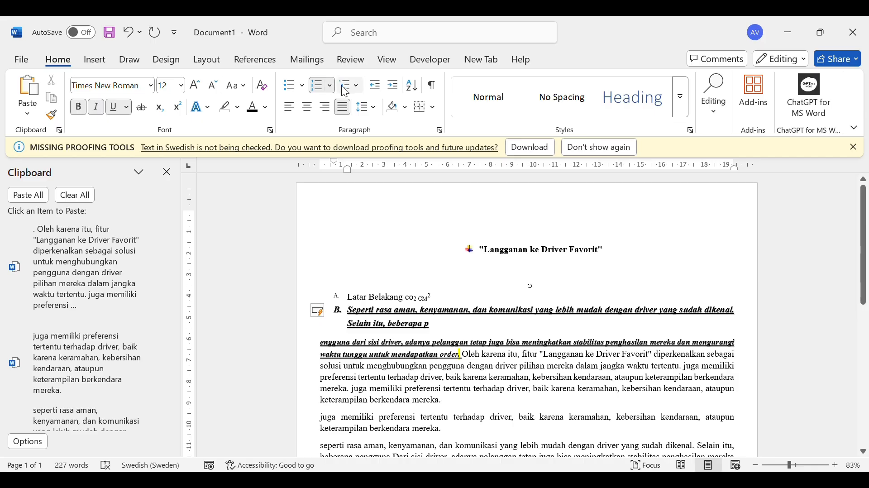
{"action": "left_click", "coordinate": [358, 86]}
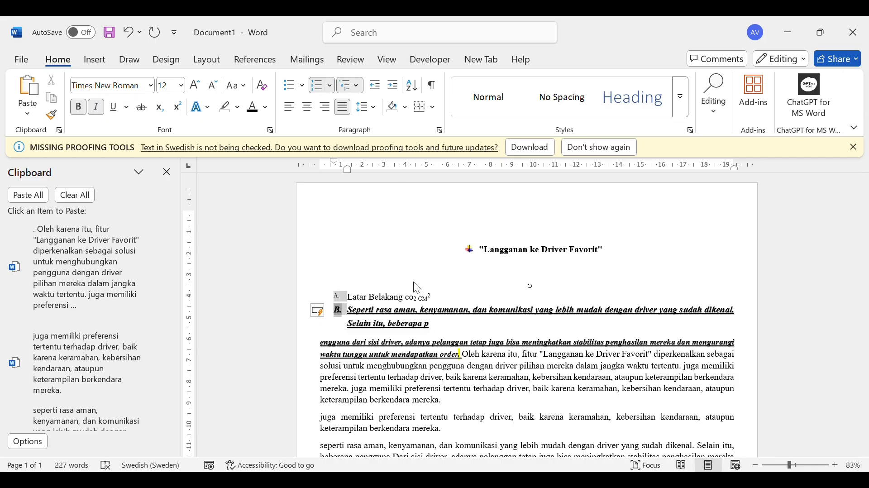
{"action": "left_click", "coordinate": [292, 314]}
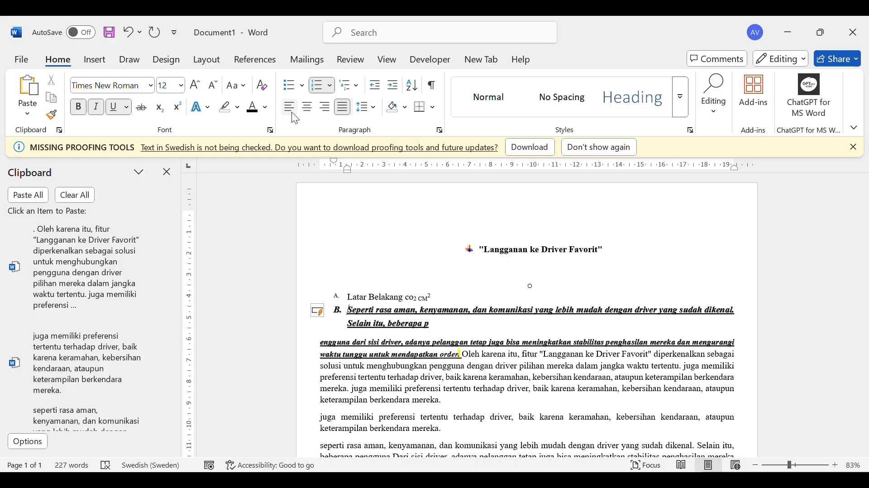
Try left, centre and right alignment on the paragraph below item B, ending with justified
{"action": "triple_click", "coordinate": [399, 383]}
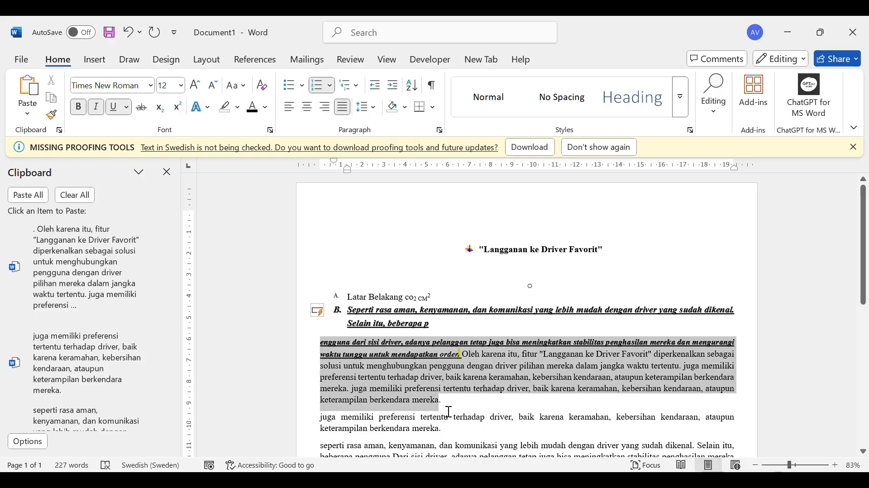
{"action": "left_click", "coordinate": [293, 111]}
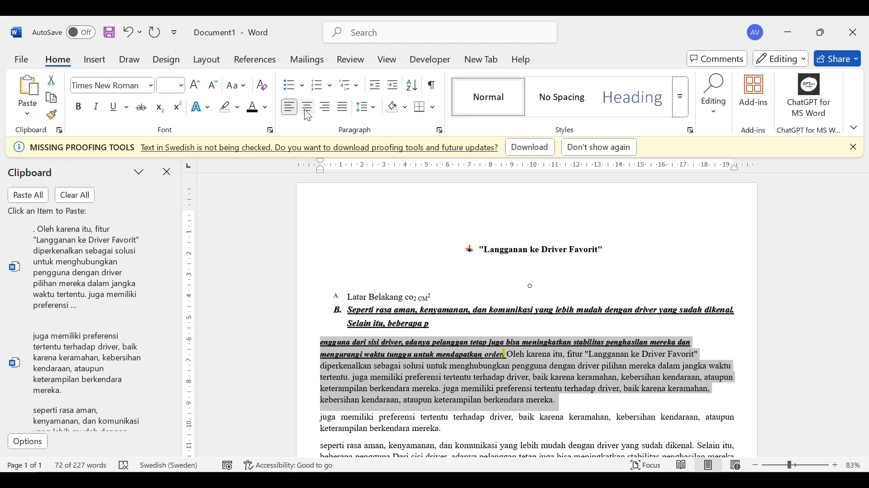
{"action": "left_click", "coordinate": [308, 109]}
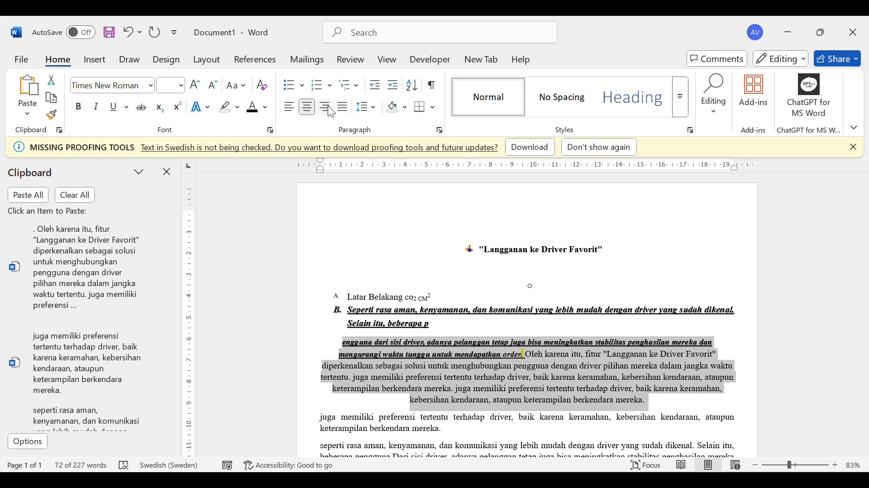
{"action": "left_click", "coordinate": [327, 107]}
{"action": "left_click", "coordinate": [341, 114]}
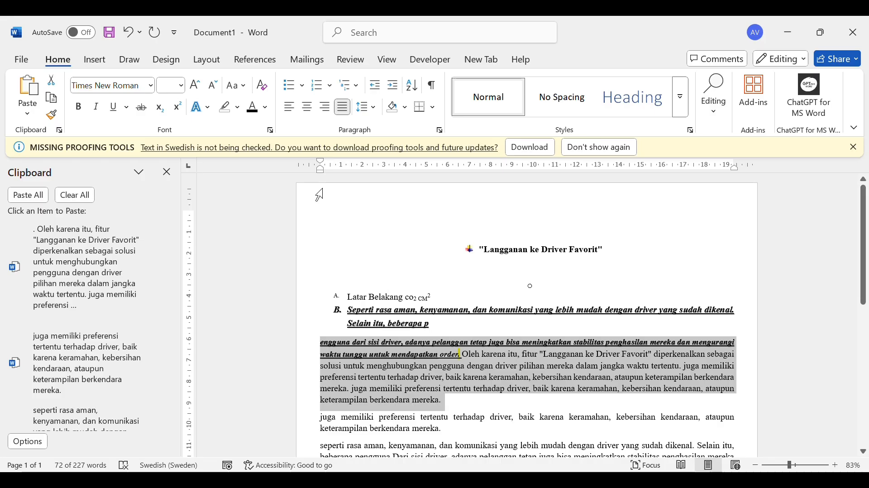
Reduce the selected paragraph's line spacing to the smallest preset
{"action": "left_click", "coordinate": [374, 111]}
{"action": "left_click", "coordinate": [375, 125]}
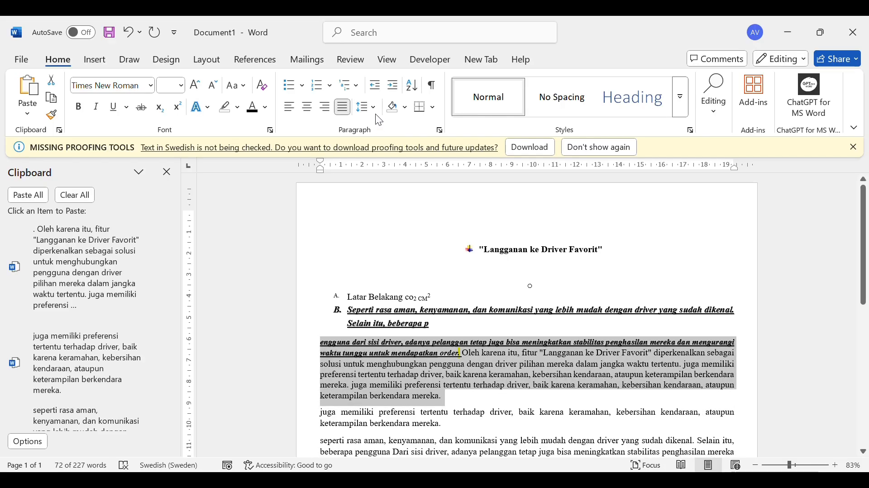
{"action": "left_click", "coordinate": [373, 108]}
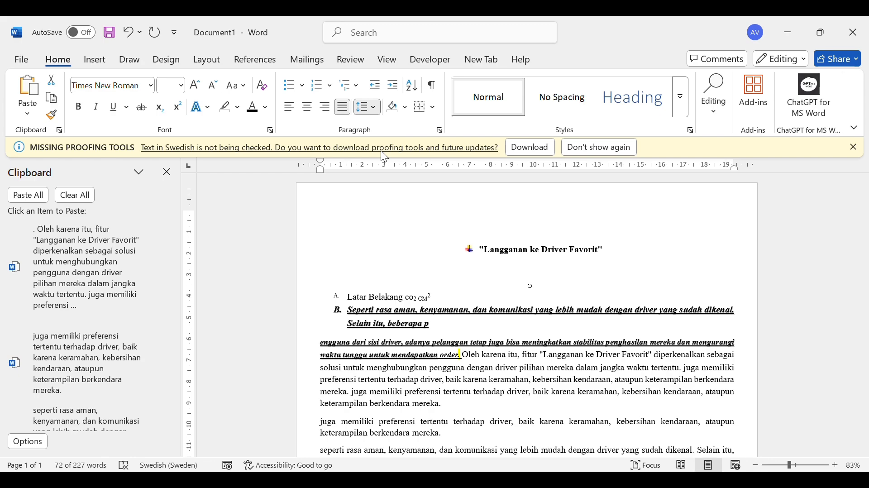
{"action": "left_click", "coordinate": [396, 270]}
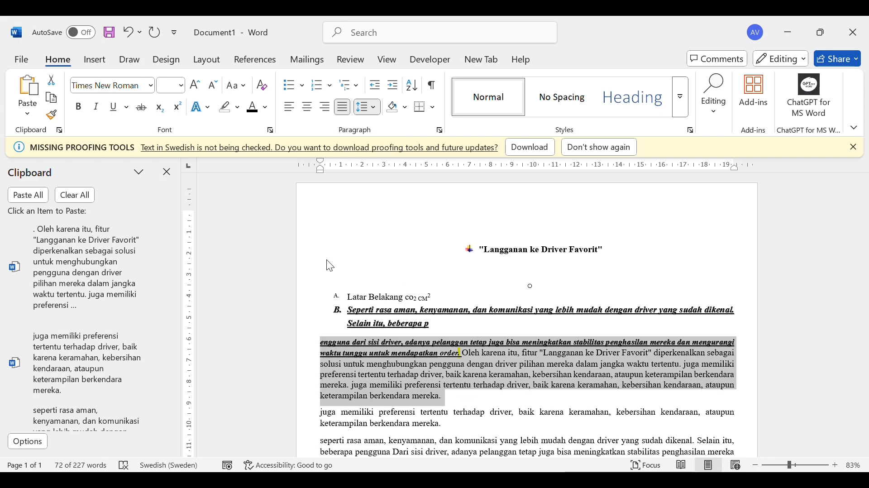
Try black and blue shading on the selected paragraph, then undo the shading
{"action": "left_click", "coordinate": [405, 114]}
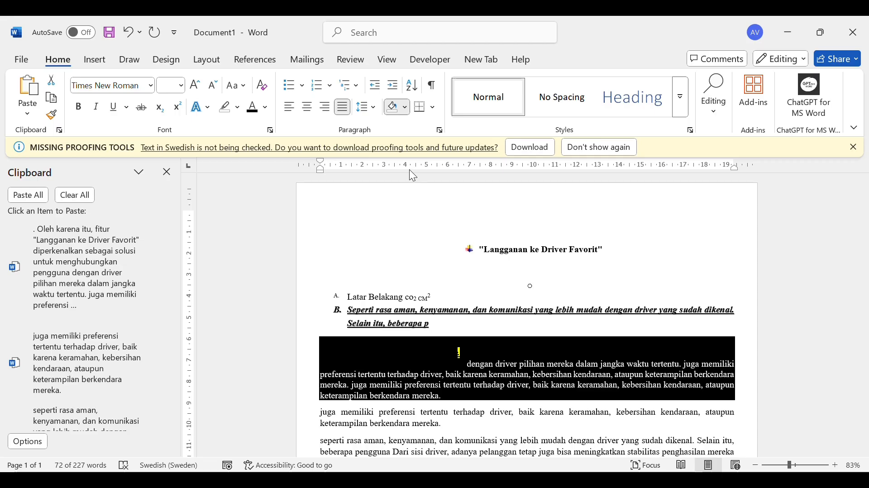
{"action": "key", "text": "ctrl+z"}
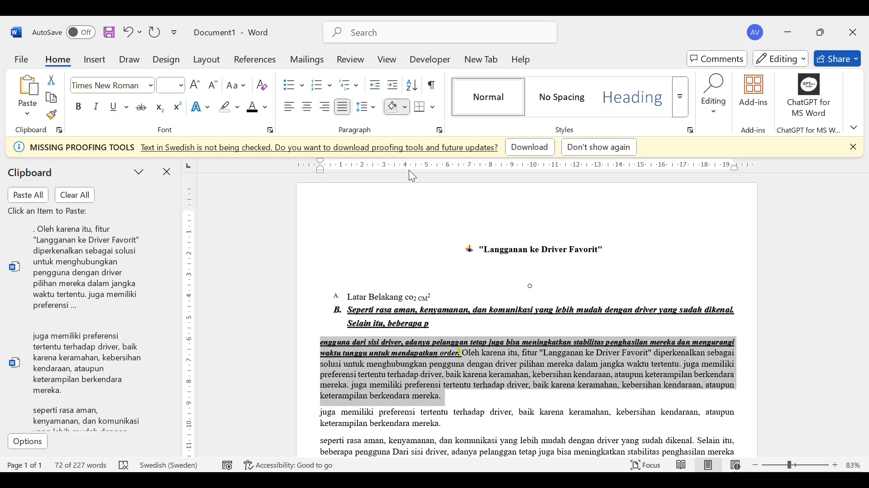
{"action": "key", "text": "ctrl+y"}
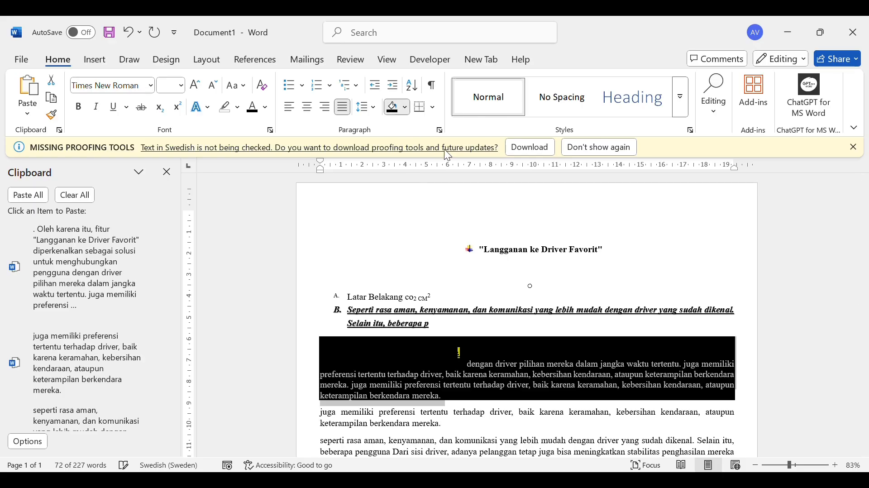
{"action": "key", "text": "ctrl+z"}
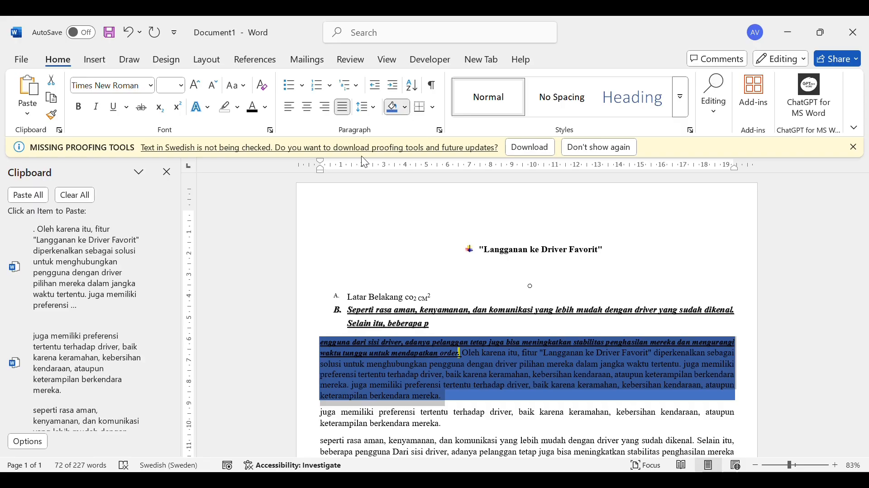
{"action": "key", "text": "ctrl+z"}
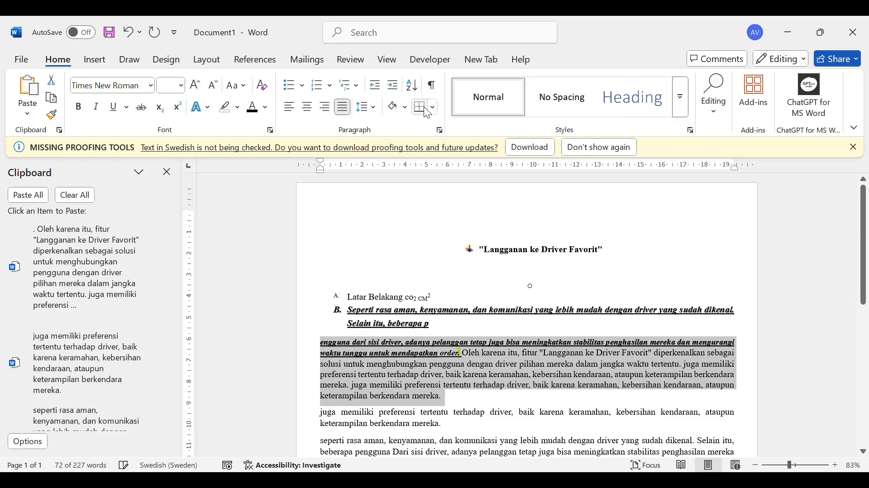
{"action": "left_click", "coordinate": [429, 108]}
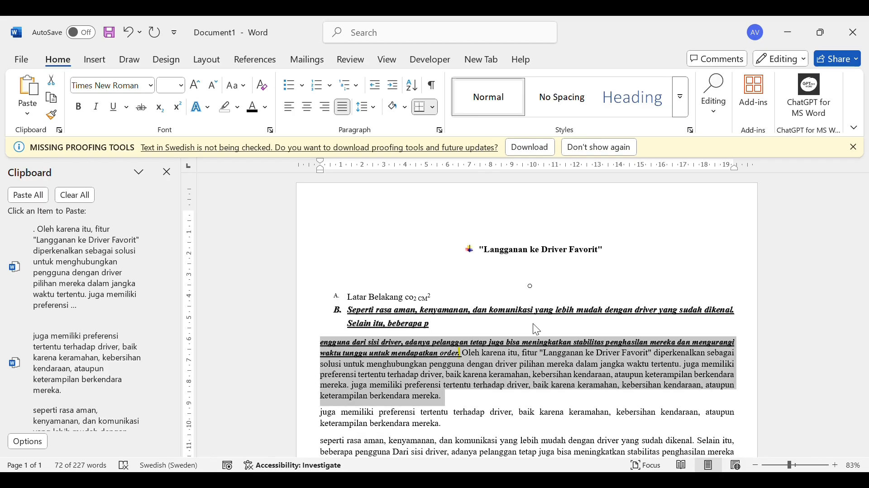
{"action": "left_click", "coordinate": [568, 335]}
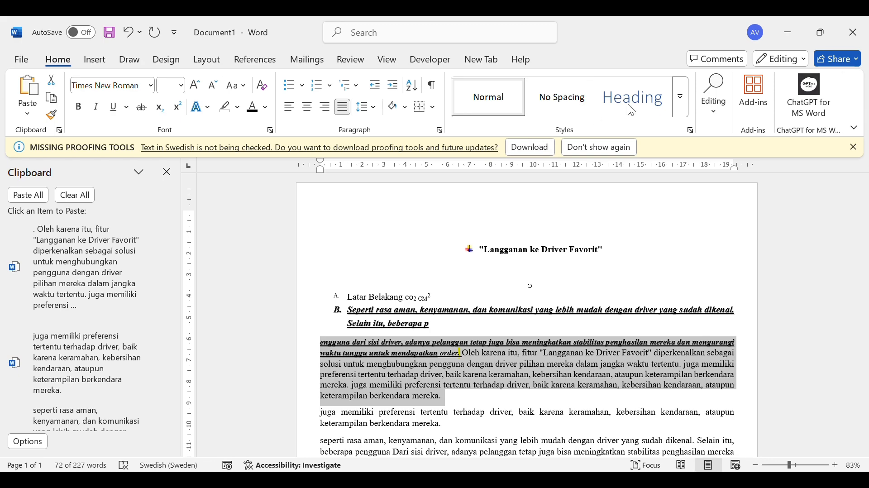
Apply the Heading 1 style to the selected paragraph and modify the style to Times New Roman, size 12
{"action": "left_click", "coordinate": [667, 101]}
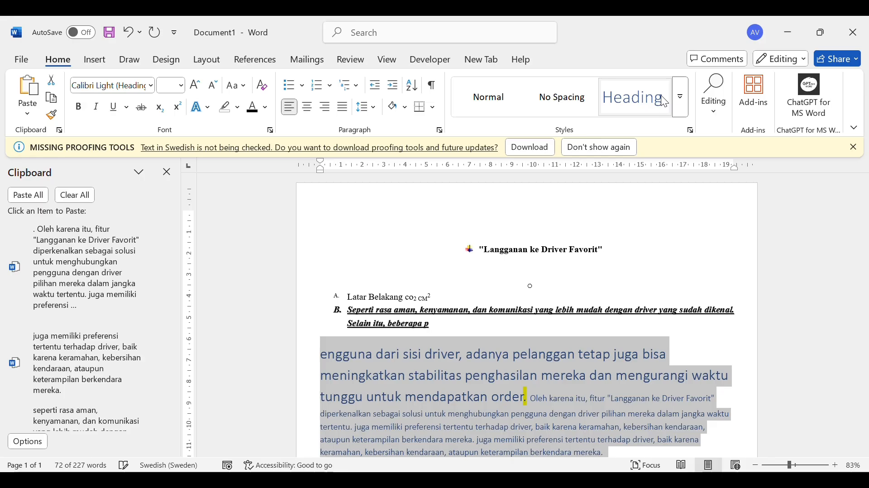
{"action": "scroll", "coordinate": [599, 286], "scroll_direction": "down", "scroll_amount": 4}
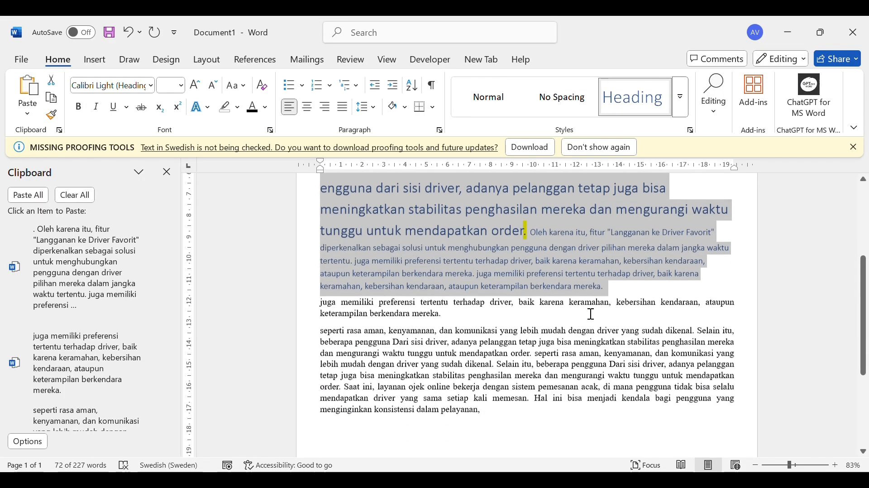
{"action": "scroll", "coordinate": [583, 306], "scroll_direction": "up", "scroll_amount": 1}
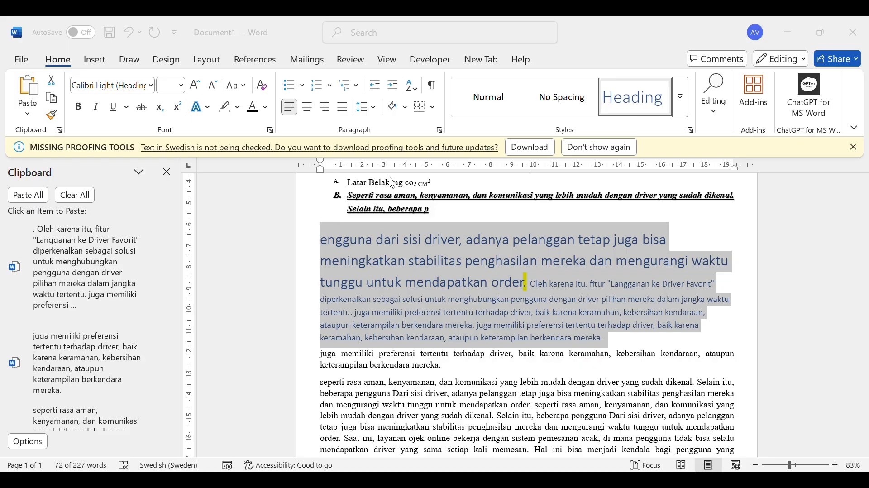
{"action": "left_click", "coordinate": [512, 413]}
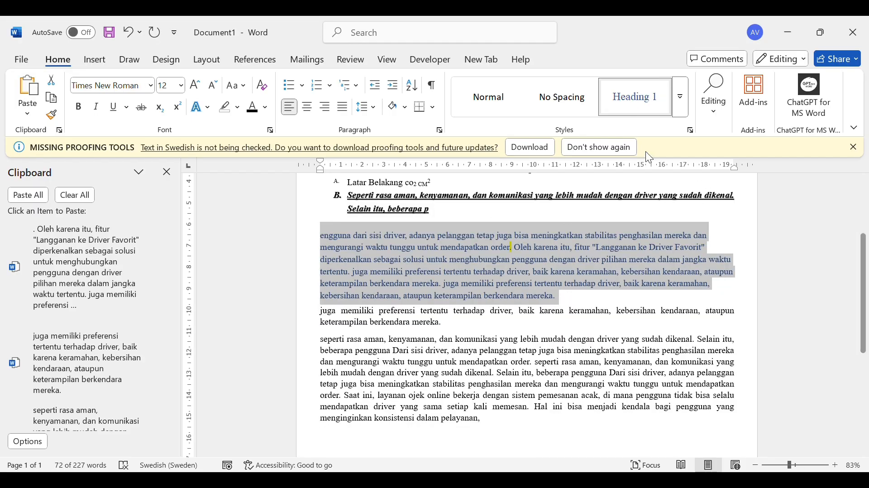
{"action": "left_click", "coordinate": [678, 107]}
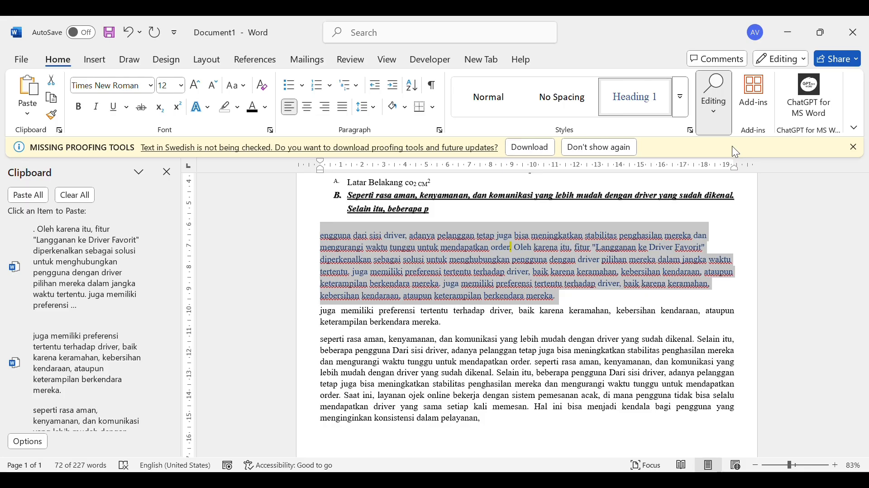
Open the document search, clear its query, and replace the selected Heading 1 paragraph with DRIVER followed by a new line
{"action": "key", "text": "ctrl+f"}
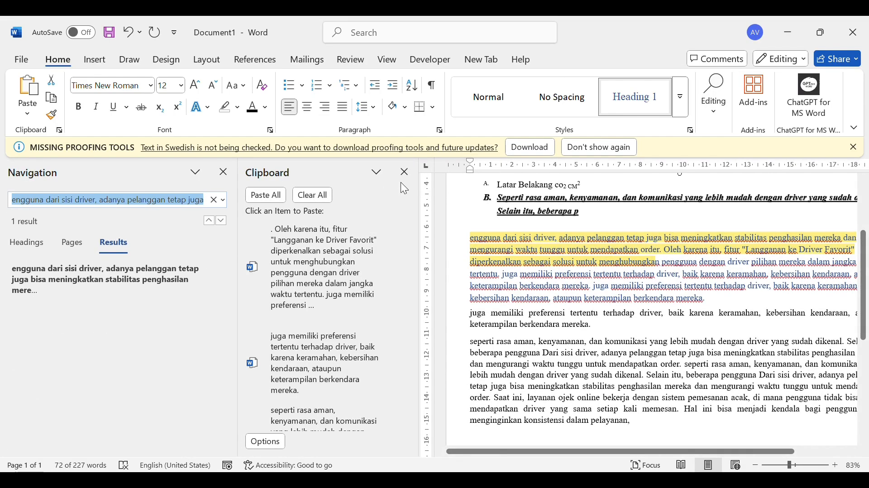
{"action": "left_click", "coordinate": [214, 199]}
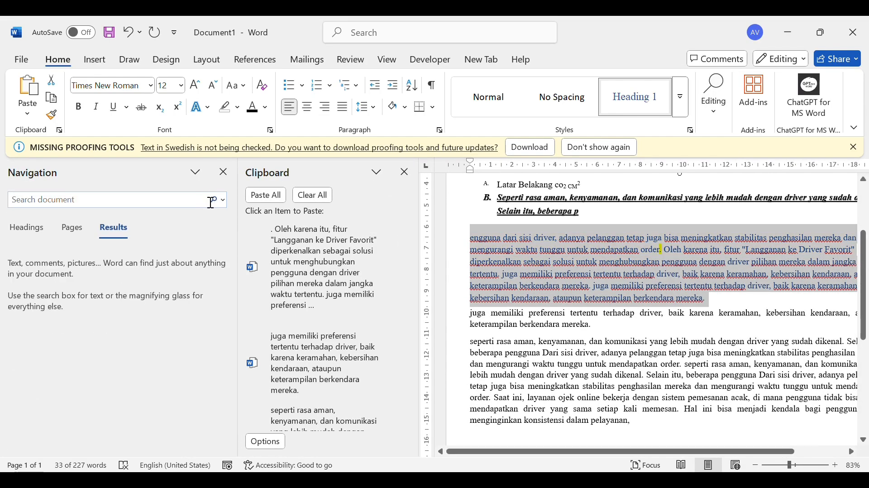
{"action": "type", "text": "D"}
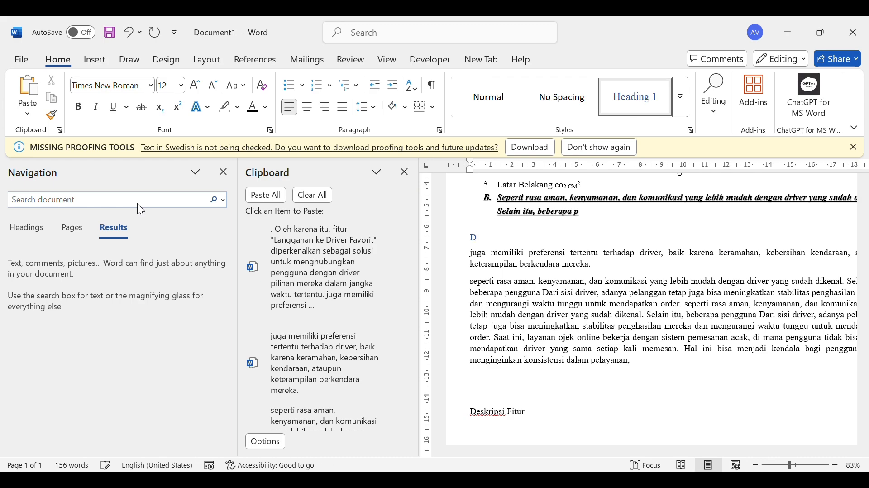
{"action": "type", "text": "RIVER"}
{"action": "key", "text": "Return"}
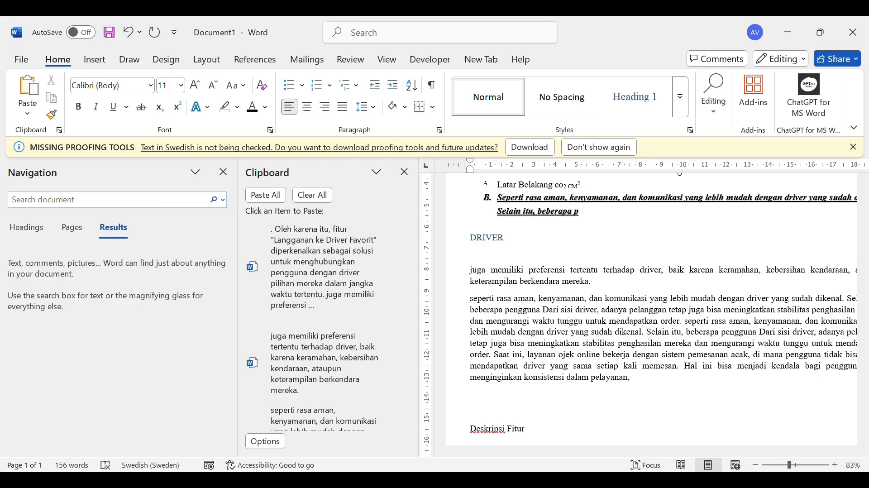
View the document's headings list and page thumbnails for navigation, jump to page 1 and look through the page
{"action": "left_click", "coordinate": [36, 236]}
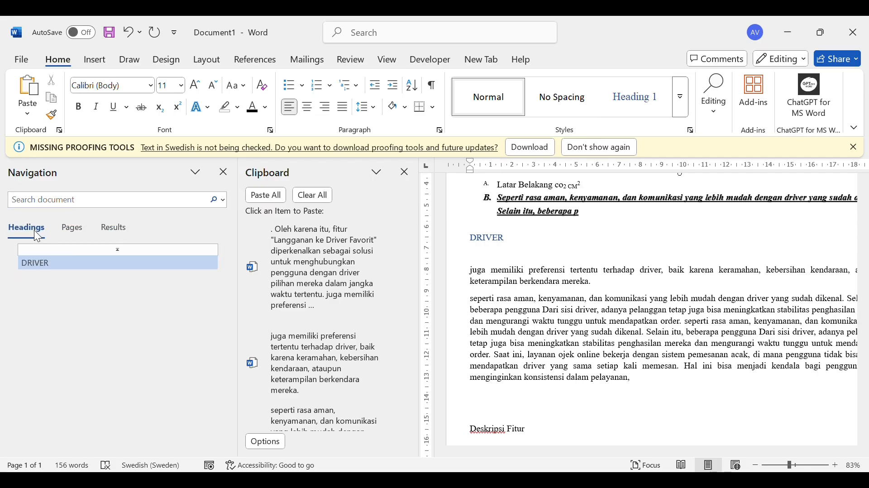
{"action": "left_click", "coordinate": [62, 228]}
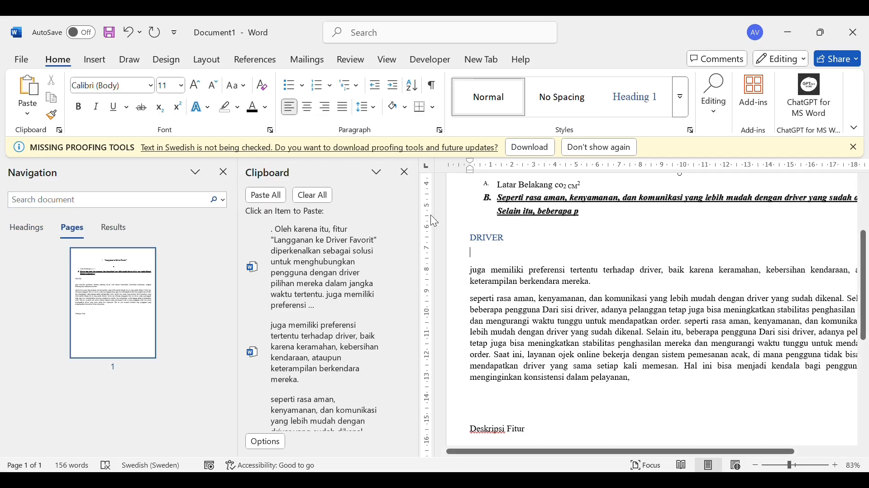
{"action": "left_click", "coordinate": [132, 286]}
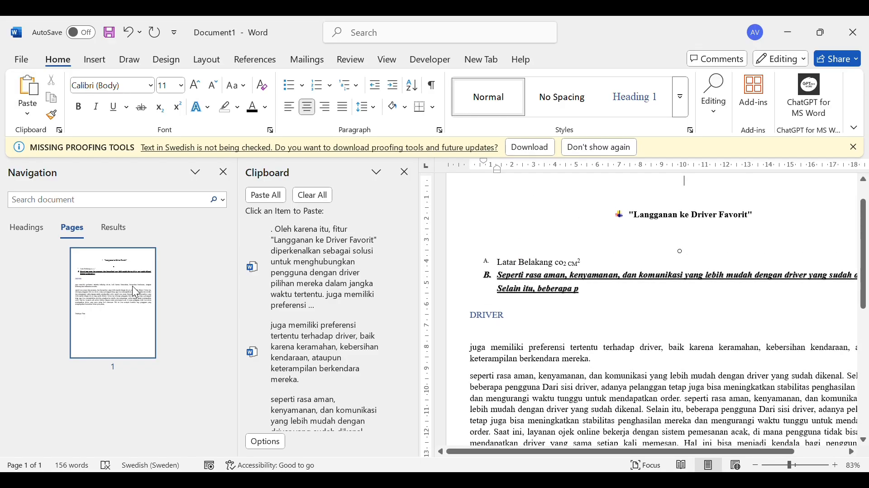
{"action": "left_click", "coordinate": [659, 339]}
{"action": "scroll", "coordinate": [660, 339], "scroll_direction": "down", "scroll_amount": 5}
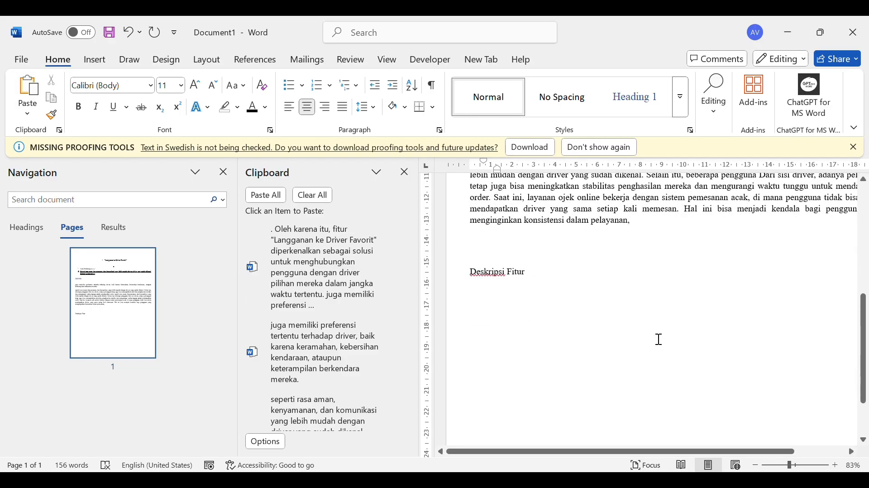
{"action": "scroll", "coordinate": [659, 340], "scroll_direction": "up", "scroll_amount": 4}
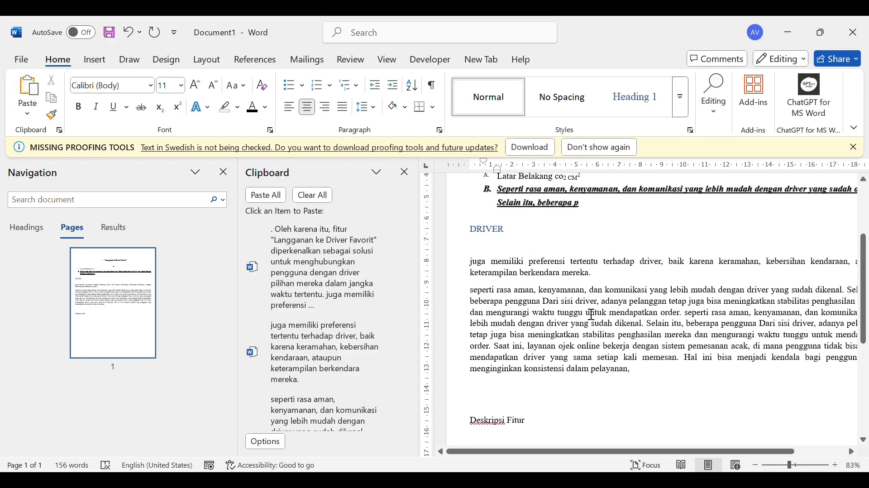
{"action": "left_click", "coordinate": [584, 312]}
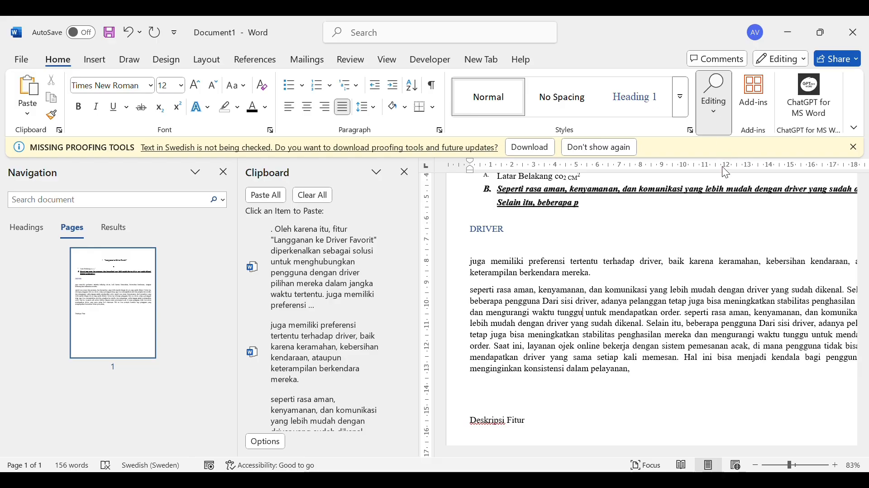
{"action": "left_click", "coordinate": [727, 177]}
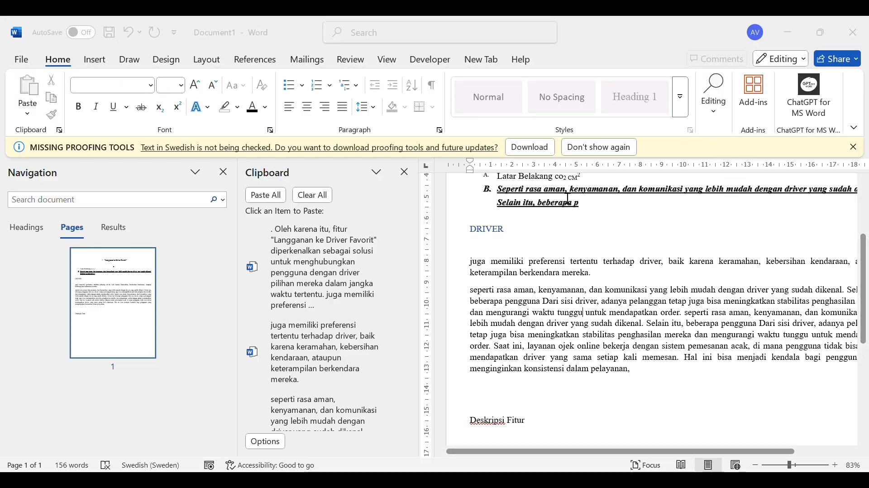
{"action": "left_click", "coordinate": [616, 149]}
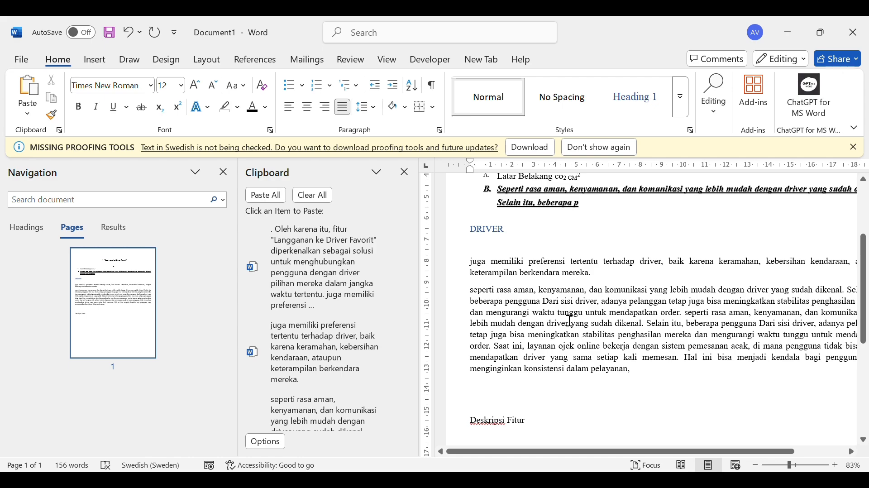
Search the document for DRIVER and look over the highlighted matches across the page
{"action": "left_click", "coordinate": [498, 231]}
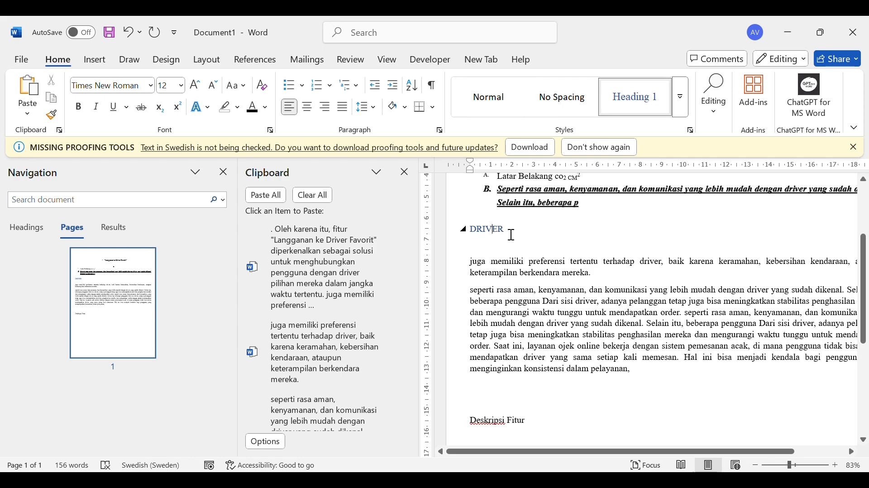
{"action": "left_click_drag", "start_coordinate": [499, 231], "coordinate": [470, 226]}
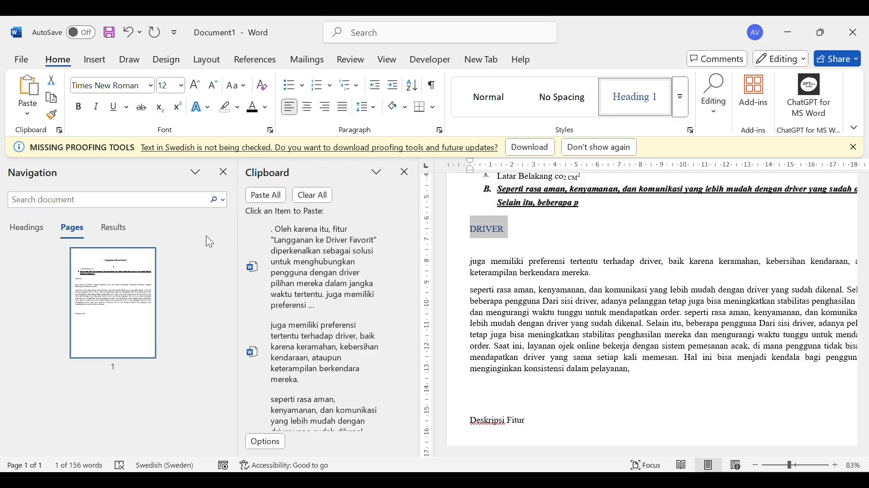
{"action": "left_click", "coordinate": [165, 202]}
{"action": "type", "text": "DR"}
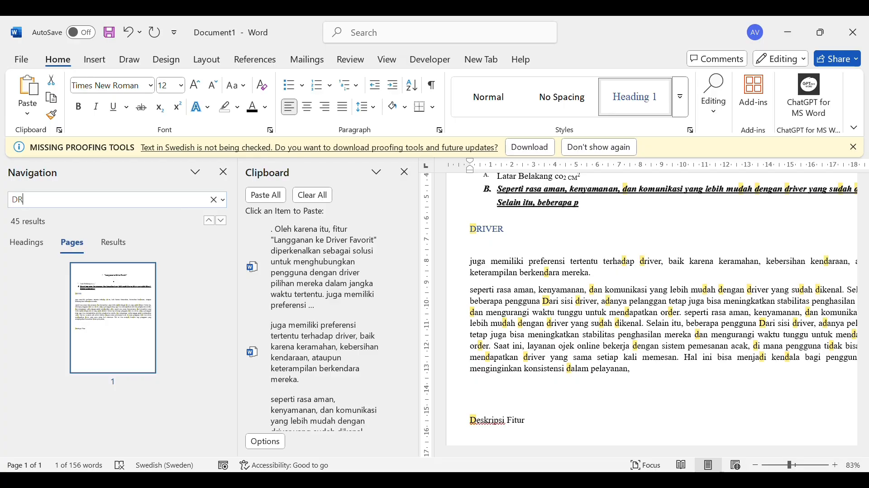
{"action": "type", "text": "I"}
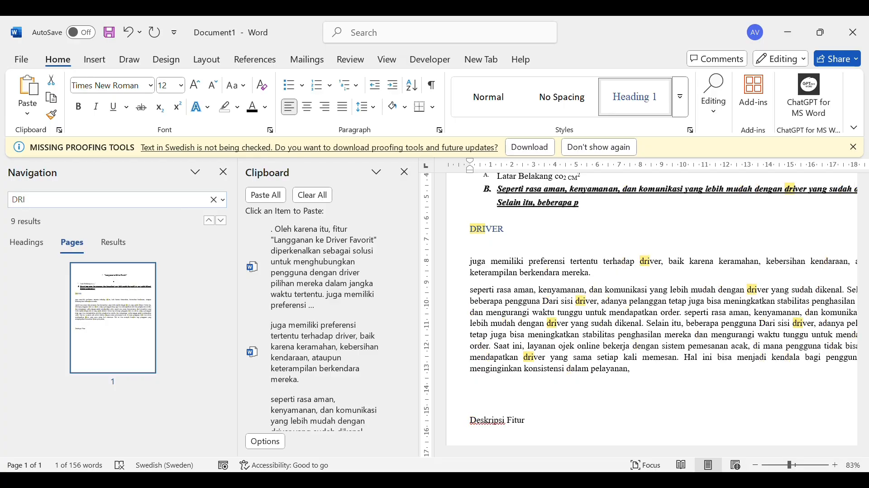
{"action": "type", "text": "VER"}
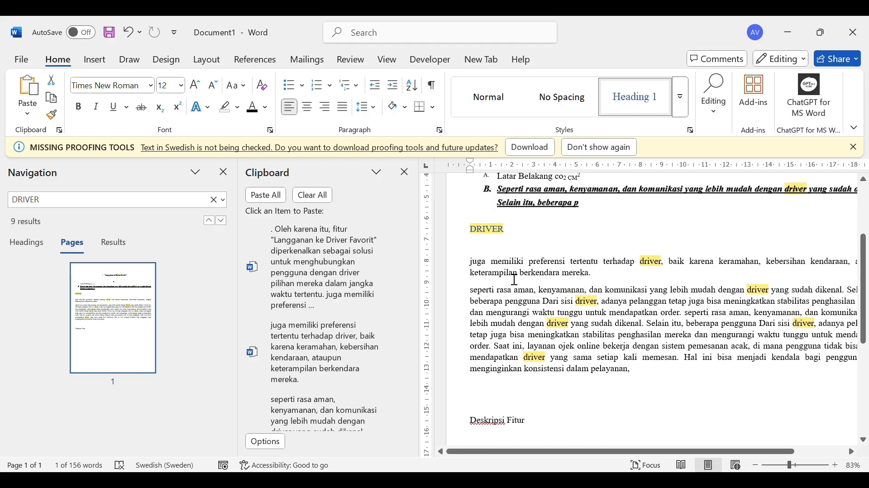
{"action": "scroll", "coordinate": [663, 327], "scroll_direction": "up", "scroll_amount": 5}
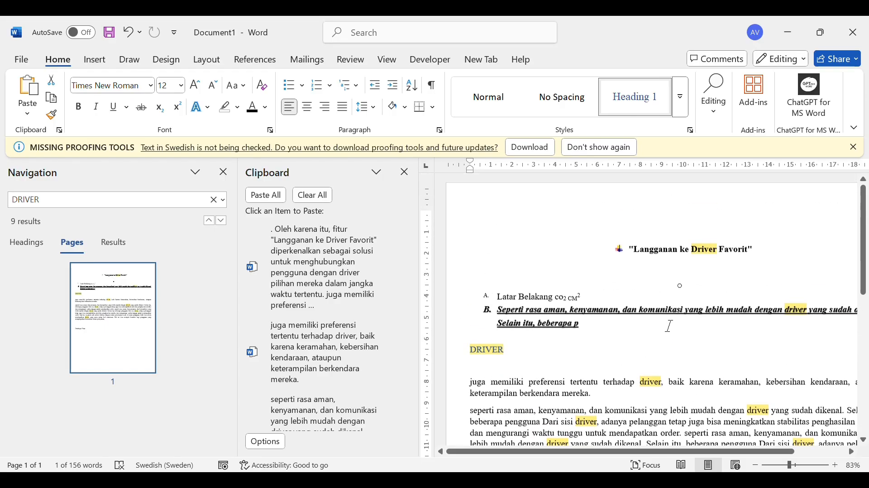
{"action": "scroll", "coordinate": [670, 326], "scroll_direction": "down", "scroll_amount": 7}
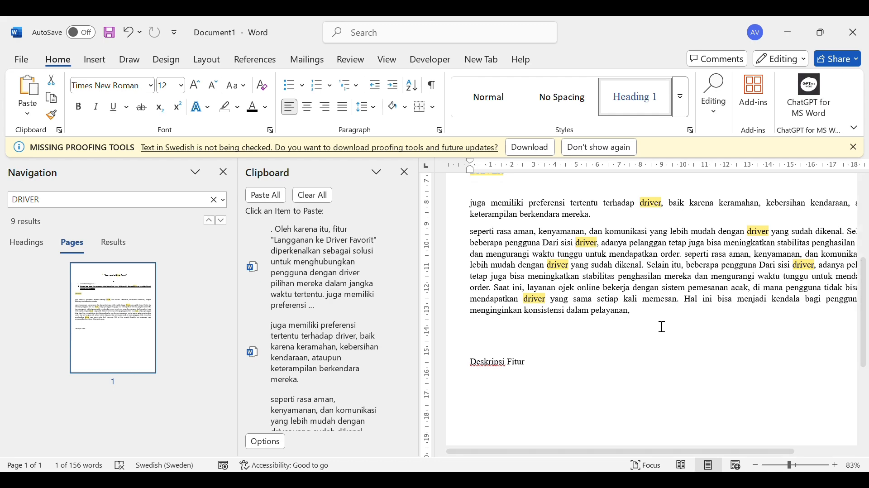
{"action": "scroll", "coordinate": [662, 327], "scroll_direction": "up", "scroll_amount": 1}
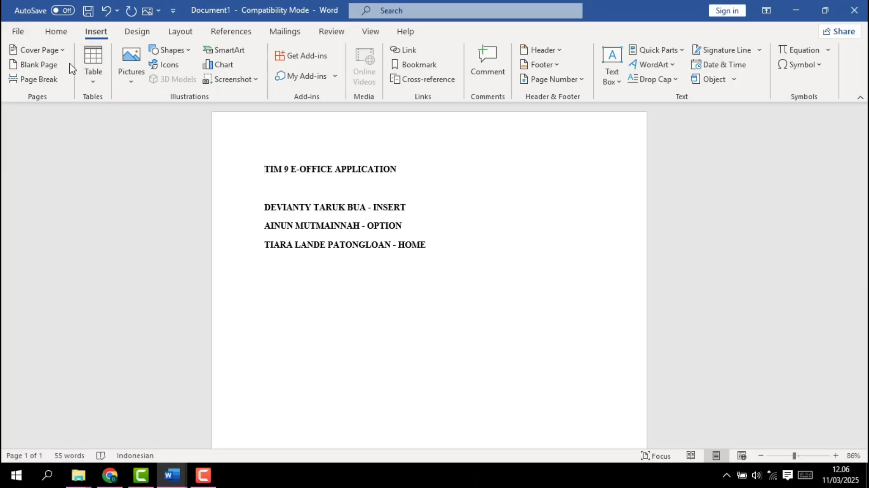
Insert the built-in Banded cover page into the document and look it over
{"action": "left_click", "coordinate": [59, 51]}
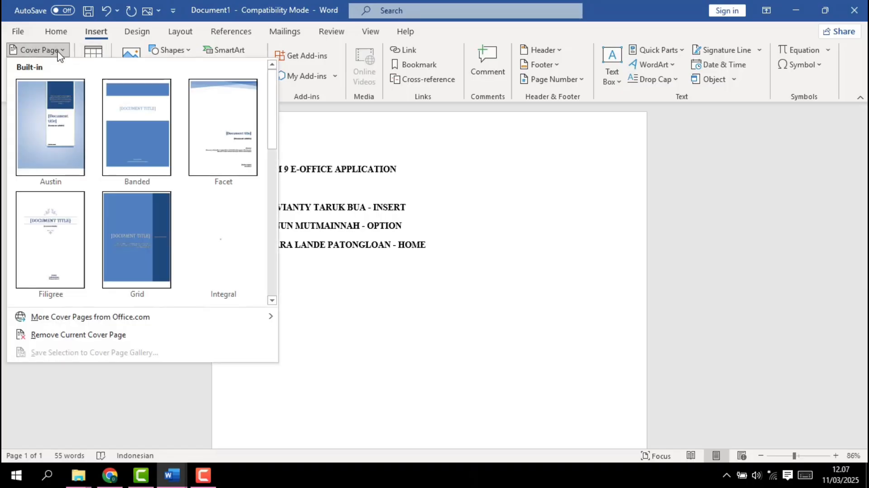
{"action": "left_click", "coordinate": [139, 121]}
{"action": "scroll", "coordinate": [341, 216], "scroll_direction": "down", "scroll_amount": 8}
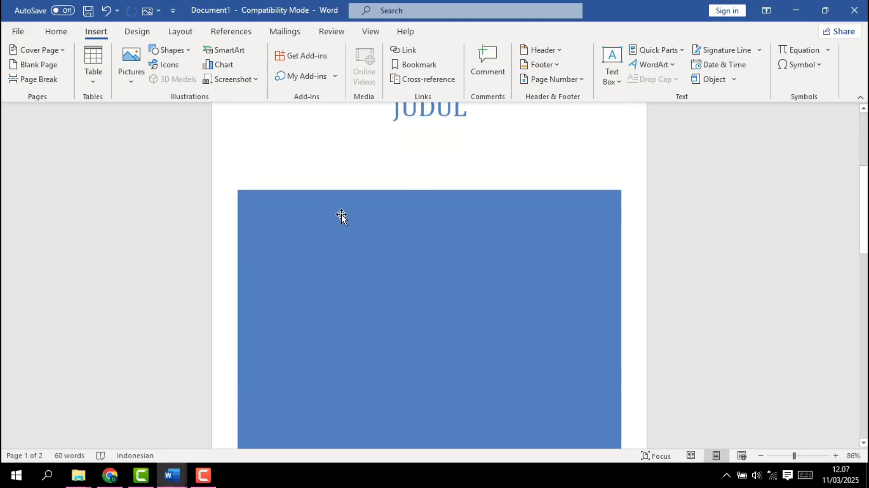
{"action": "scroll", "coordinate": [341, 216], "scroll_direction": "up", "scroll_amount": 8}
{"action": "scroll", "coordinate": [342, 216], "scroll_direction": "down", "scroll_amount": 4}
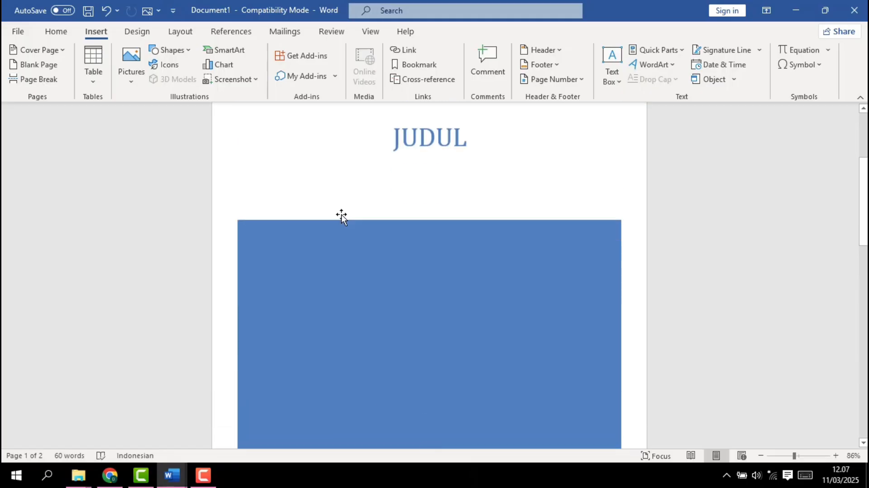
Examine the cover page's title and its author, company and address fields down to the start of the following page
{"action": "scroll", "coordinate": [341, 216], "scroll_direction": "up", "scroll_amount": 4}
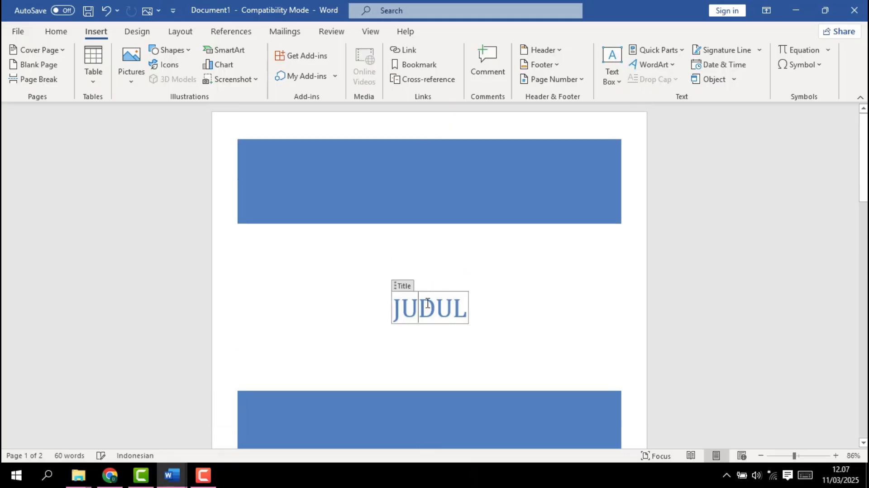
{"action": "left_click", "coordinate": [428, 302]}
{"action": "scroll", "coordinate": [428, 302], "scroll_direction": "down", "scroll_amount": 6}
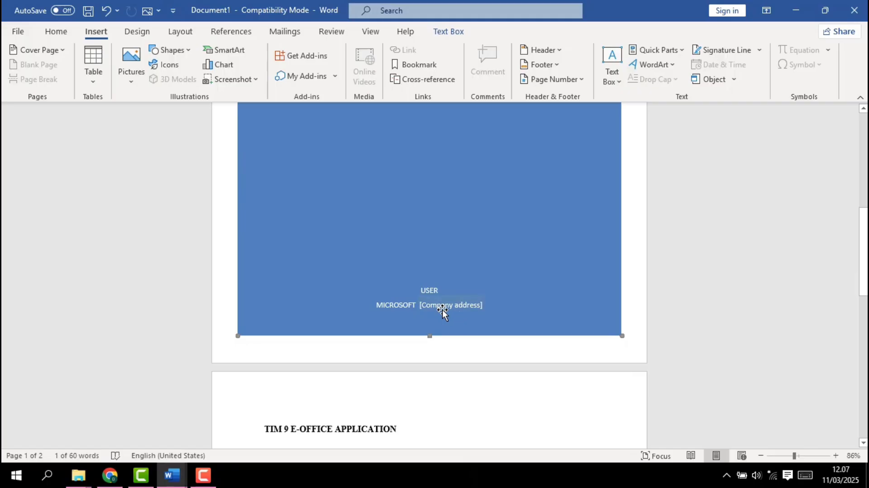
{"action": "scroll", "coordinate": [452, 326], "scroll_direction": "down", "scroll_amount": 2}
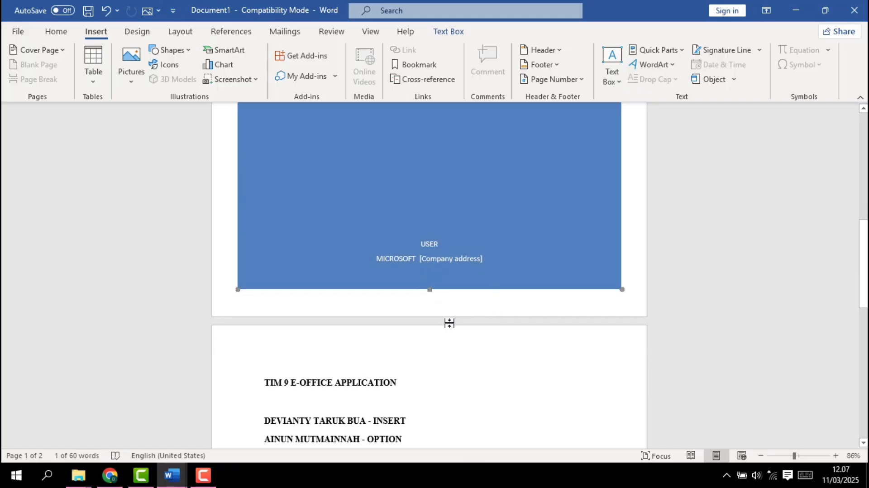
{"action": "scroll", "coordinate": [374, 376], "scroll_direction": "down", "scroll_amount": 3}
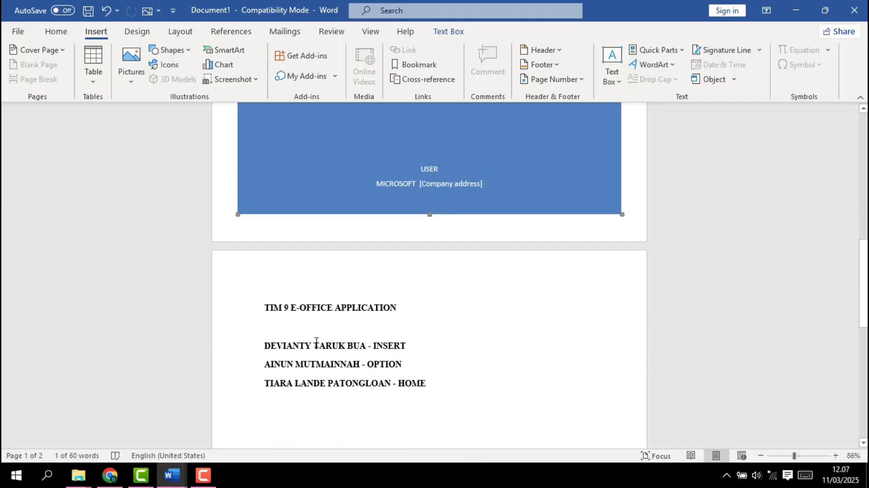
Insert a blank page before the OPTION line of the team list and look over the document's pages
{"action": "left_click", "coordinate": [264, 310]}
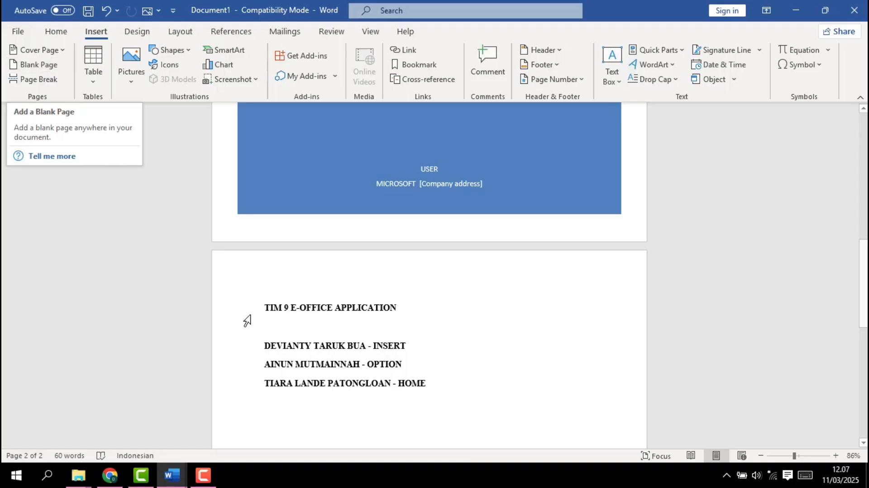
{"action": "scroll", "coordinate": [332, 361], "scroll_direction": "down", "scroll_amount": 3}
{"action": "scroll", "coordinate": [331, 361], "scroll_direction": "down", "scroll_amount": 1}
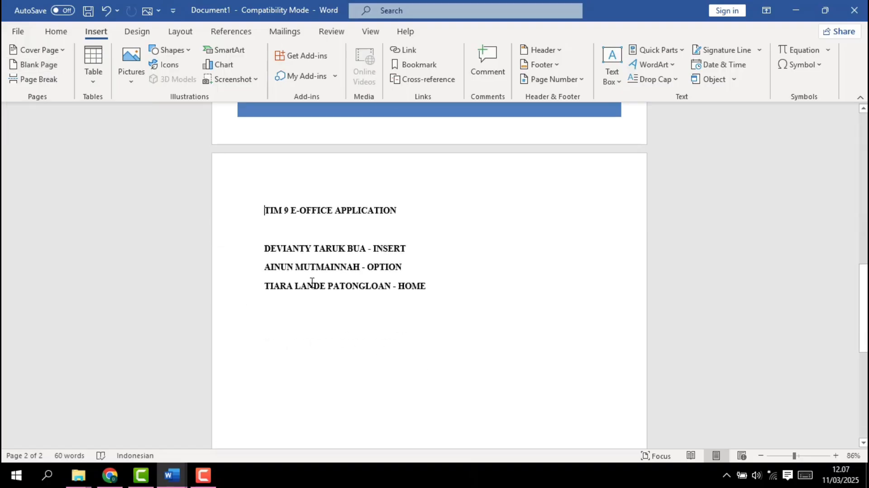
{"action": "left_click", "coordinate": [267, 267]}
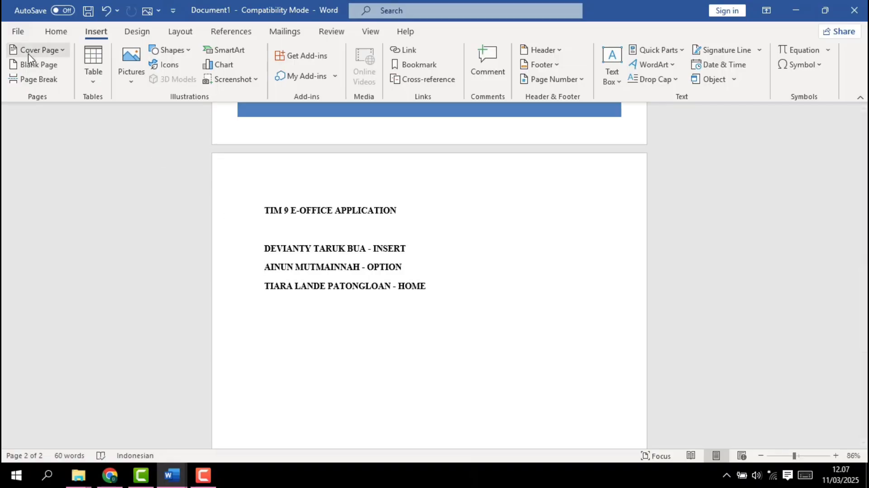
{"action": "left_click", "coordinate": [37, 66]}
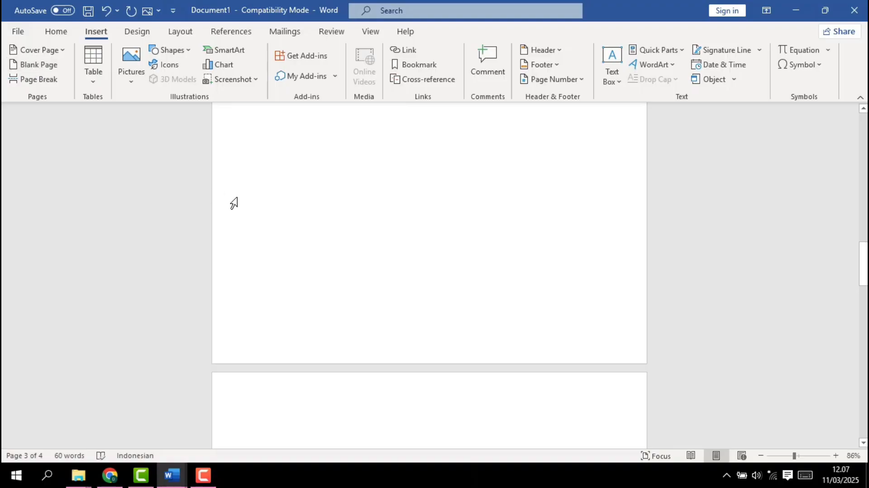
{"action": "scroll", "coordinate": [233, 203], "scroll_direction": "down", "scroll_amount": 6}
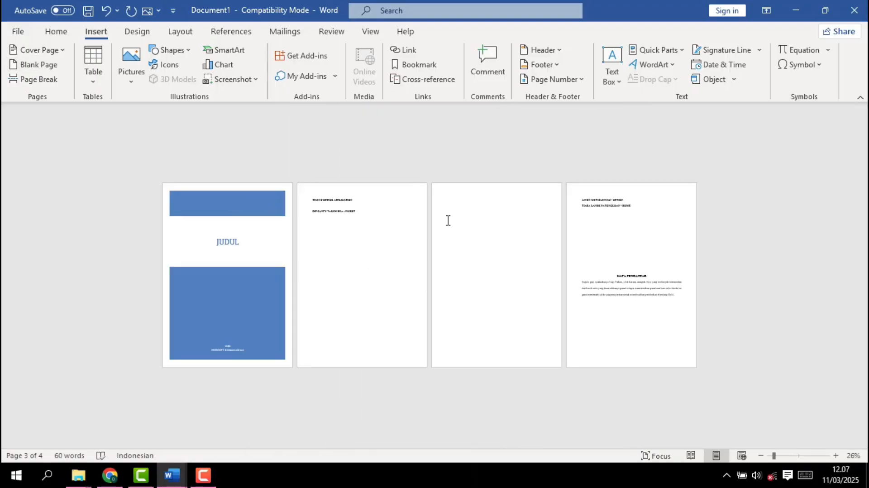
{"action": "scroll", "coordinate": [492, 248], "scroll_direction": "up", "scroll_amount": 4}
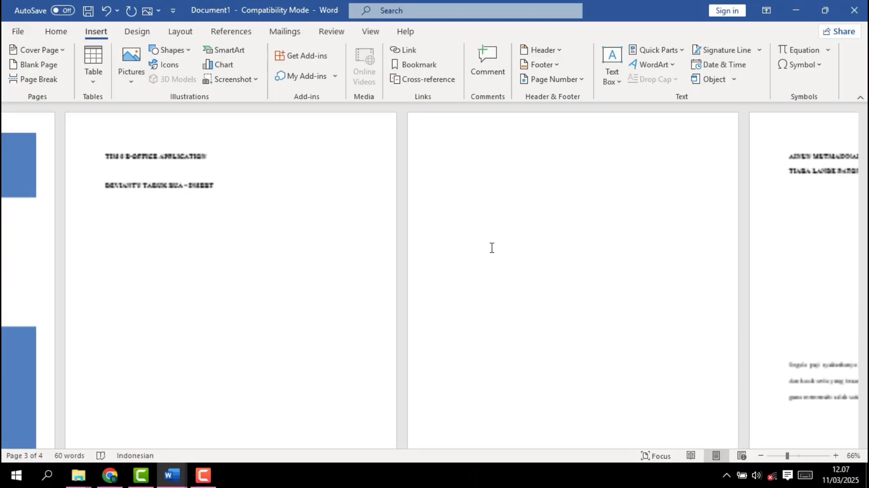
{"action": "scroll", "coordinate": [170, 200], "scroll_direction": "up", "scroll_amount": 2}
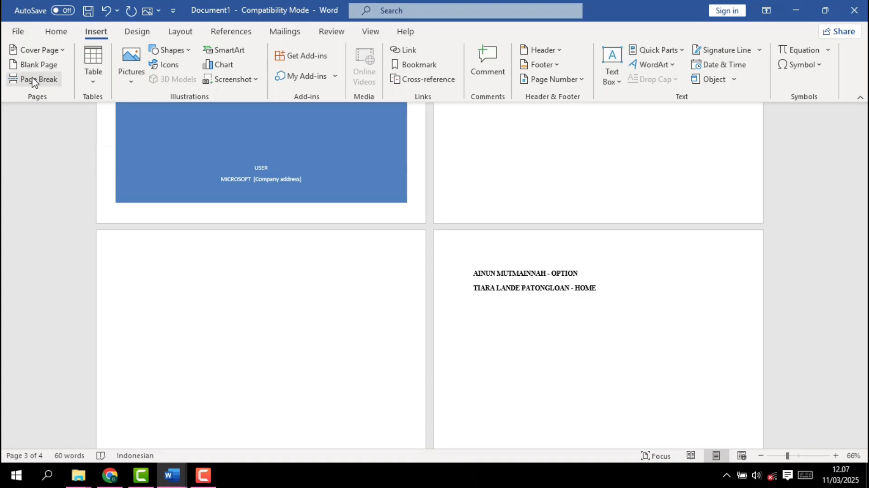
Insert a page break before "dan kasih setia" in the KATA PENGANTAR paragraph and look over the split text
{"action": "scroll", "coordinate": [143, 237], "scroll_direction": "down", "scroll_amount": 6}
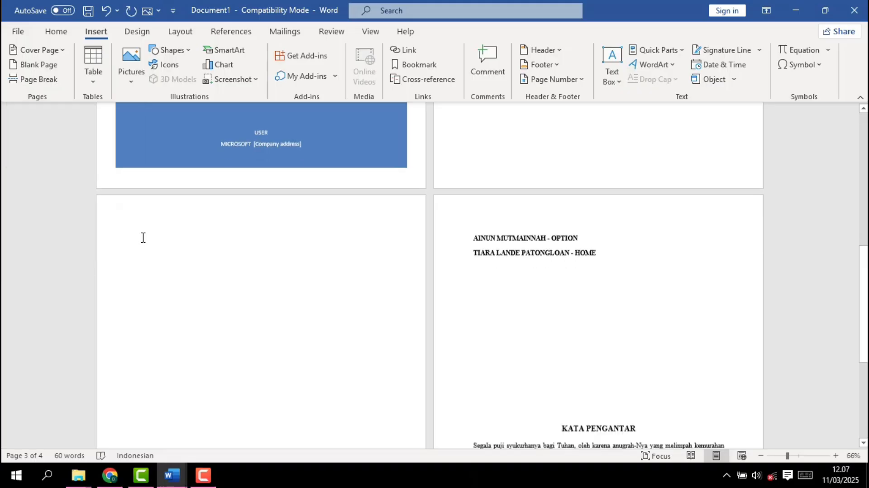
{"action": "scroll", "coordinate": [143, 237], "scroll_direction": "up", "scroll_amount": 2}
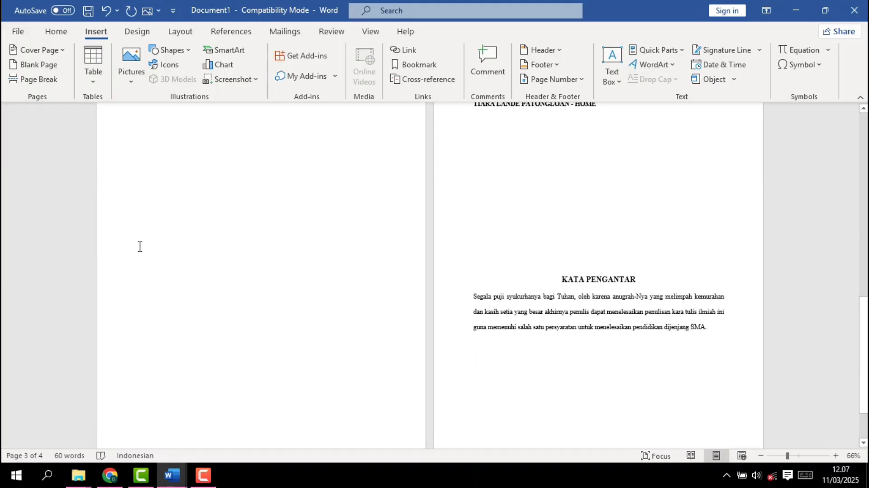
{"action": "left_click", "coordinate": [471, 312]}
{"action": "left_click", "coordinate": [34, 81]}
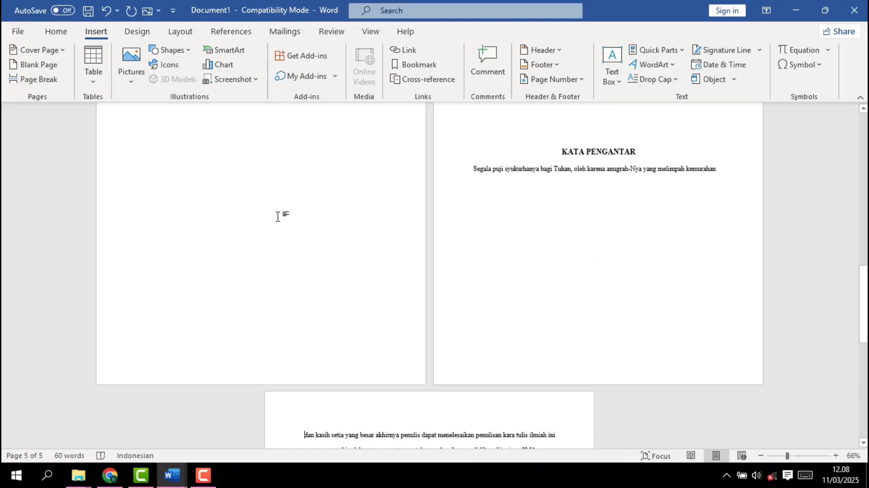
{"action": "scroll", "coordinate": [430, 268], "scroll_direction": "down", "scroll_amount": 2}
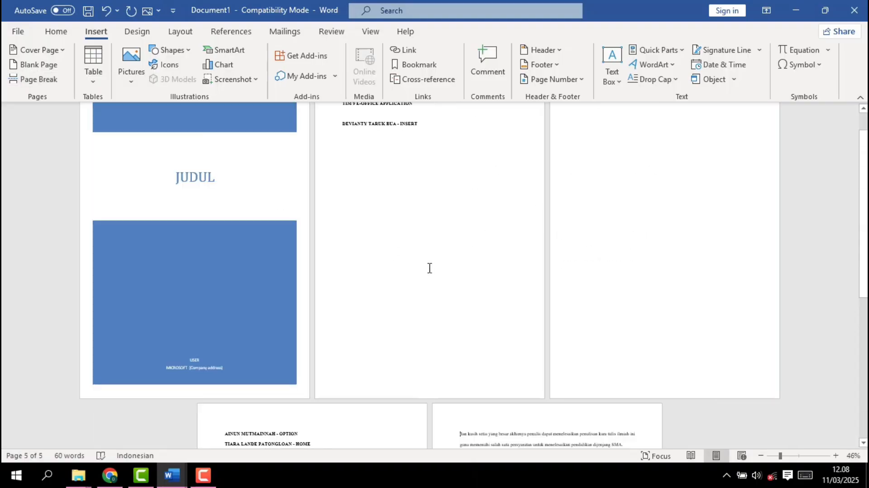
{"action": "scroll", "coordinate": [430, 268], "scroll_direction": "down", "scroll_amount": 5}
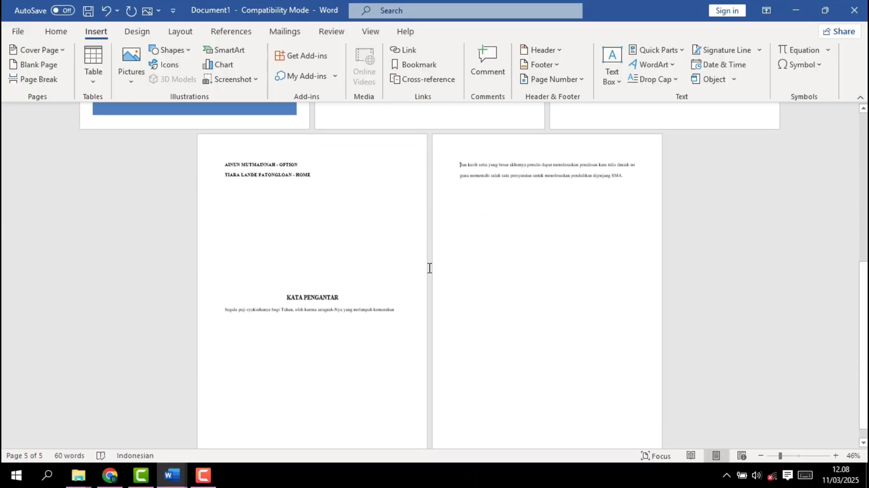
{"action": "scroll", "coordinate": [429, 268], "scroll_direction": "down", "scroll_amount": 1}
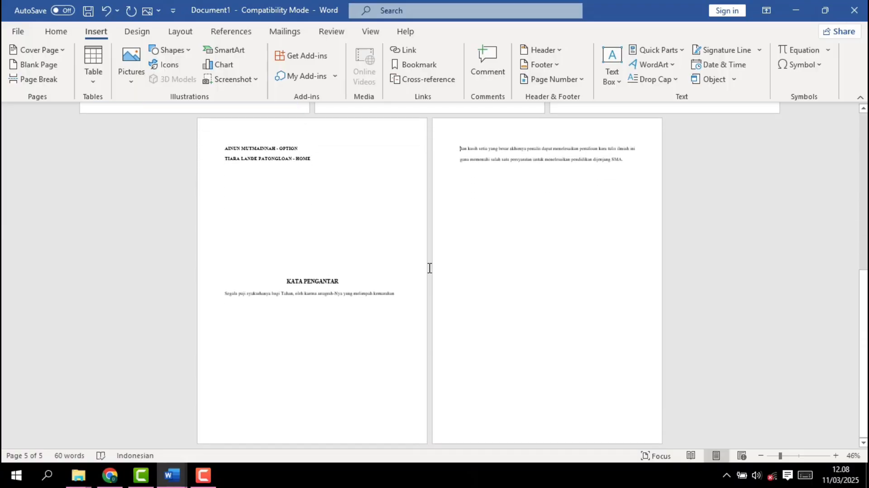
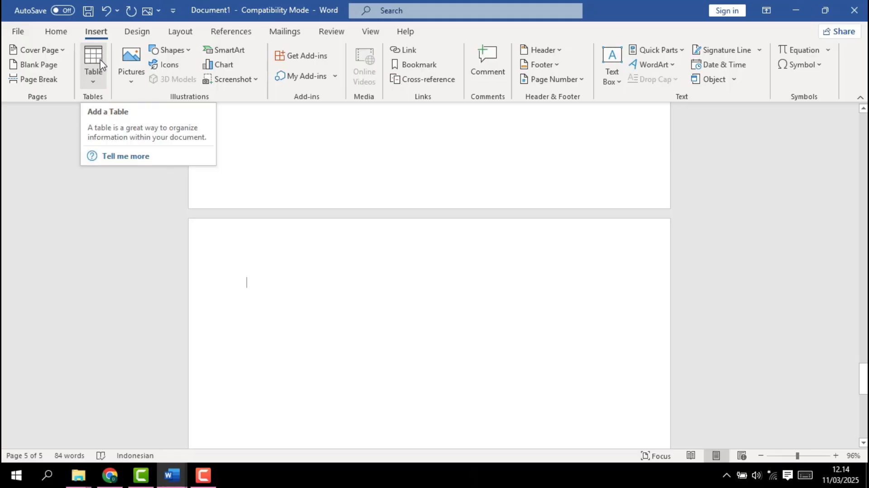
Insert a 4x3 table on the last page and fill its header row with NAMA, UNIT, HARGA and JUMLAH
{"action": "left_click", "coordinate": [92, 60]}
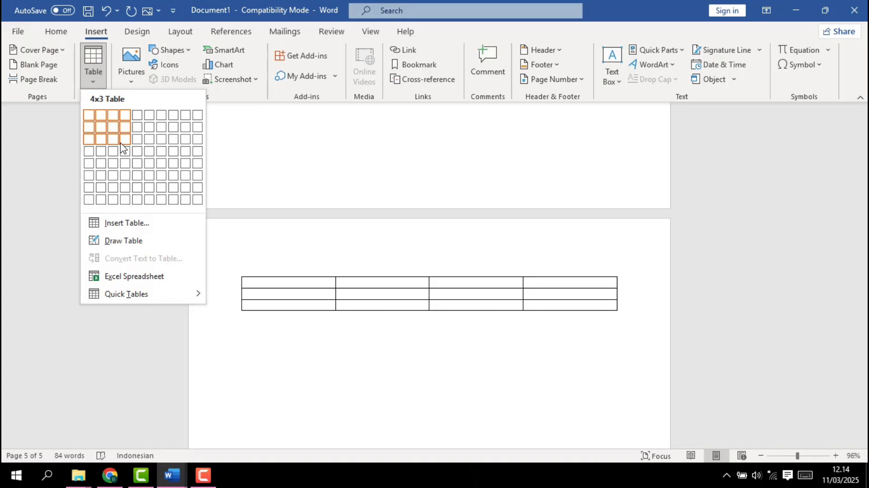
{"action": "left_click", "coordinate": [122, 143]}
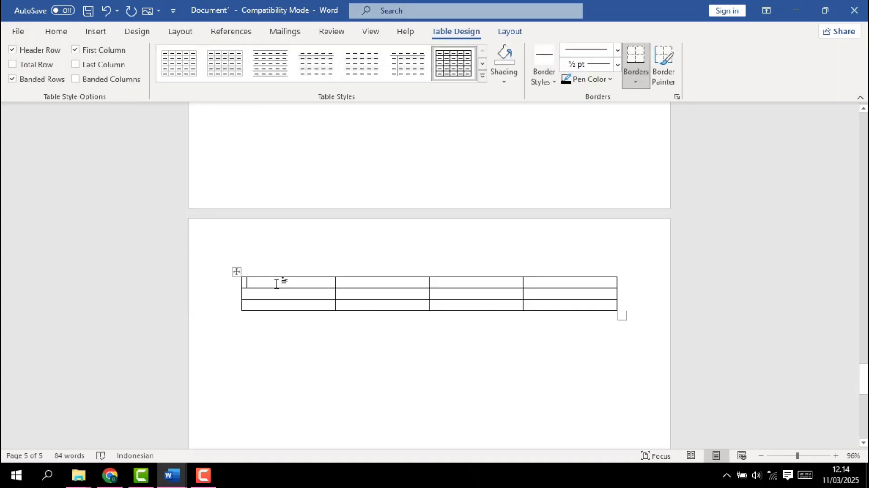
{"action": "type", "text": "NAMA"}
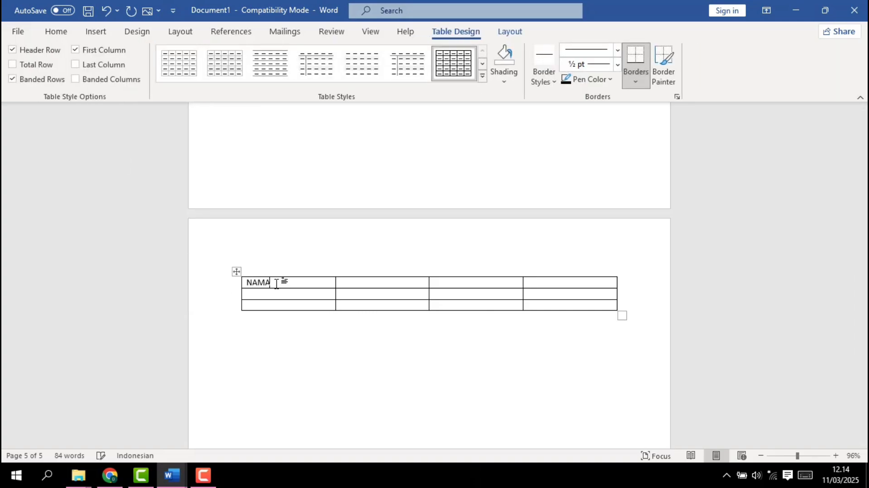
{"action": "key", "text": "Tab"}
{"action": "key", "text": "BackSpace"}
{"action": "key", "text": "BackSpace"}
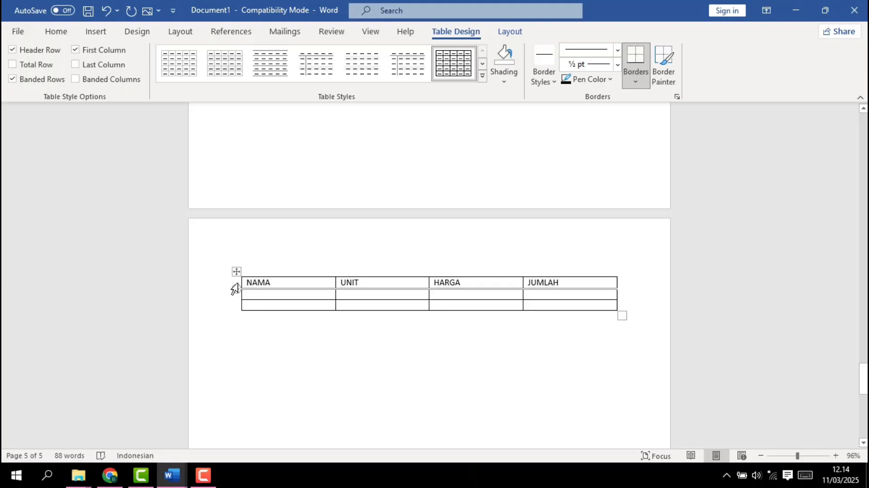
Center the text in all cells of the new table
{"action": "left_click_drag", "start_coordinate": [243, 281], "coordinate": [442, 308]}
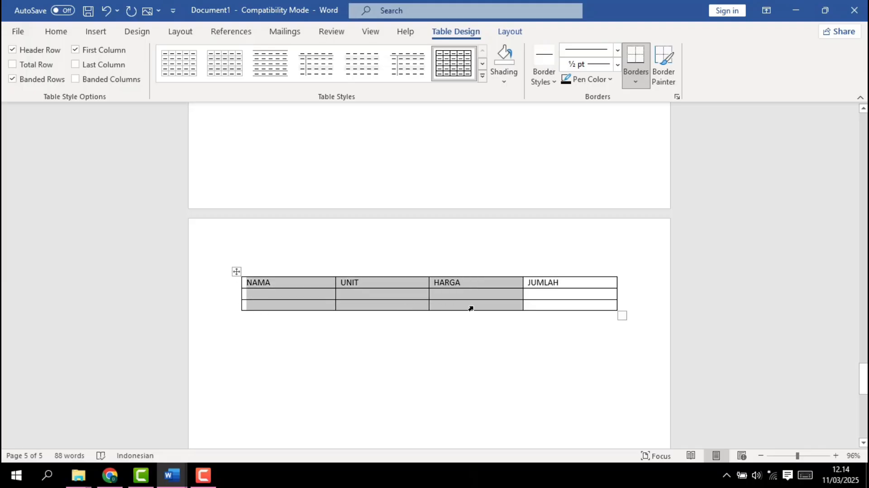
{"action": "left_click_drag", "start_coordinate": [337, 270], "coordinate": [255, 286]}
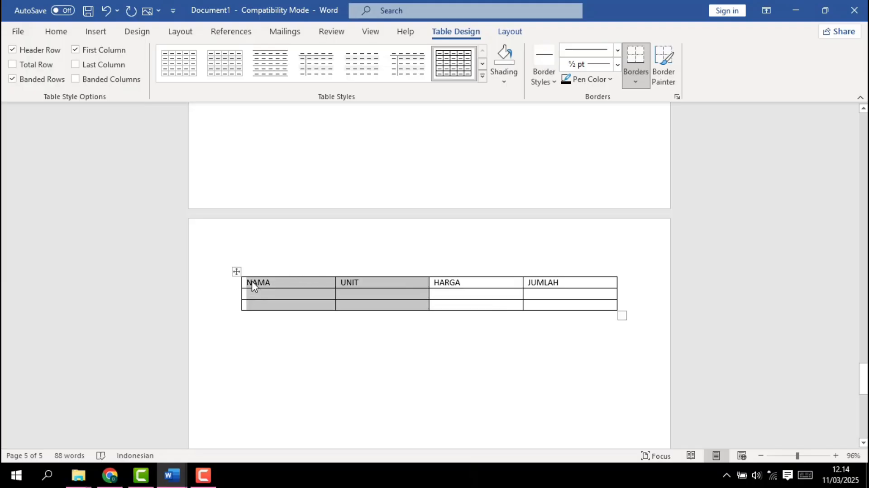
{"action": "left_click", "coordinate": [252, 281]}
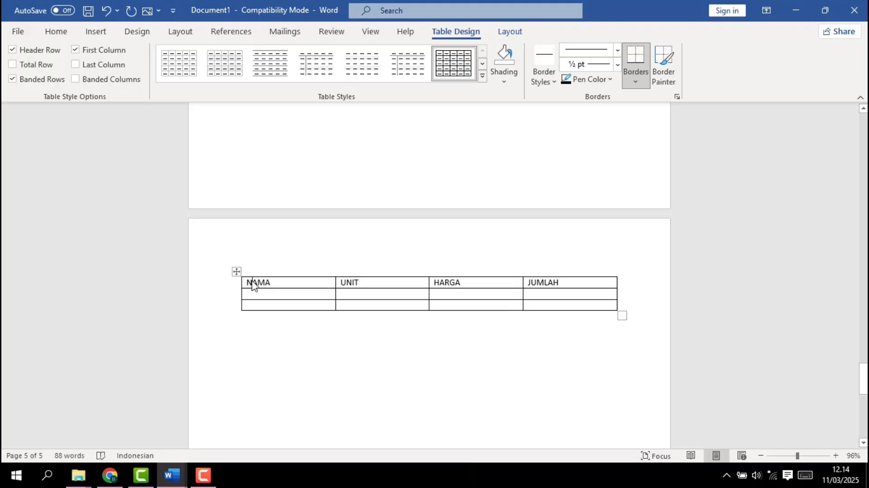
{"action": "mouse_move", "coordinate": [252, 285]}
{"action": "left_mouse_down"}
{"action": "mouse_move", "coordinate": [367, 320]}
{"action": "mouse_move", "coordinate": [538, 317]}
{"action": "left_mouse_up"}
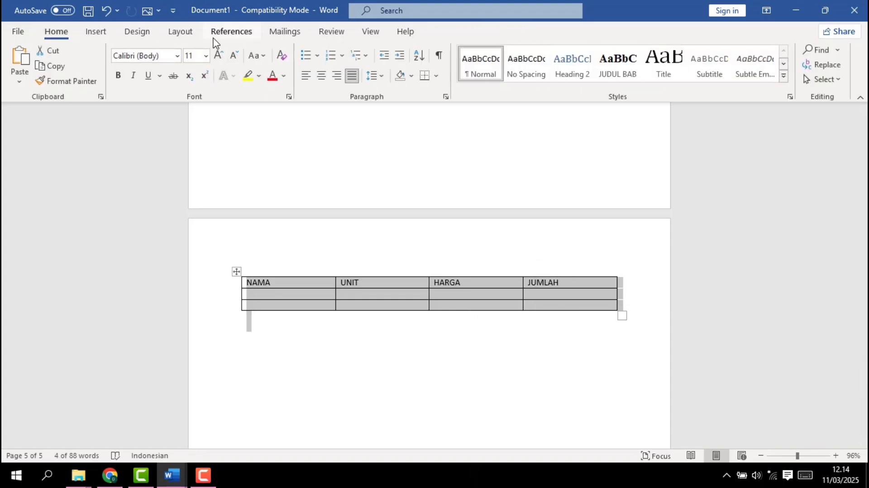
{"action": "left_click", "coordinate": [321, 75]}
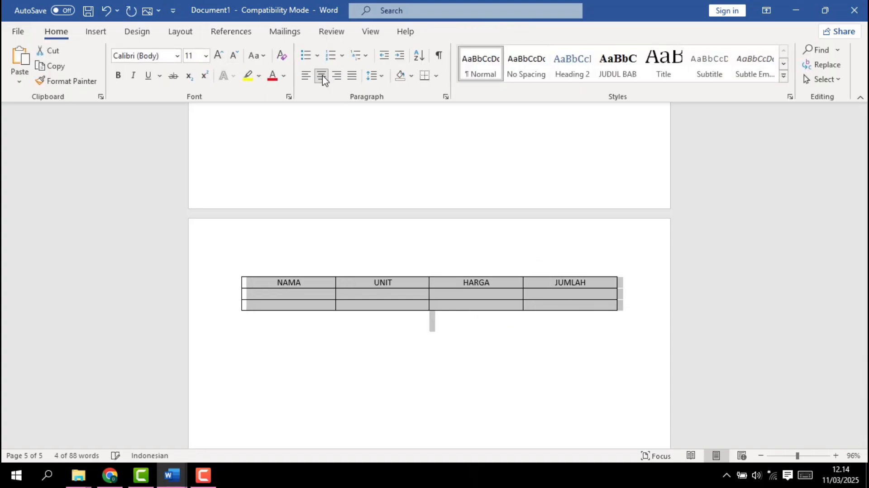
{"action": "left_click", "coordinate": [328, 254]}
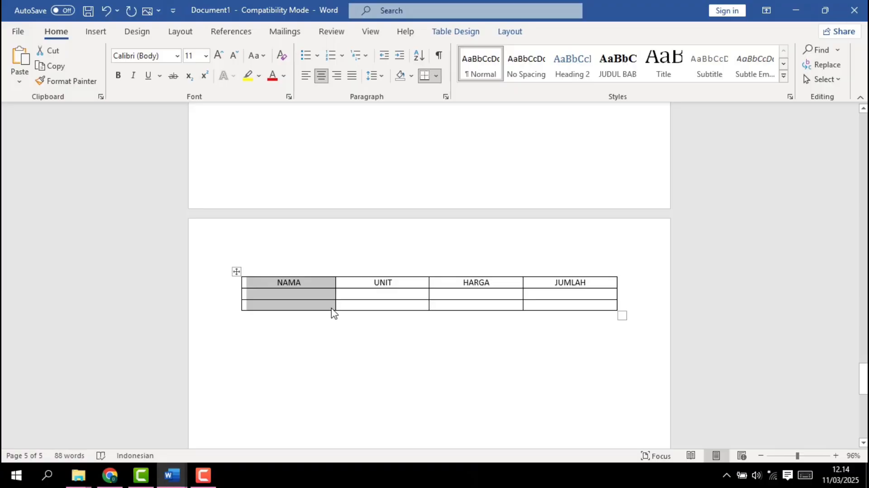
Save the whole table to the Quick Tables gallery under the name CONTOH TABEL
{"action": "left_click_drag", "start_coordinate": [332, 309], "coordinate": [236, 271]}
{"action": "left_click", "coordinate": [236, 271]}
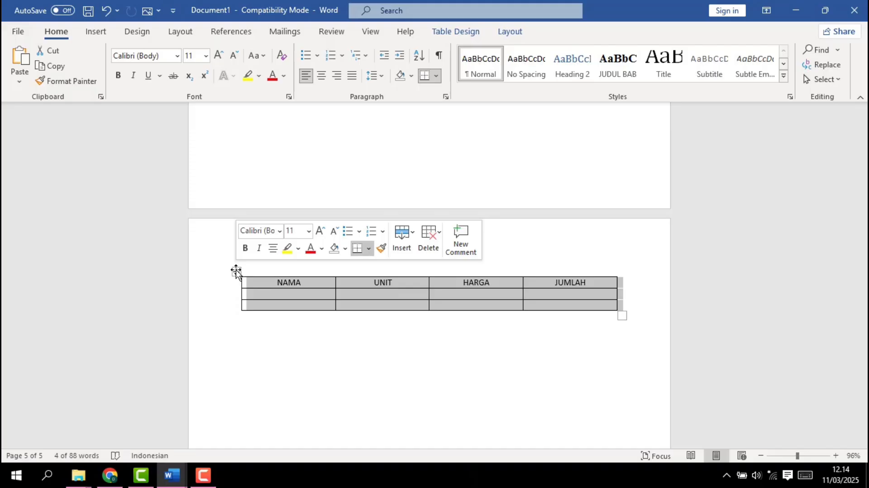
{"action": "left_click", "coordinate": [103, 32]}
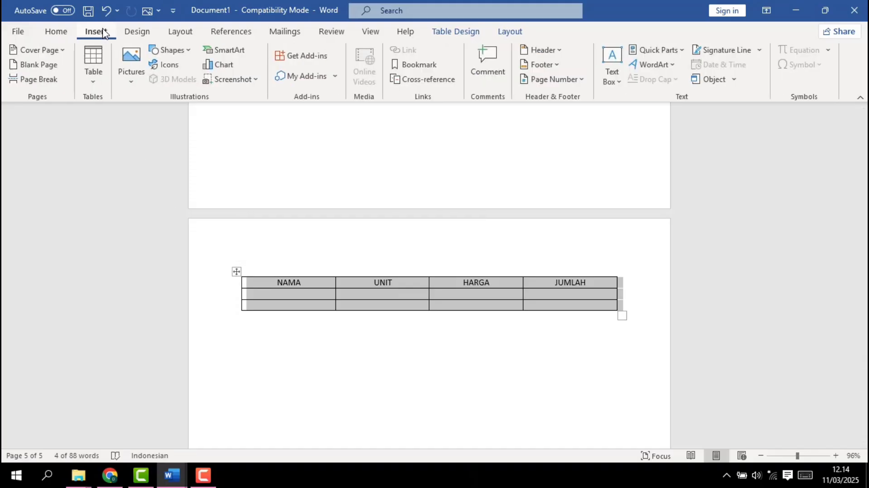
{"action": "left_click", "coordinate": [93, 75]}
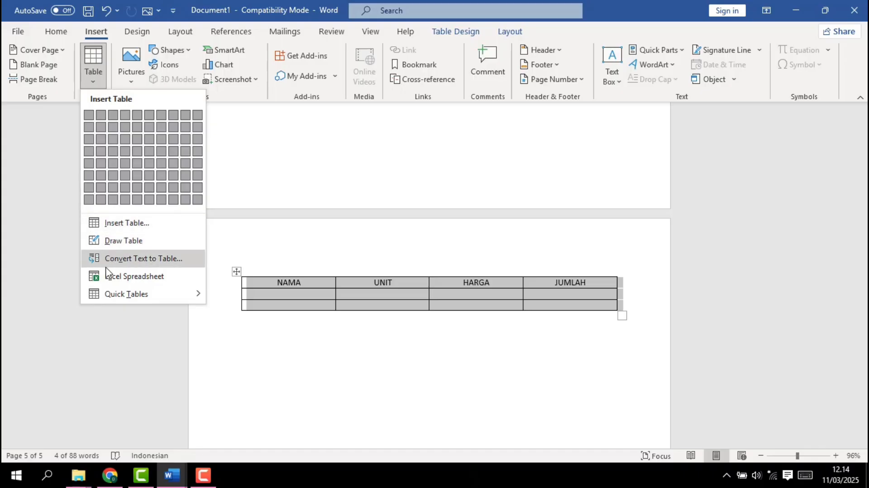
{"action": "mouse_move", "coordinate": [127, 296]}
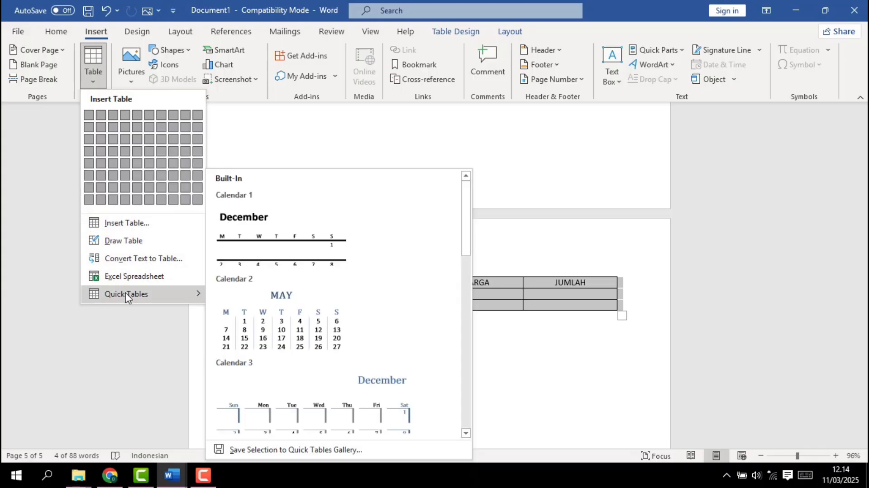
{"action": "left_click", "coordinate": [266, 451]}
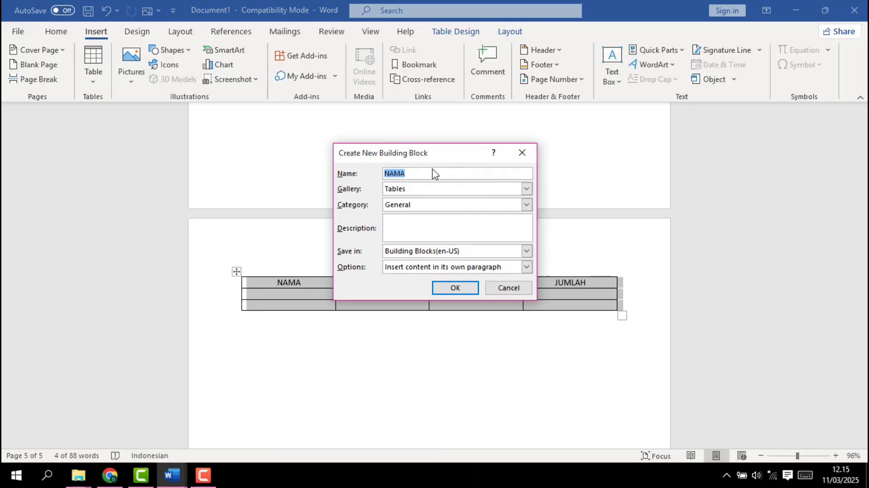
{"action": "left_click", "coordinate": [423, 171]}
{"action": "key", "text": "BackSpace"}
{"action": "key", "text": "BackSpace"}
{"action": "key", "text": "BackSpace"}
{"action": "type", "text": "CONTOH TABEL"}
{"action": "left_click", "coordinate": [456, 289]}
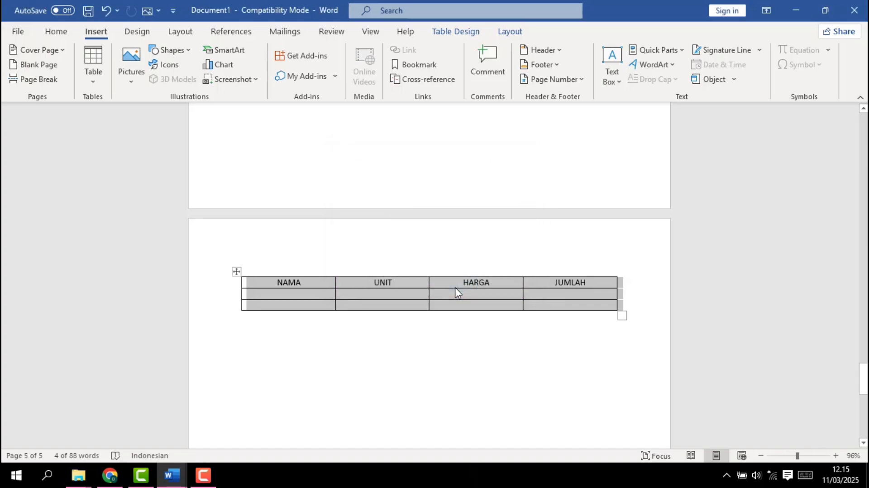
Delete the entire NAMA, UNIT, HARGA and JUMLAH table from the last page
{"action": "left_click", "coordinate": [345, 318]}
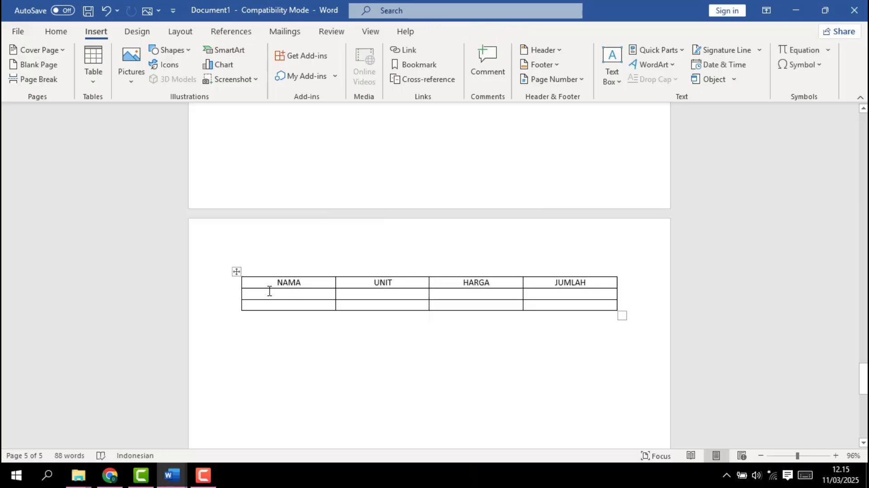
{"action": "left_click", "coordinate": [237, 272]}
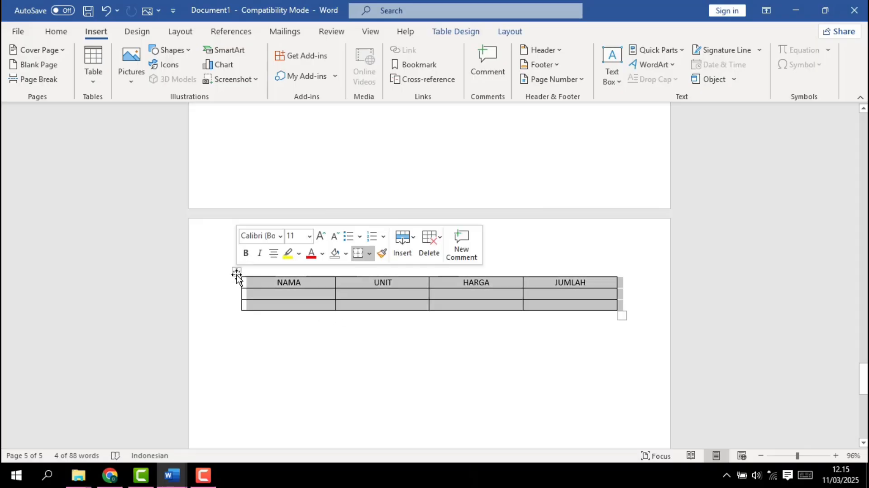
{"action": "key", "text": "BackSpace"}
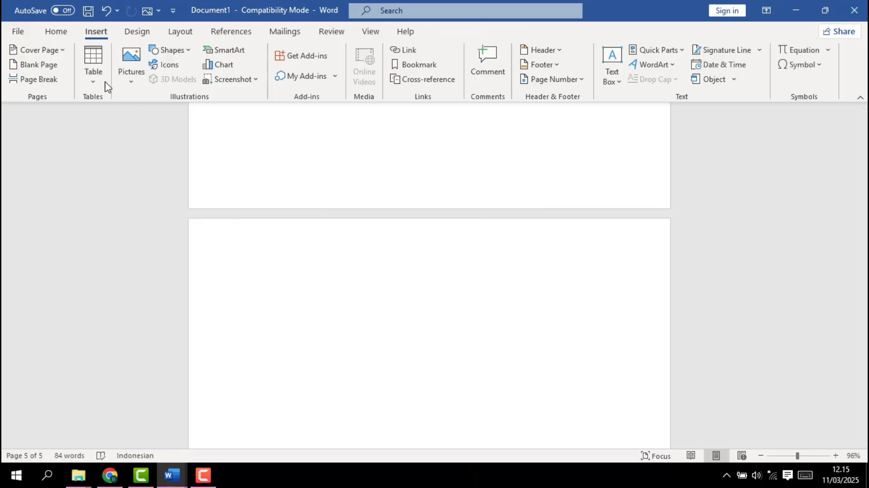
Insert the saved CONTOH TABEL quick table on the empty last page and look it over
{"action": "left_click", "coordinate": [95, 84]}
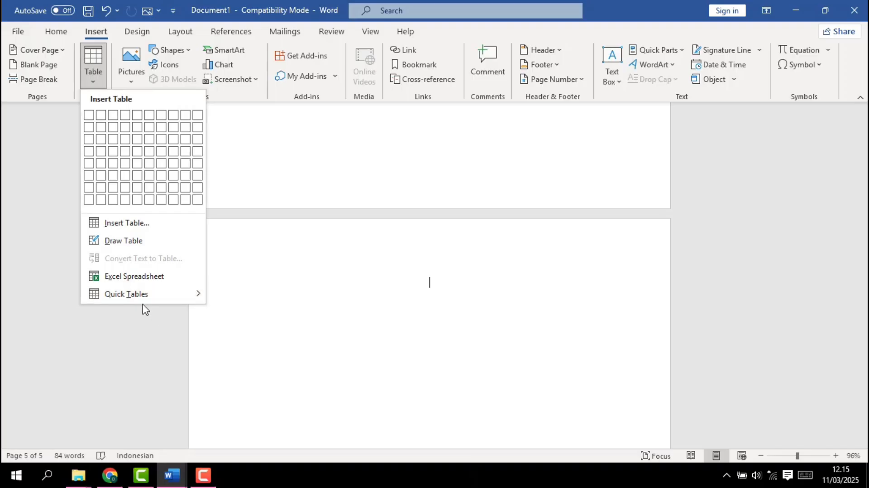
{"action": "mouse_move", "coordinate": [137, 302]}
{"action": "scroll", "coordinate": [246, 335], "scroll_direction": "down", "scroll_amount": 10}
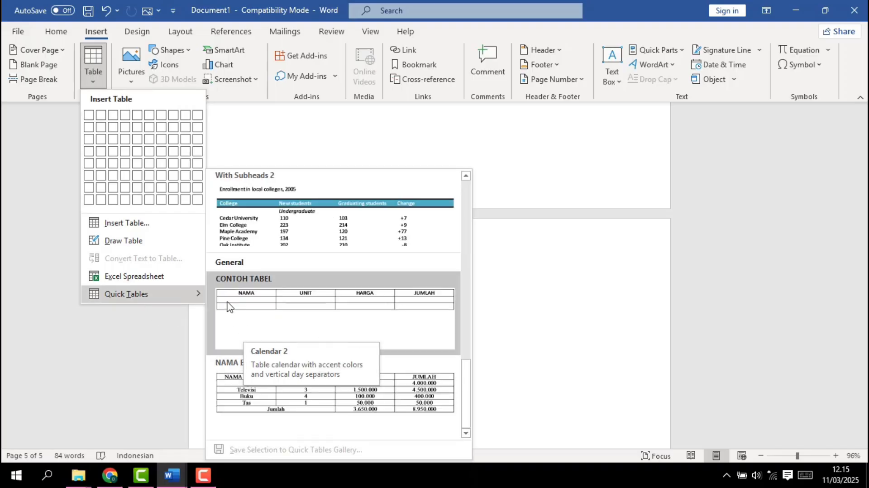
{"action": "left_click", "coordinate": [285, 317]}
{"action": "scroll", "coordinate": [340, 355], "scroll_direction": "down", "scroll_amount": 4}
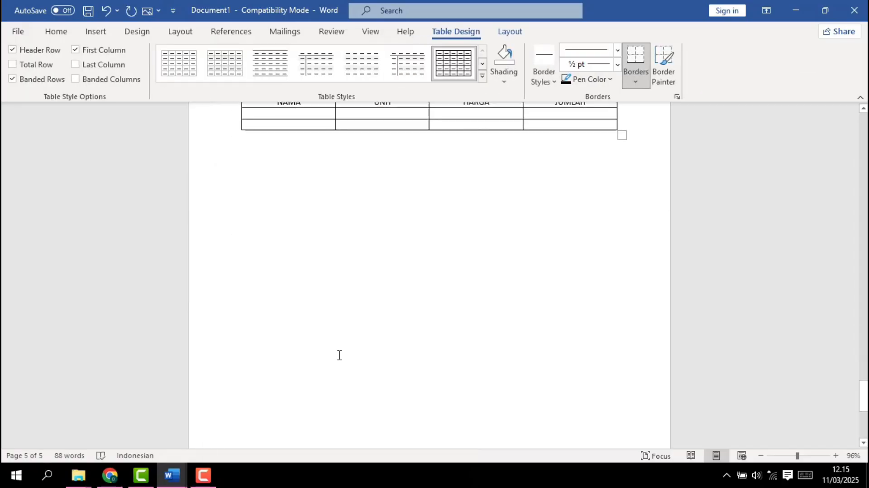
{"action": "scroll", "coordinate": [337, 356], "scroll_direction": "up", "scroll_amount": 5}
{"action": "scroll", "coordinate": [338, 357], "scroll_direction": "up", "scroll_amount": 5}
{"action": "scroll", "coordinate": [339, 355], "scroll_direction": "down", "scroll_amount": 6}
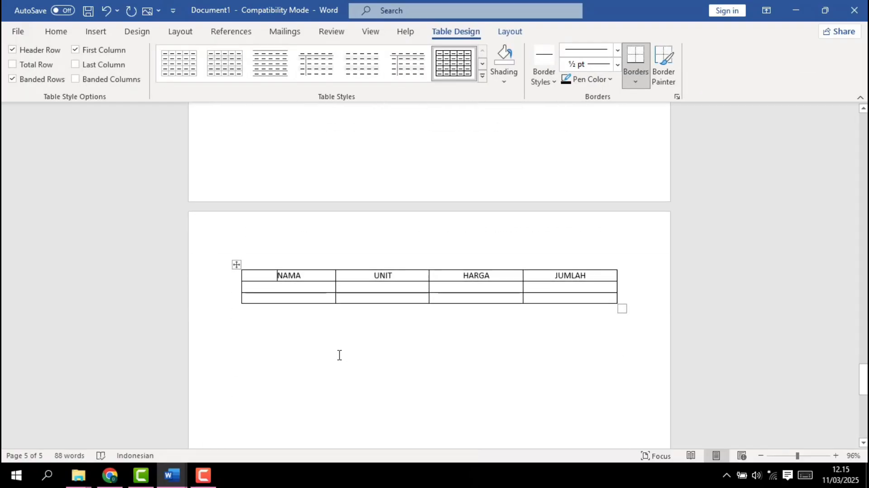
{"action": "left_click", "coordinate": [203, 475]}
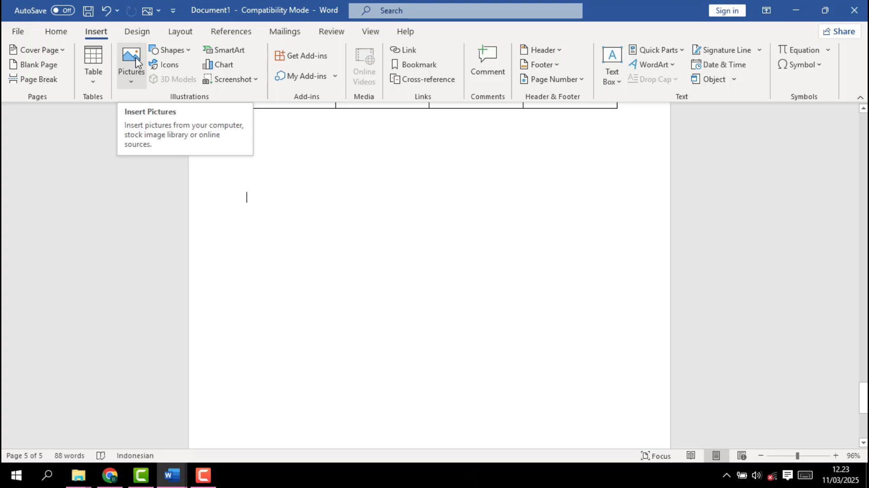
Insert the picture 2020824_tanda_obat from this device's Pictures folder below the table and place the cursor under it
{"action": "left_click", "coordinate": [129, 77]}
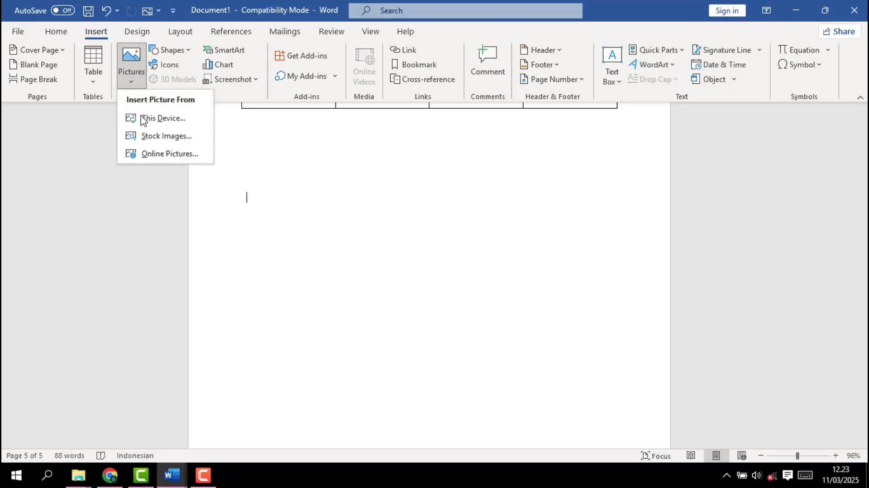
{"action": "left_click", "coordinate": [143, 119]}
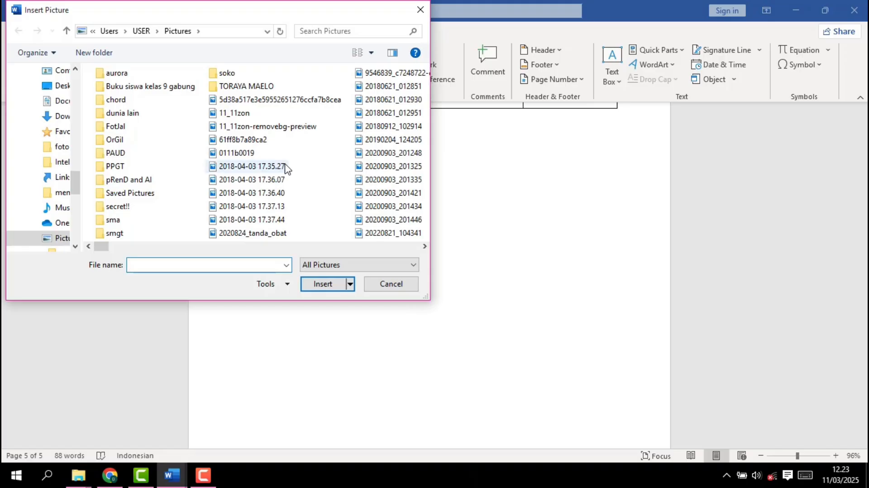
{"action": "double_click", "coordinate": [270, 234]}
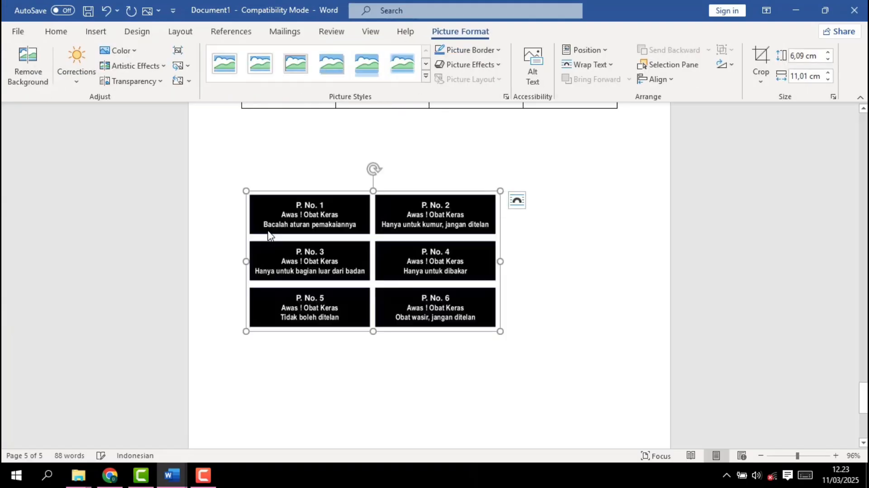
{"action": "left_click", "coordinate": [535, 328]}
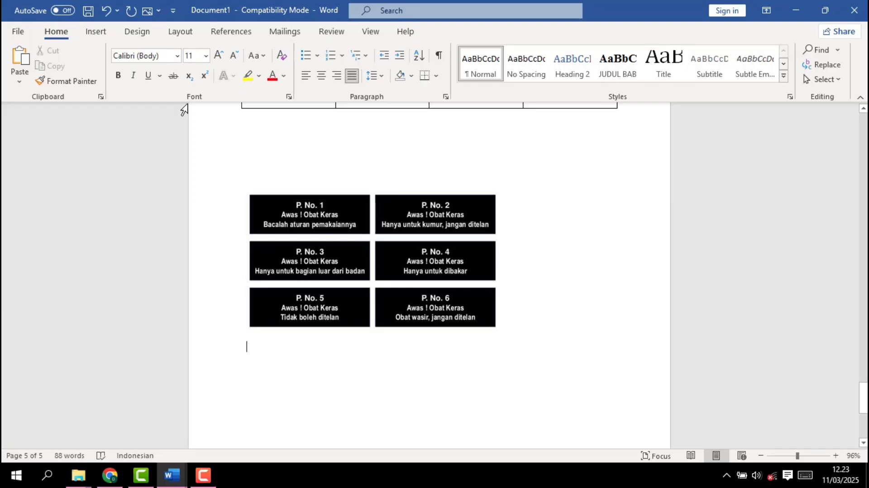
Draw a triangle about 3.6 cm wide and 2.5 cm high below the picture and apply the solid blue shape style
{"action": "left_click", "coordinate": [96, 31]}
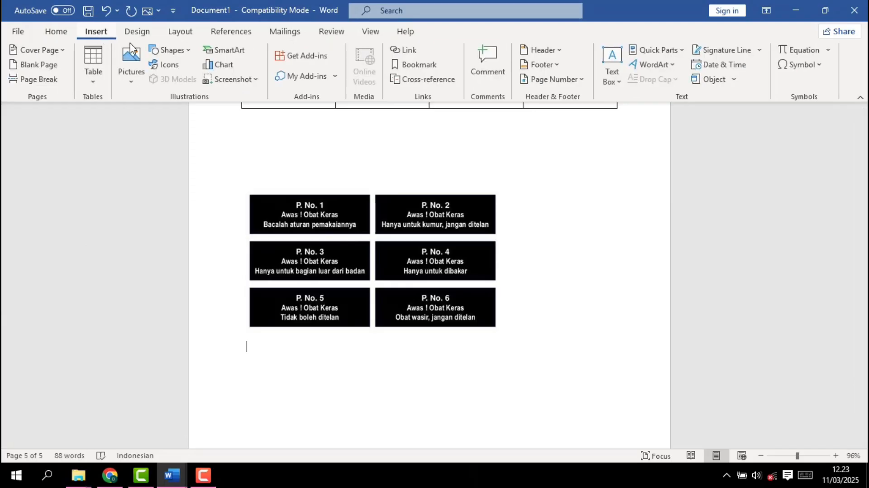
{"action": "left_click", "coordinate": [166, 51]}
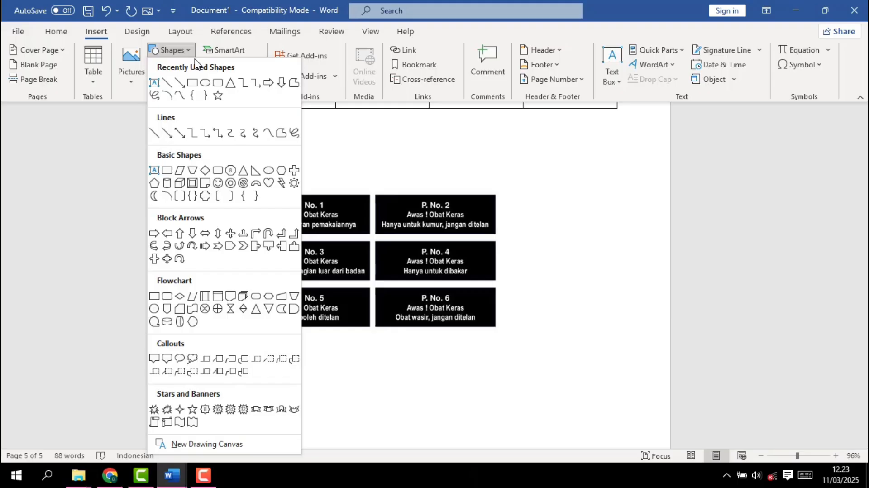
{"action": "left_click", "coordinate": [219, 83]}
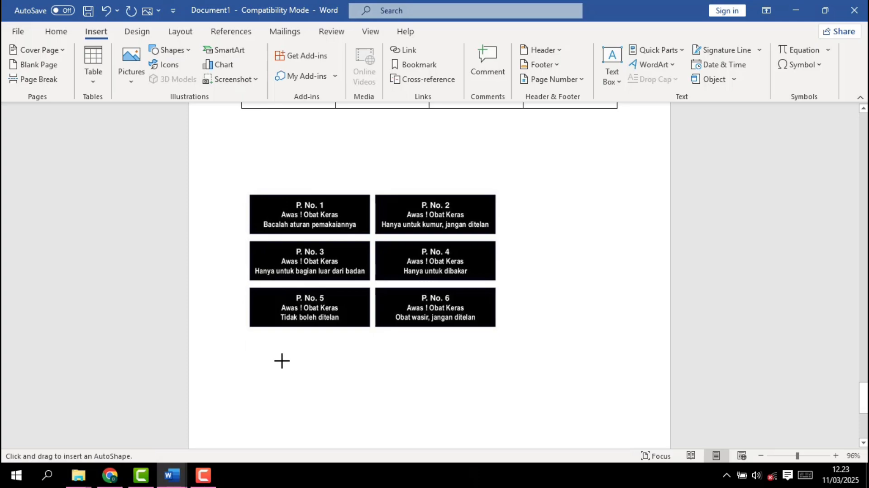
{"action": "left_click_drag", "start_coordinate": [281, 360], "coordinate": [365, 419]}
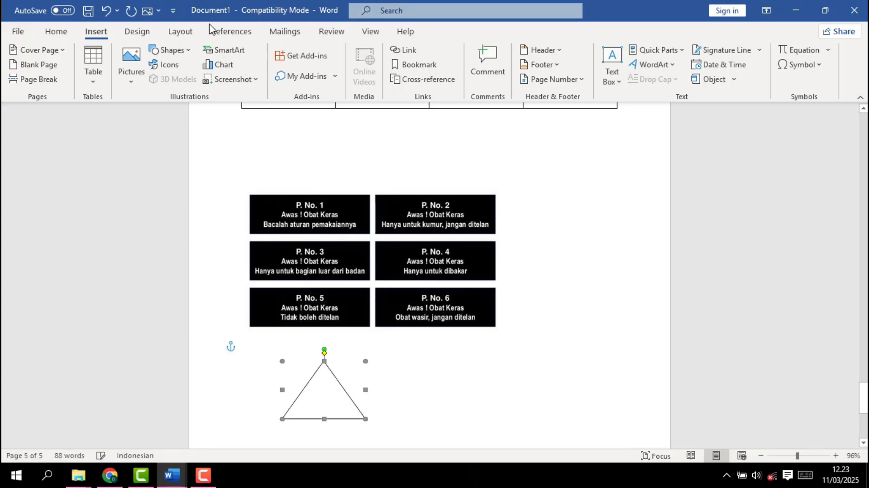
{"action": "left_click", "coordinate": [184, 64]}
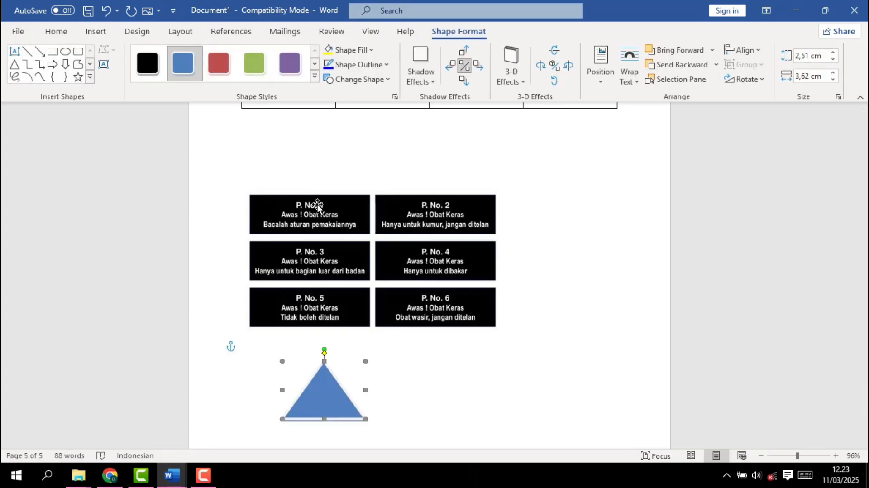
{"action": "left_click", "coordinate": [75, 53]}
{"action": "left_click", "coordinate": [78, 55]}
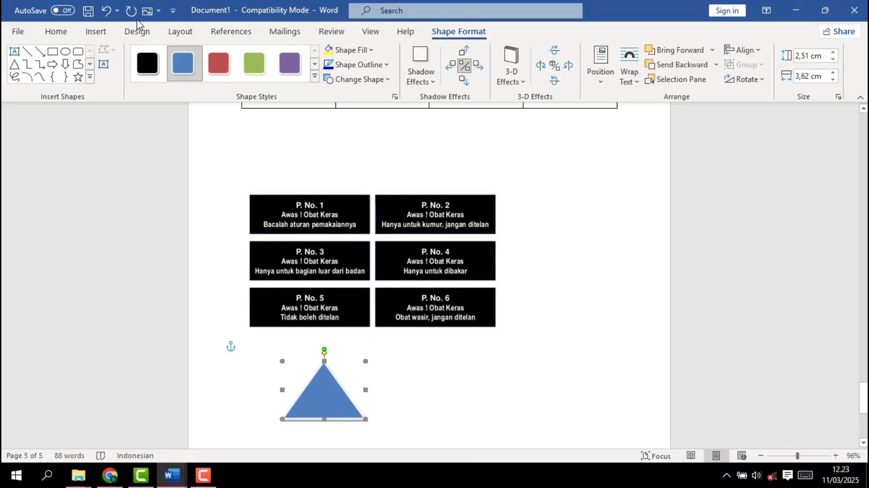
{"action": "left_click", "coordinate": [65, 54]}
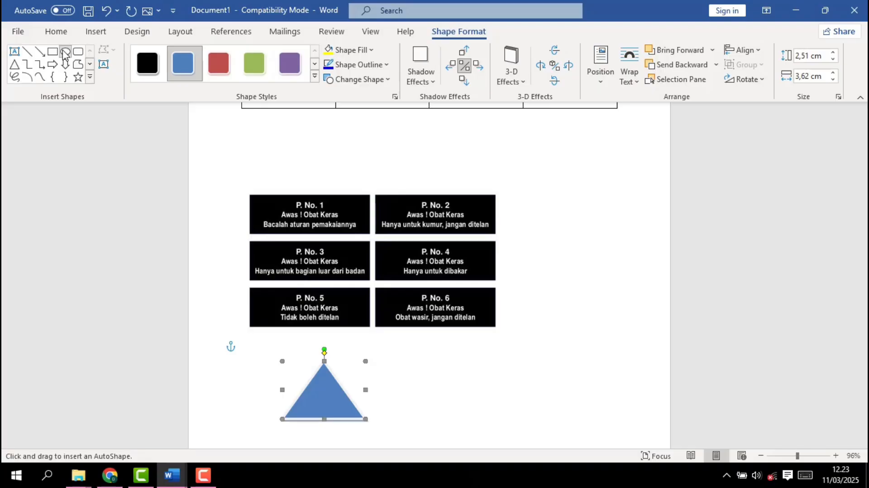
{"action": "left_click", "coordinate": [65, 53]}
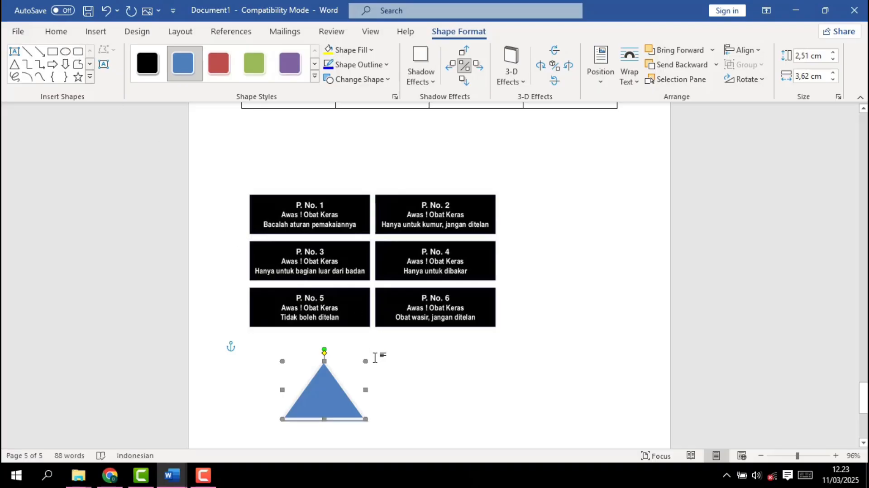
{"action": "left_click_drag", "start_coordinate": [395, 371], "coordinate": [422, 384]}
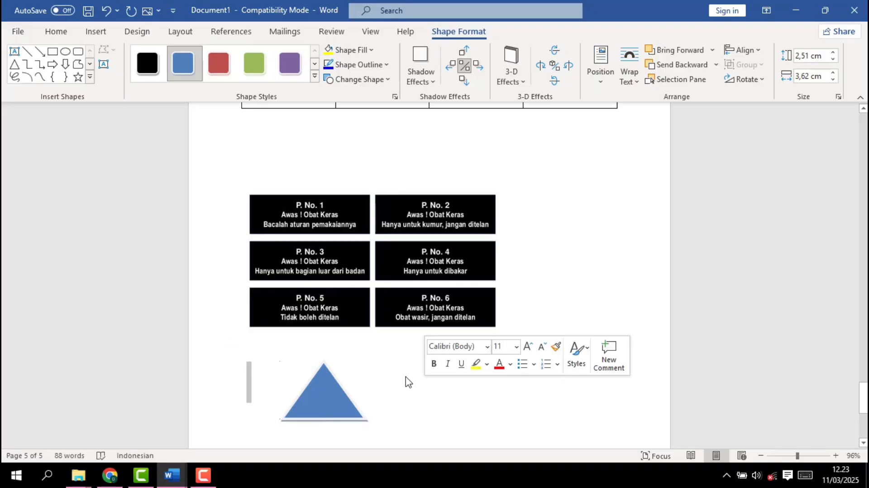
{"action": "left_click", "coordinate": [389, 375]}
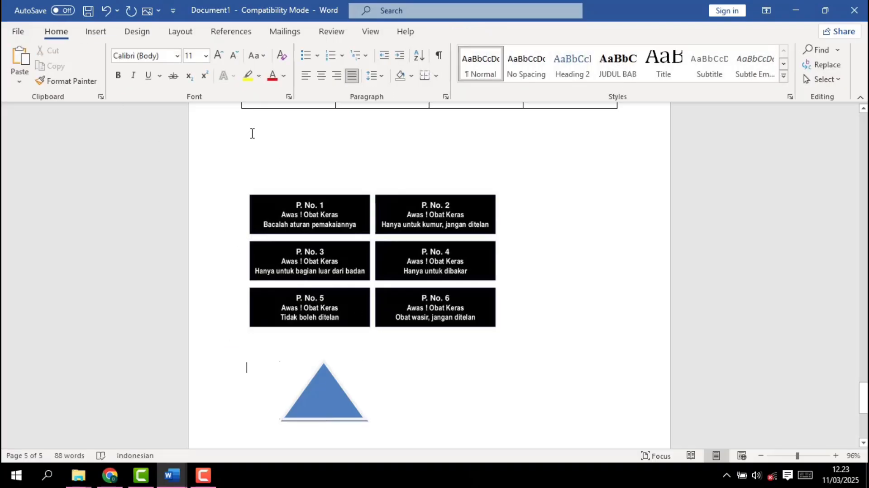
Draw a rounded rectangle about 3.15 cm wide and 2.62 cm high beside the triangle and apply the solid blue shape style
{"action": "left_click", "coordinate": [102, 31]}
{"action": "left_click", "coordinate": [166, 51]}
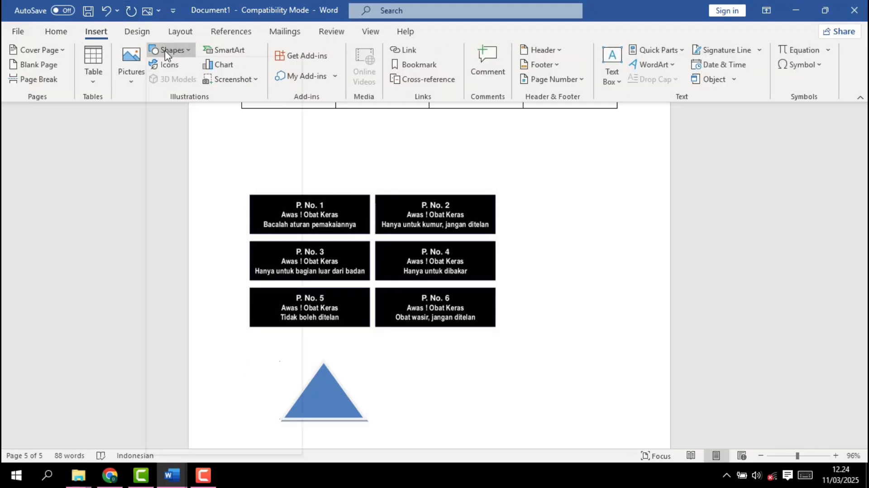
{"action": "left_click", "coordinate": [222, 83]}
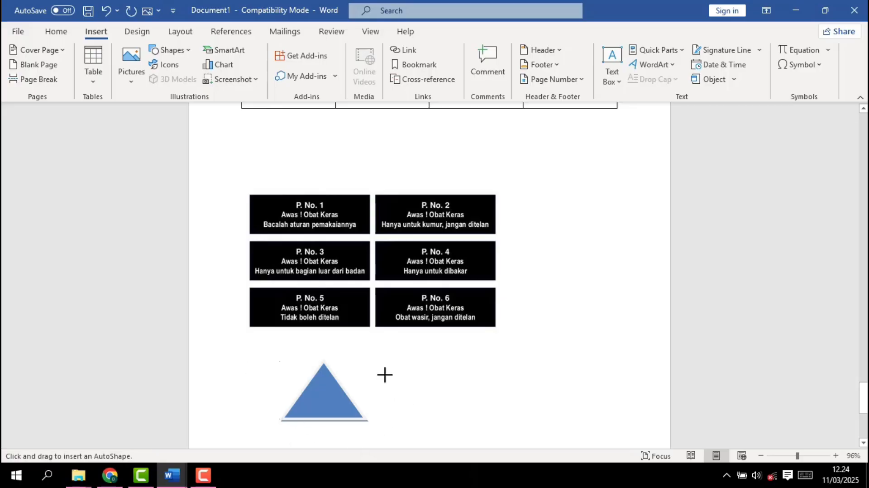
{"action": "left_click_drag", "start_coordinate": [387, 373], "coordinate": [460, 432]}
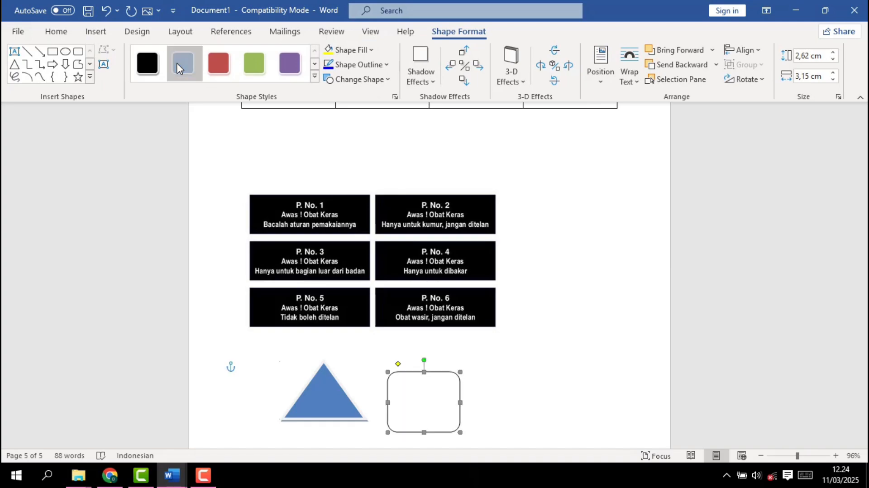
{"action": "left_click", "coordinate": [179, 68]}
Arrange the two blue shapes like a house, with the rounded rectangle directly under the triangle
{"action": "left_click_drag", "start_coordinate": [419, 409], "coordinate": [521, 401]}
{"action": "left_click_drag", "start_coordinate": [318, 400], "coordinate": [384, 401]}
{"action": "left_click_drag", "start_coordinate": [536, 411], "coordinate": [571, 420]}
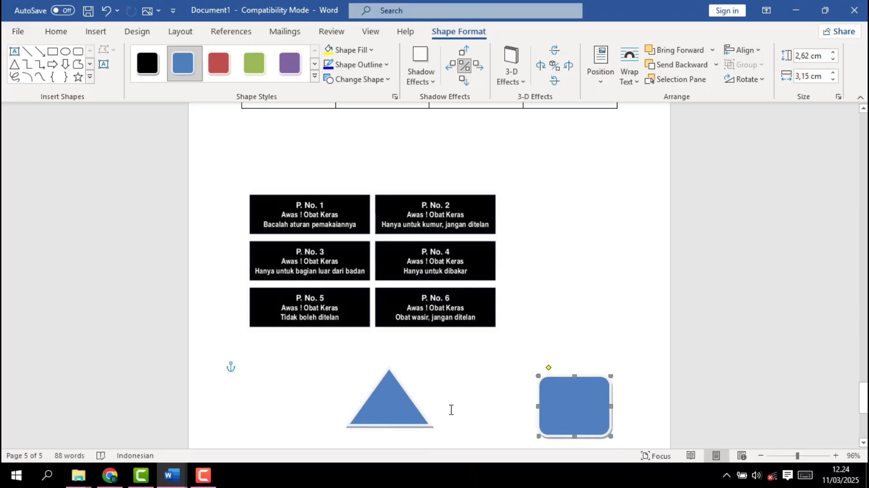
{"action": "scroll", "coordinate": [450, 411], "scroll_direction": "down", "scroll_amount": 3}
{"action": "left_click_drag", "start_coordinate": [572, 322], "coordinate": [393, 373]}
{"action": "left_click_drag", "start_coordinate": [393, 373], "coordinate": [392, 373]}
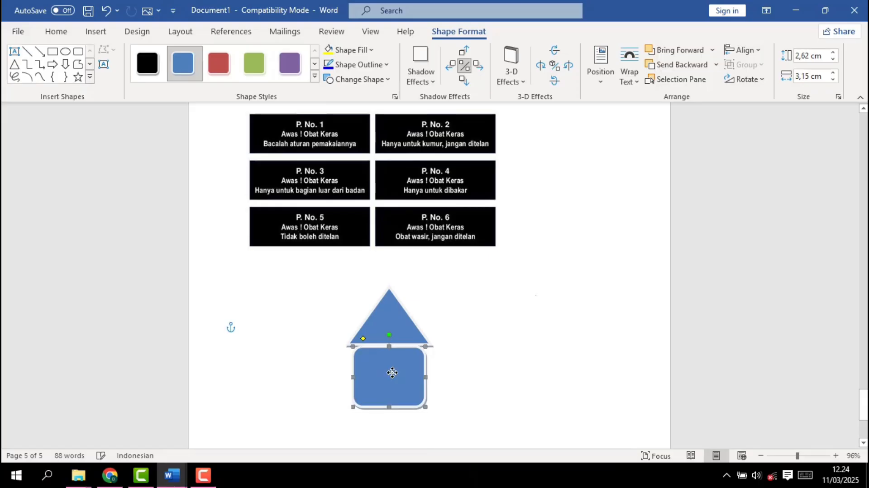
{"action": "left_click", "coordinate": [377, 325]}
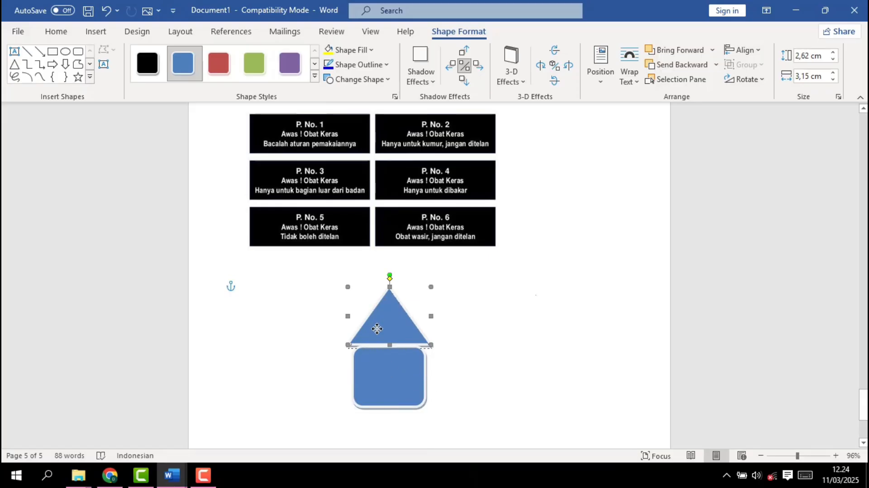
{"action": "left_click_drag", "start_coordinate": [377, 326], "coordinate": [377, 326]}
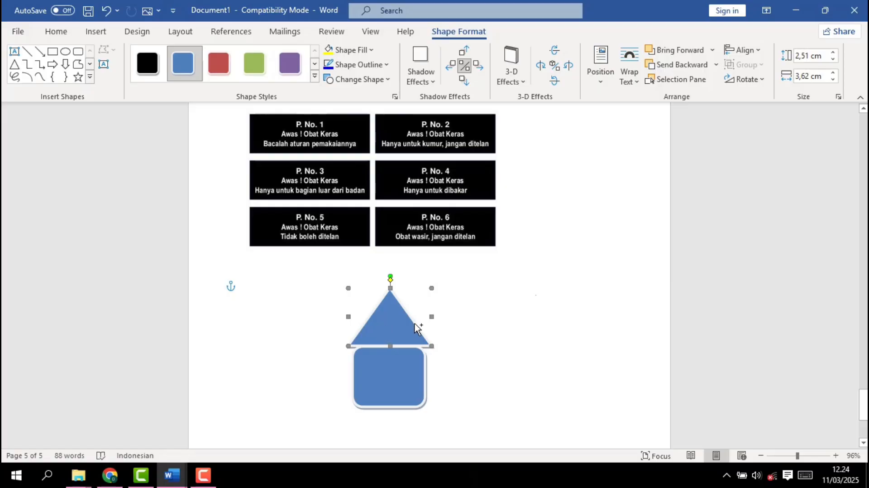
Group the triangle with the rounded rectangle and move the group to the left margin below the picture
{"action": "left_click", "coordinate": [373, 364], "text": "shift"}
{"action": "right_click", "coordinate": [373, 364]}
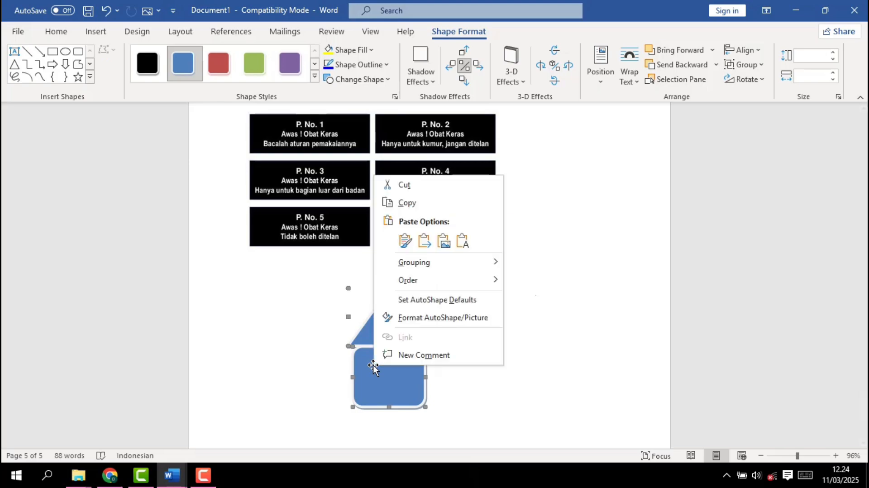
{"action": "mouse_move", "coordinate": [402, 265]}
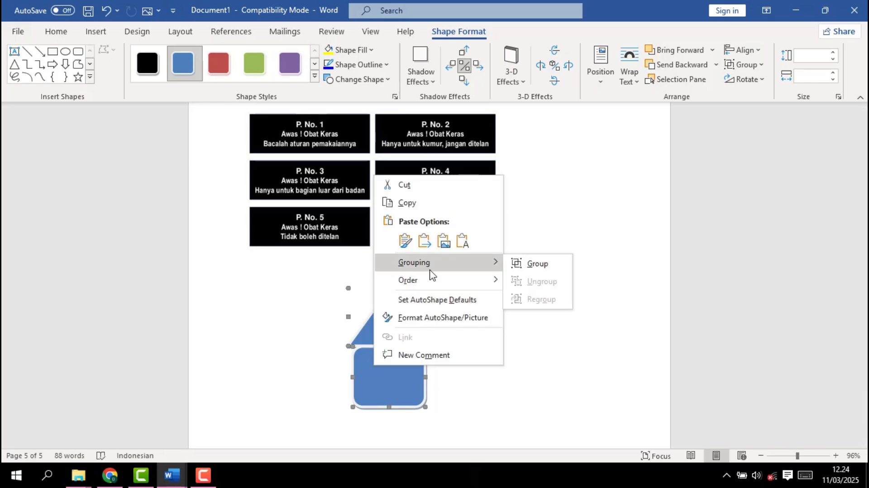
{"action": "left_click", "coordinate": [538, 264]}
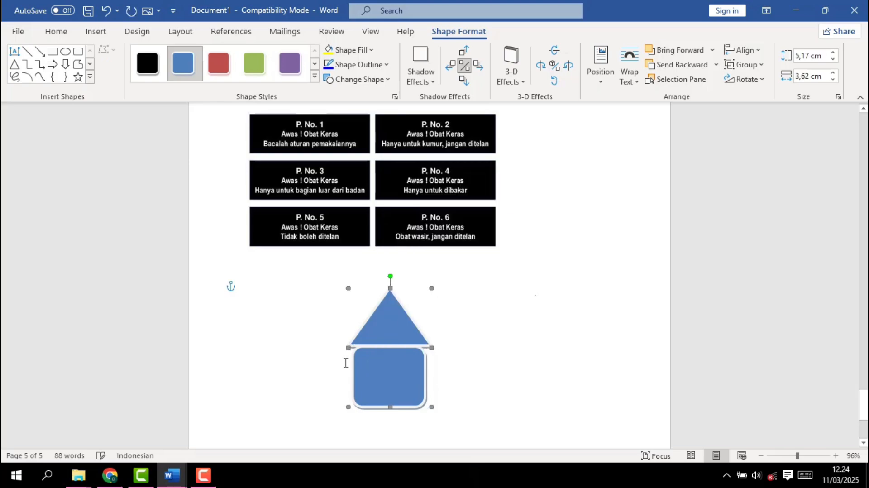
{"action": "left_click_drag", "start_coordinate": [402, 373], "coordinate": [270, 377]}
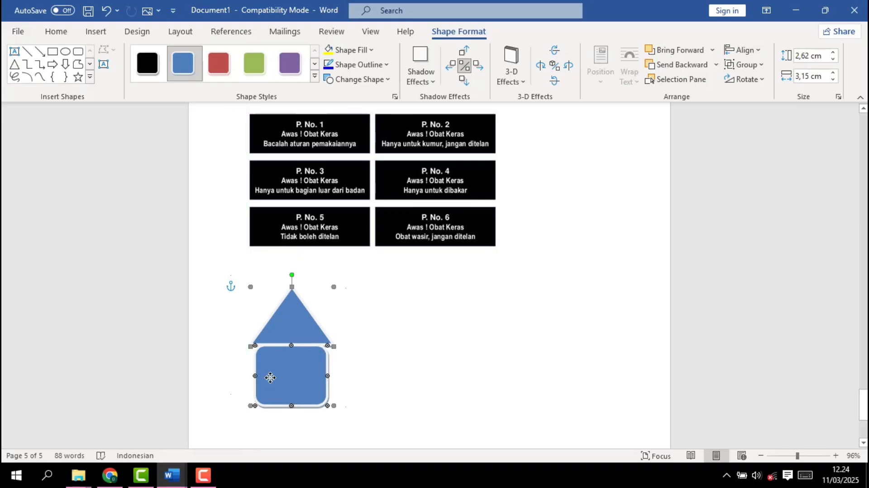
Try to insert an icon, cancel it, and put the cursor in the blank area beside the grouped shapes
{"action": "left_click", "coordinate": [100, 35]}
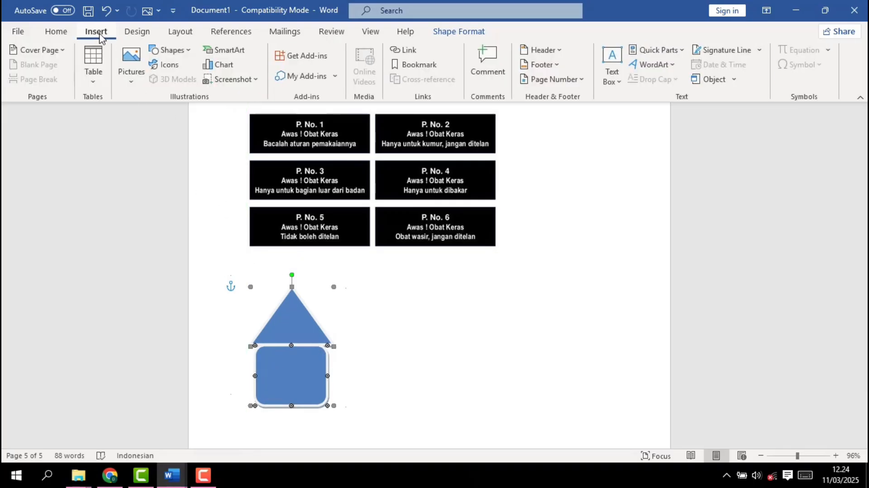
{"action": "left_click", "coordinate": [165, 67]}
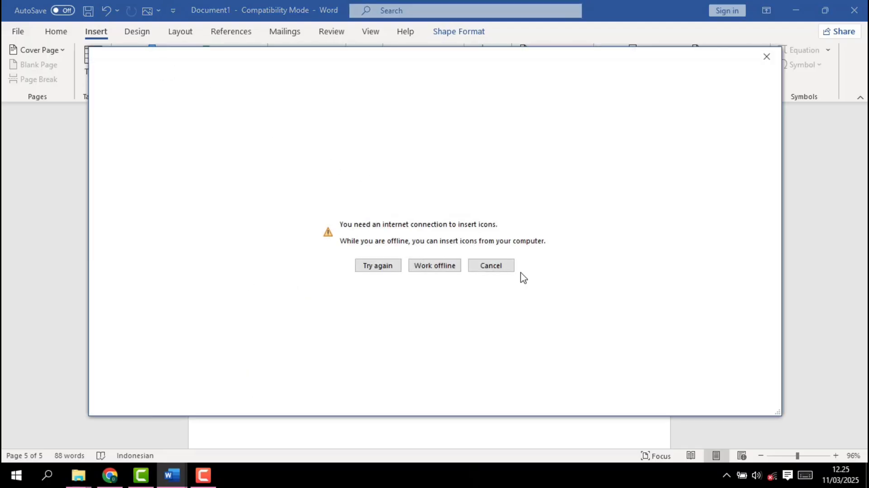
{"action": "left_click", "coordinate": [503, 271]}
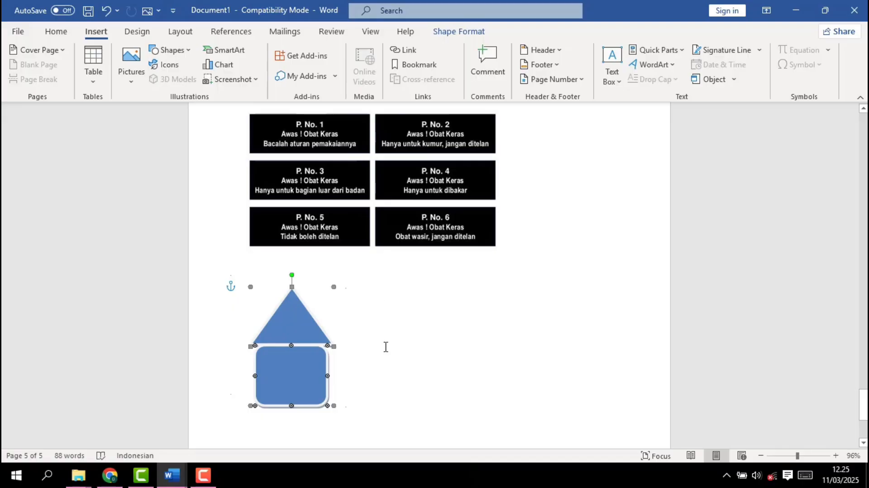
{"action": "scroll", "coordinate": [384, 347], "scroll_direction": "down", "scroll_amount": 2}
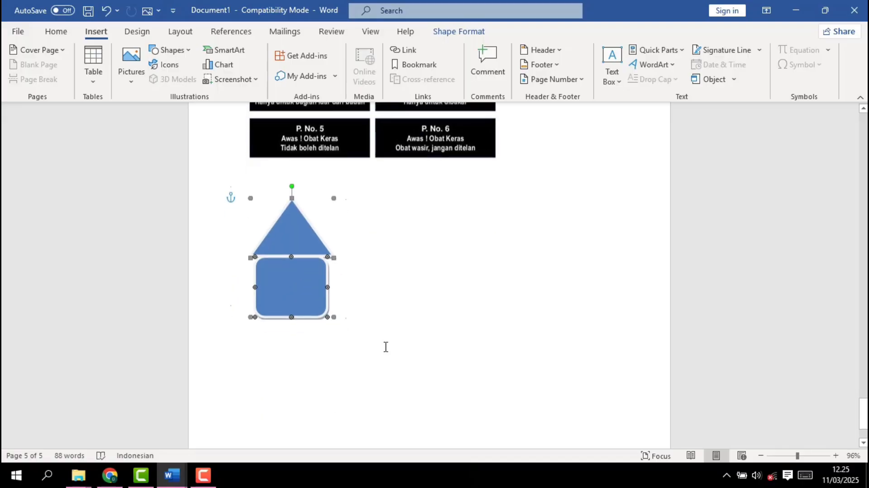
{"action": "left_click", "coordinate": [388, 281]}
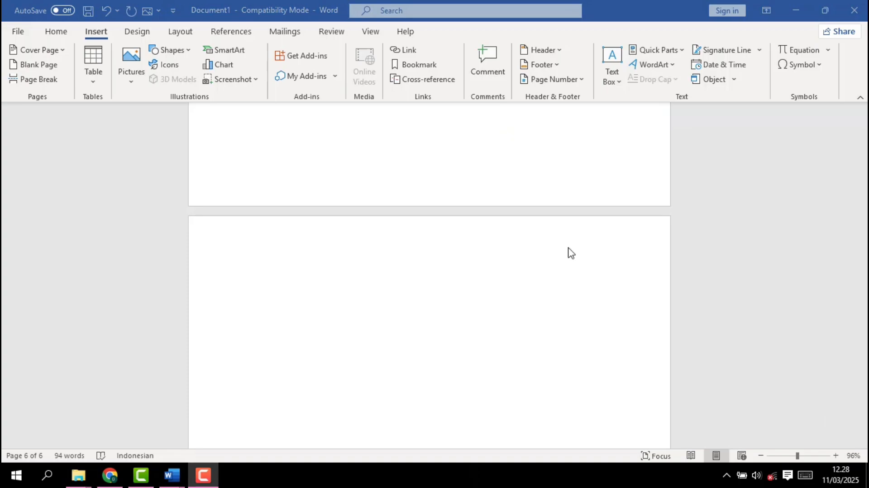
Insert an Organization Chart SmartArt graphic from the Hierarchy category above the DIREKTUR list
{"action": "left_click", "coordinate": [232, 51]}
{"action": "left_click", "coordinate": [233, 53]}
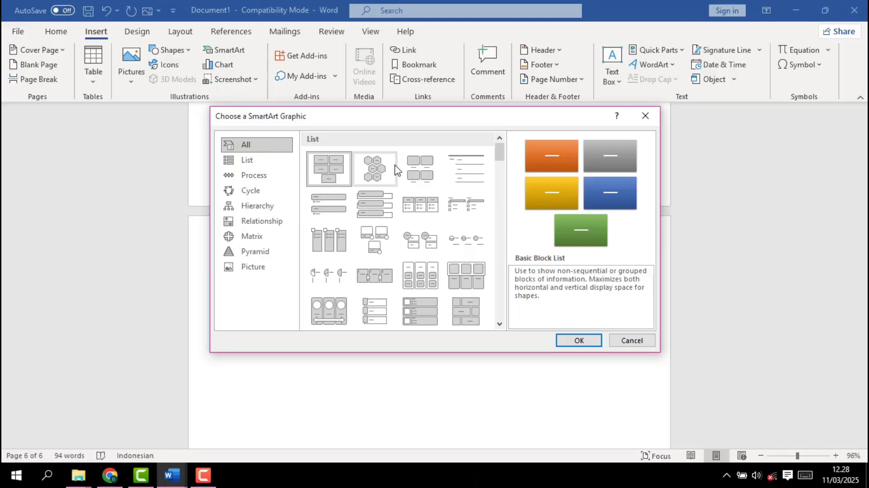
{"action": "left_click", "coordinate": [267, 206]}
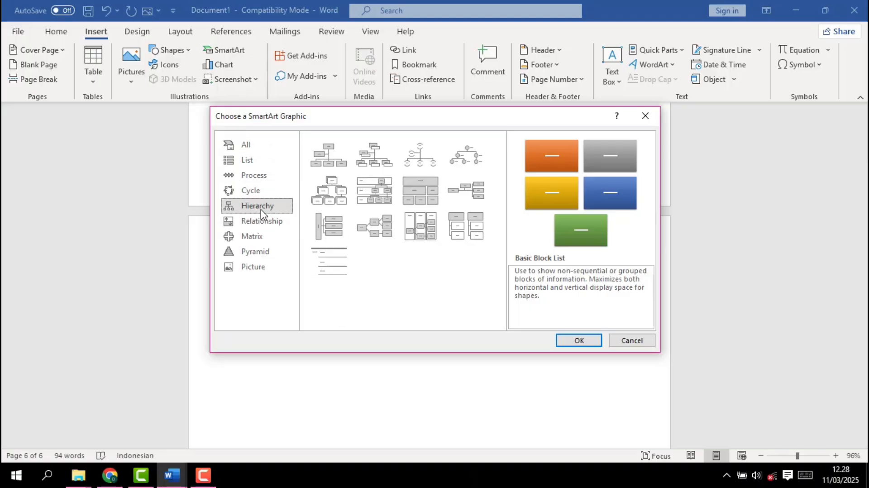
{"action": "left_click", "coordinate": [329, 165]}
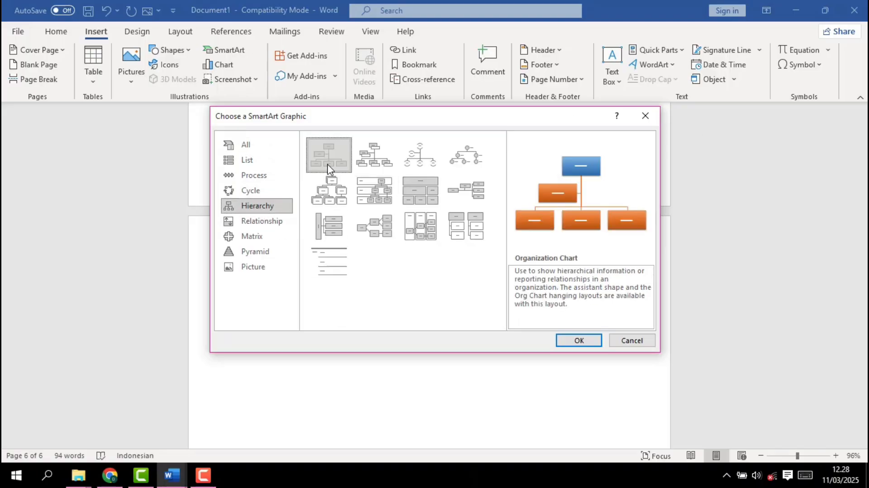
{"action": "left_click", "coordinate": [573, 345]}
Delete the surplus blank lines above DIREKTUR to bring the list up close to the organization chart
{"action": "scroll", "coordinate": [570, 348], "scroll_direction": "down", "scroll_amount": 6}
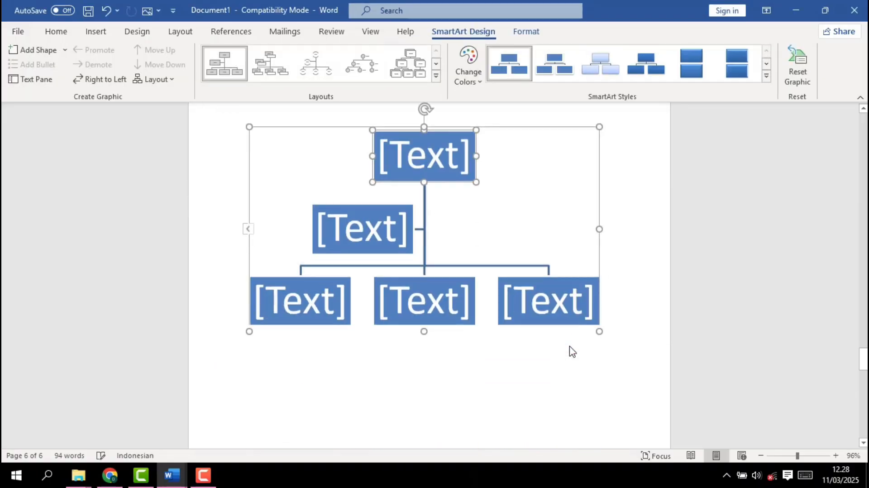
{"action": "scroll", "coordinate": [570, 347], "scroll_direction": "up", "scroll_amount": 1}
{"action": "scroll", "coordinate": [570, 347], "scroll_direction": "up", "scroll_amount": 1}
{"action": "scroll", "coordinate": [571, 346], "scroll_direction": "down", "scroll_amount": 4}
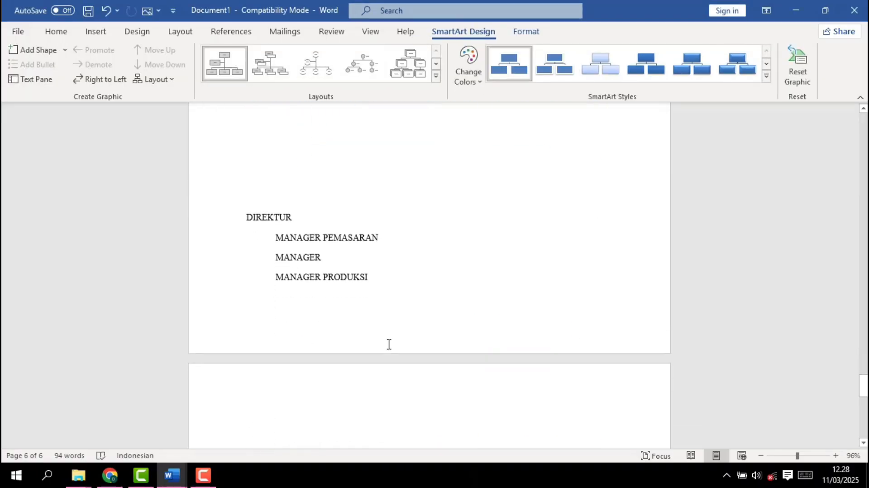
{"action": "left_click", "coordinate": [245, 206]}
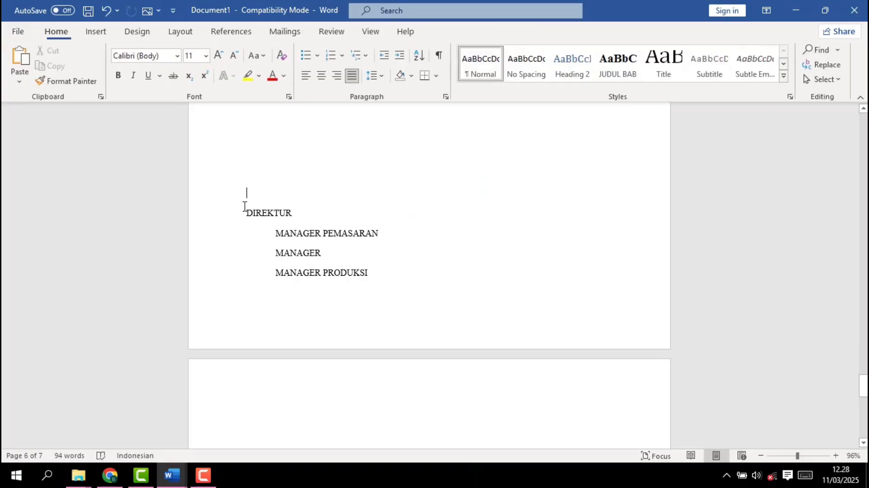
{"action": "key", "text": "BackSpace"}
{"action": "key", "text": "BackSpace"}
{"action": "key", "text": "BackSpace"}
{"action": "key", "text": "BackSpace"}
{"action": "key", "text": "BackSpace"}
{"action": "key", "text": "BackSpace"}
{"action": "key", "text": "BackSpace"}
{"action": "key", "text": "BackSpace"}
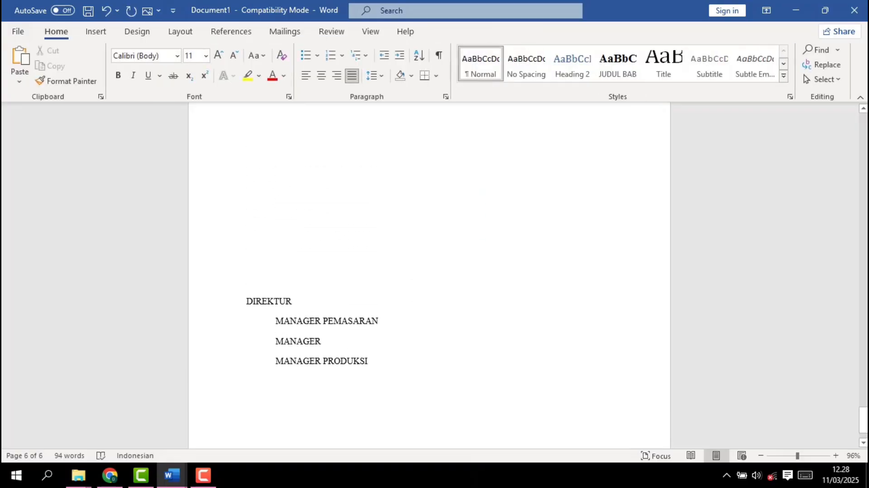
{"action": "key", "text": "BackSpace"}
{"action": "key", "text": "BackSpace"}
{"action": "key", "text": "BackSpace"}
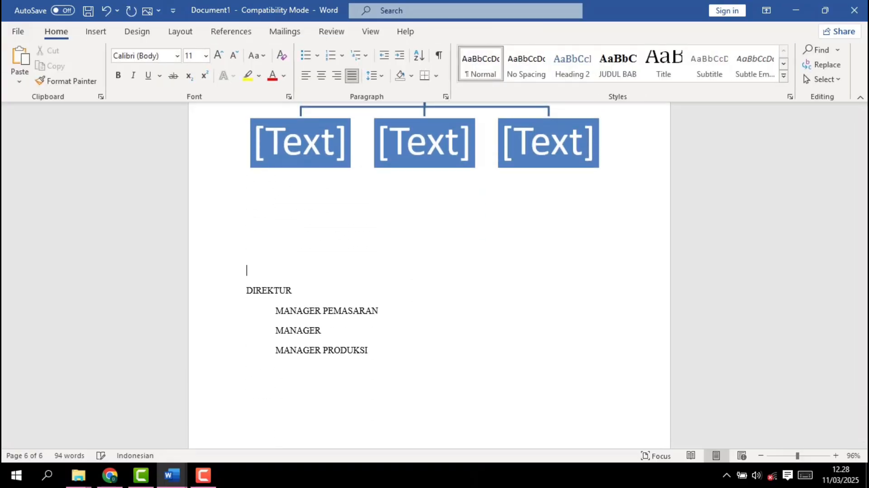
Add the sub-item DIVISI PEMASARAN on a new line indented under MANAGER PEMASARAN
{"action": "scroll", "coordinate": [308, 276], "scroll_direction": "down", "scroll_amount": 3}
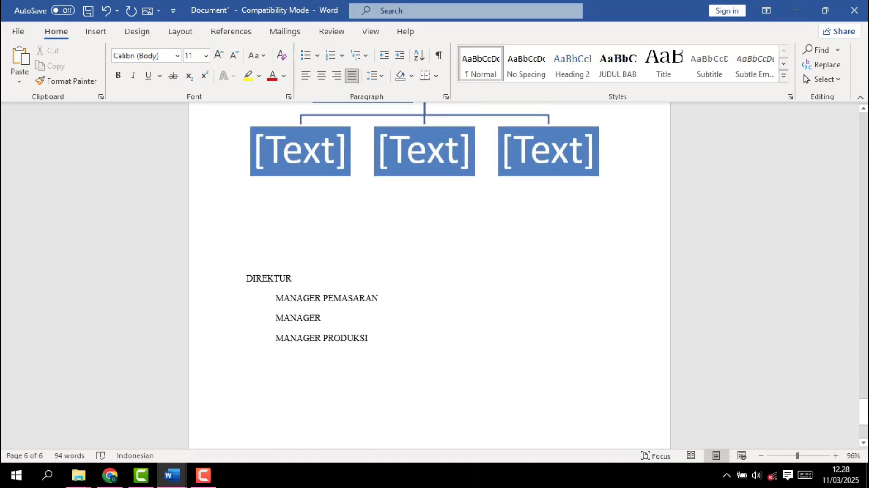
{"action": "scroll", "coordinate": [254, 219], "scroll_direction": "up", "scroll_amount": 3}
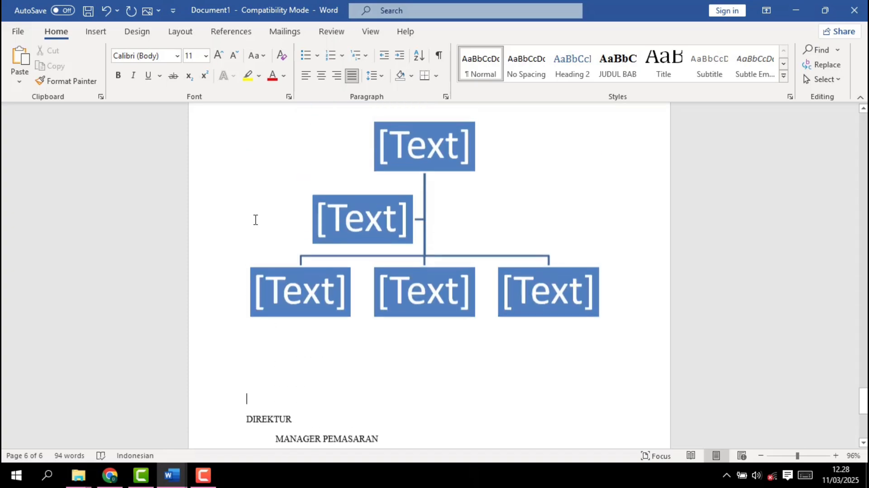
{"action": "scroll", "coordinate": [244, 289], "scroll_direction": "down", "scroll_amount": 2}
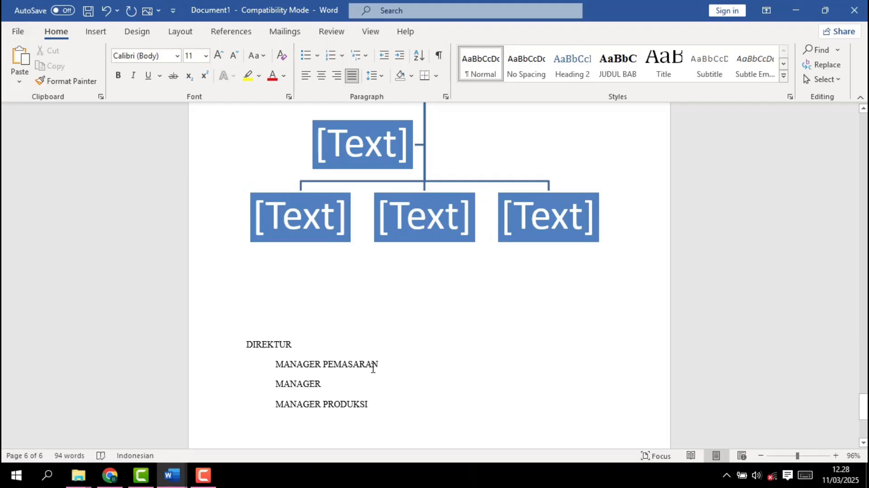
{"action": "left_click", "coordinate": [378, 365]}
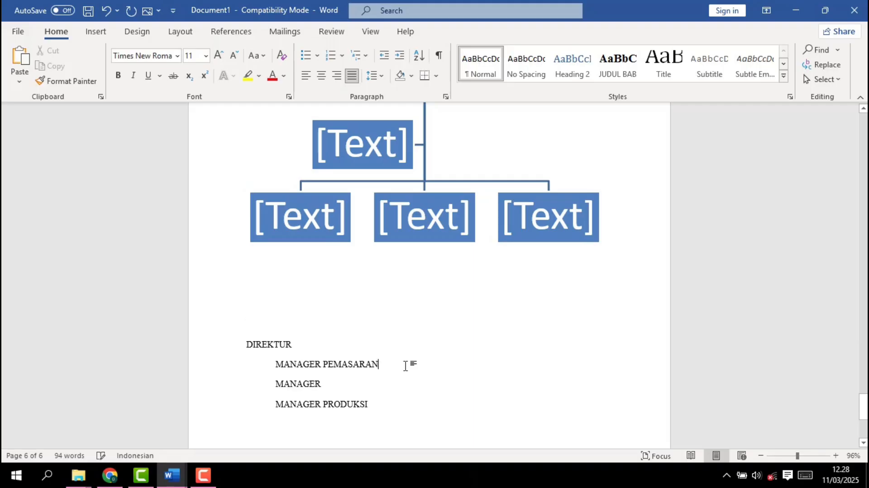
{"action": "key", "text": "Return"}
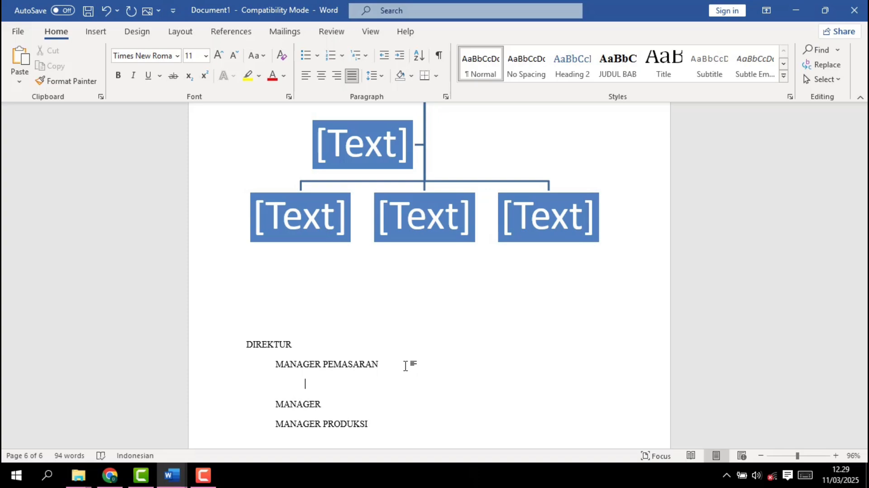
{"action": "type", "text": "DIVISI PEMASARAN"}
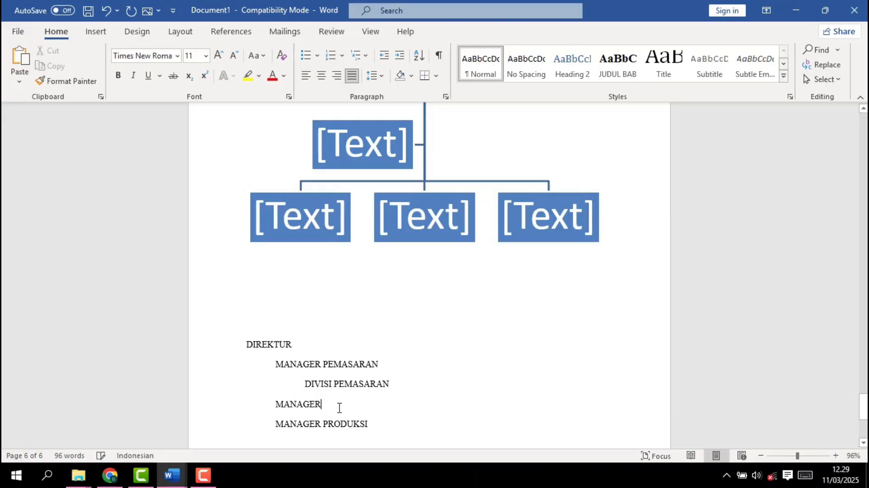
Add the indented sub-items DIVISI under MANAGER and DIVISI PRODUKSI under MANAGER PRODUKSI, each on a new line
{"action": "key", "text": "Return"}
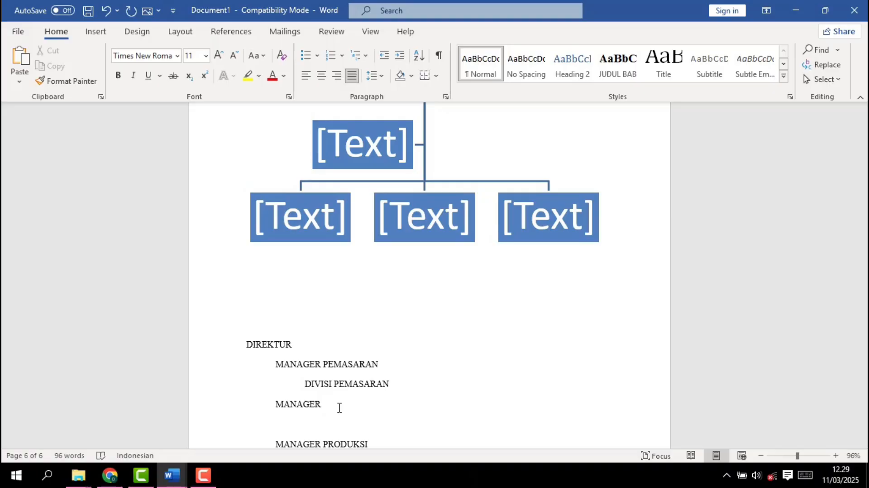
{"action": "type", "text": "DIVISI"}
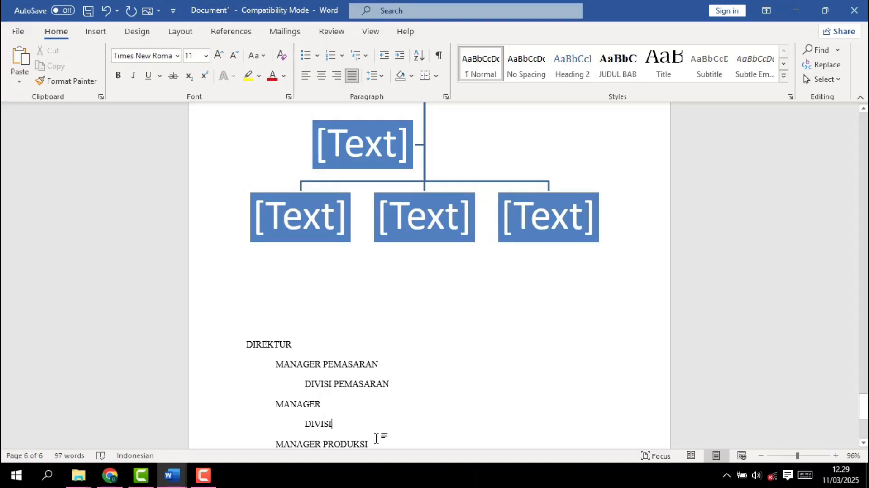
{"action": "scroll", "coordinate": [376, 439], "scroll_direction": "down", "scroll_amount": 3}
{"action": "left_click", "coordinate": [384, 383]}
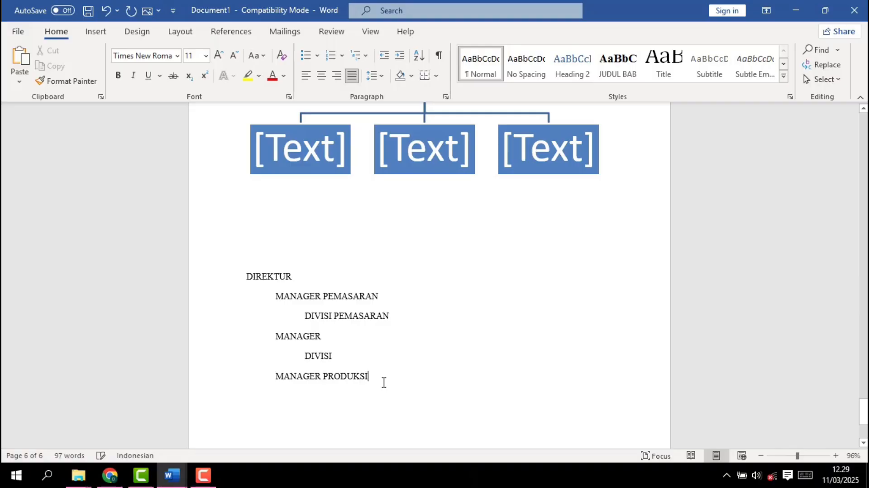
{"action": "key", "text": "Return"}
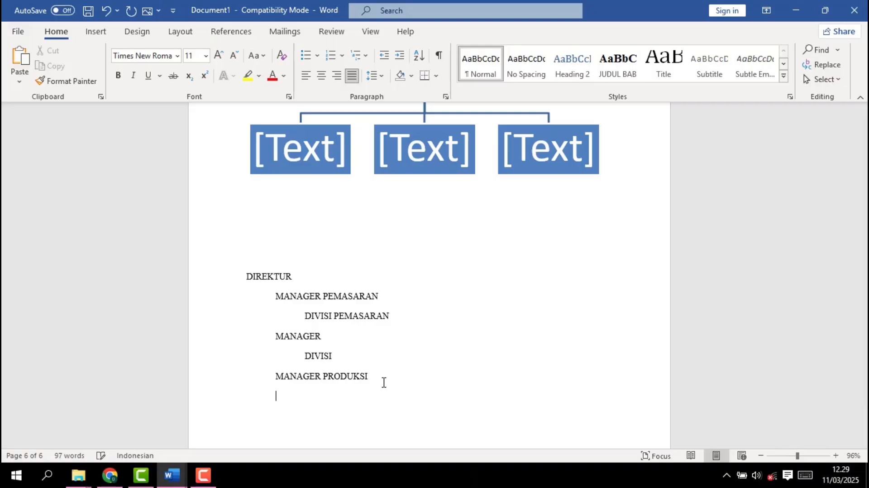
{"action": "type", "text": "DIVISI PRODUK"}
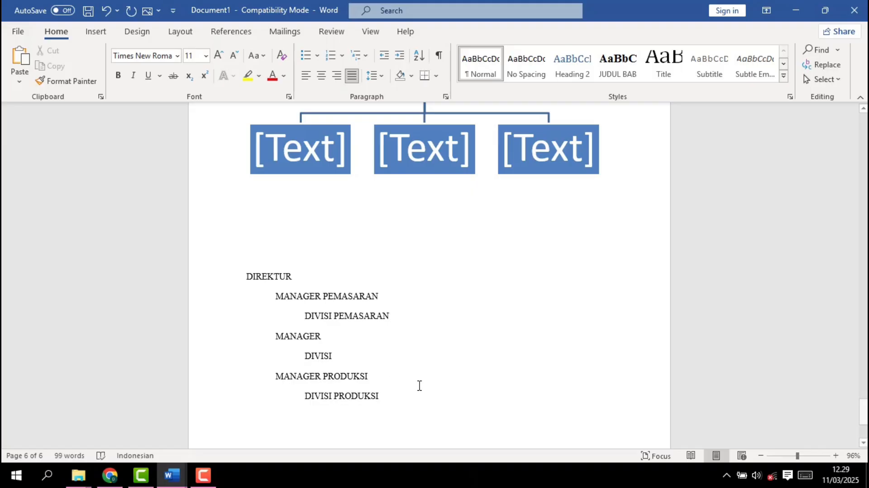
{"action": "type", "text": "SI"}
Copy the whole position list from DIREKTUR through DIVISI PRODUKSI
{"action": "scroll", "coordinate": [378, 305], "scroll_direction": "down", "scroll_amount": 1}
{"action": "scroll", "coordinate": [370, 297], "scroll_direction": "up", "scroll_amount": 2}
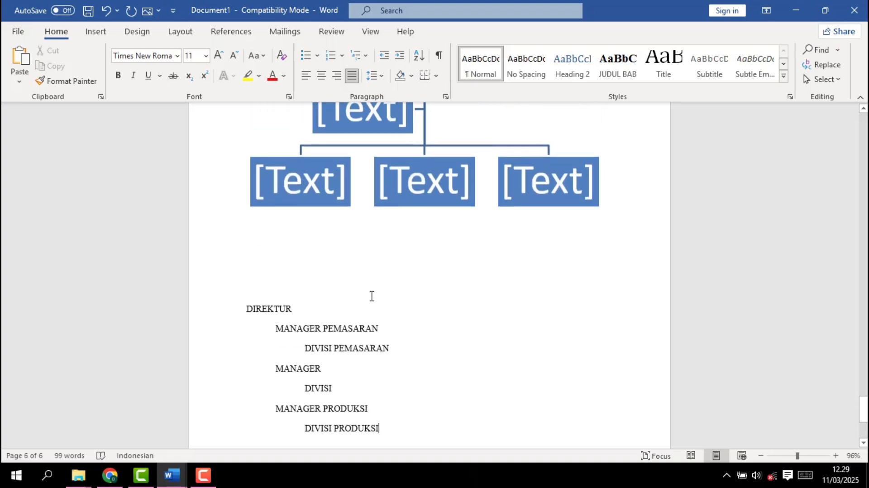
{"action": "scroll", "coordinate": [372, 296], "scroll_direction": "down", "scroll_amount": 2}
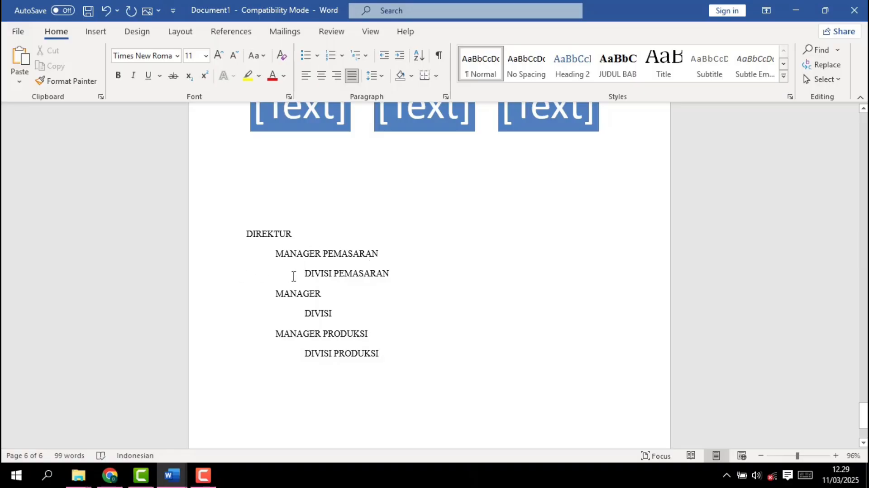
{"action": "left_click_drag", "start_coordinate": [245, 232], "coordinate": [390, 367]}
{"action": "key", "text": "ctrl+c"}
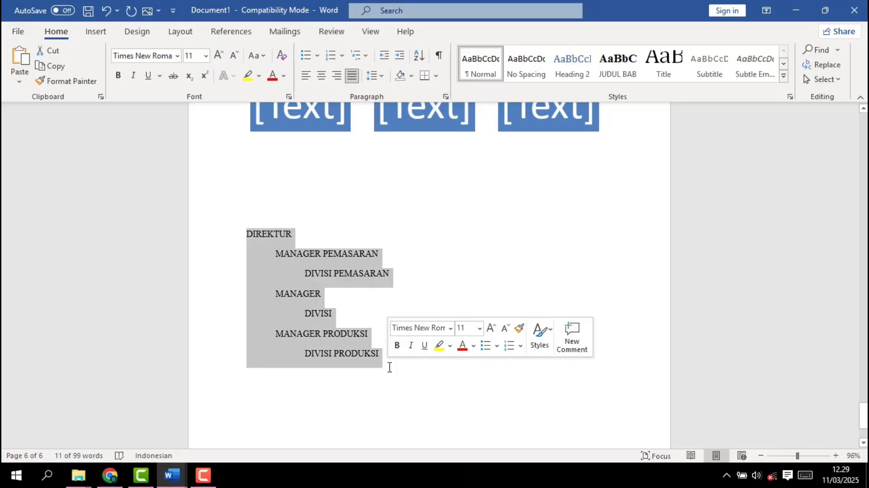
{"action": "left_click", "coordinate": [417, 367]}
{"action": "scroll", "coordinate": [417, 367], "scroll_direction": "up", "scroll_amount": 5}
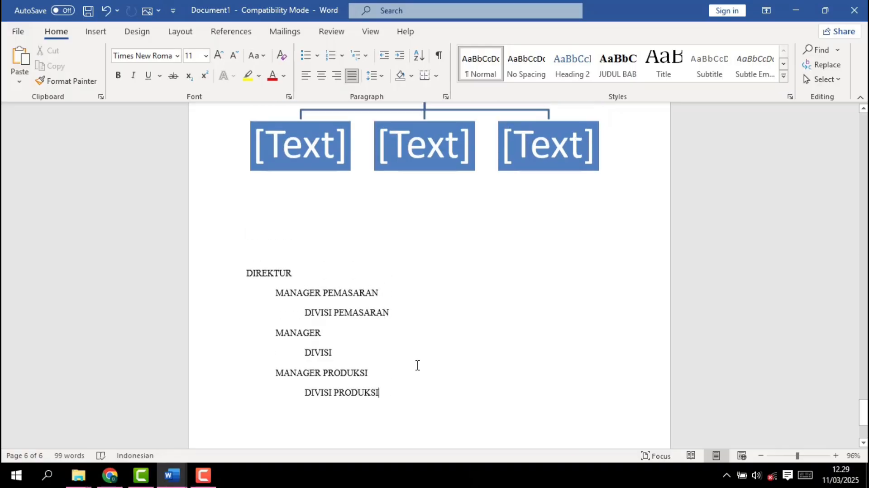
Open the organization chart's text pane and delete its placeholder entries until only one empty top-level bullet is left
{"action": "scroll", "coordinate": [417, 365], "scroll_direction": "up", "scroll_amount": 2}
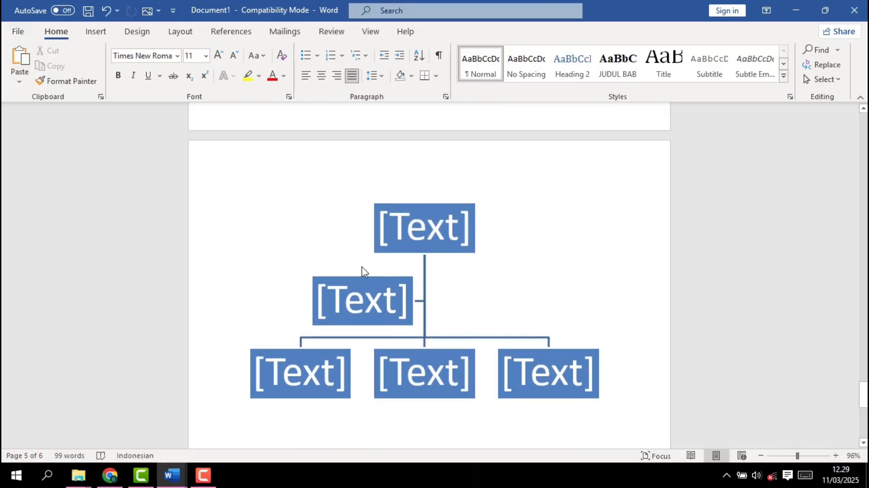
{"action": "left_click", "coordinate": [361, 271]}
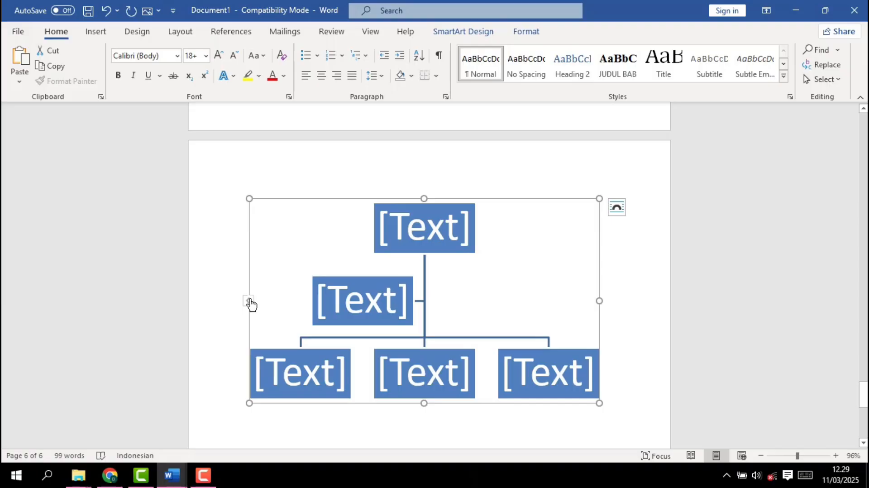
{"action": "left_click", "coordinate": [249, 301]}
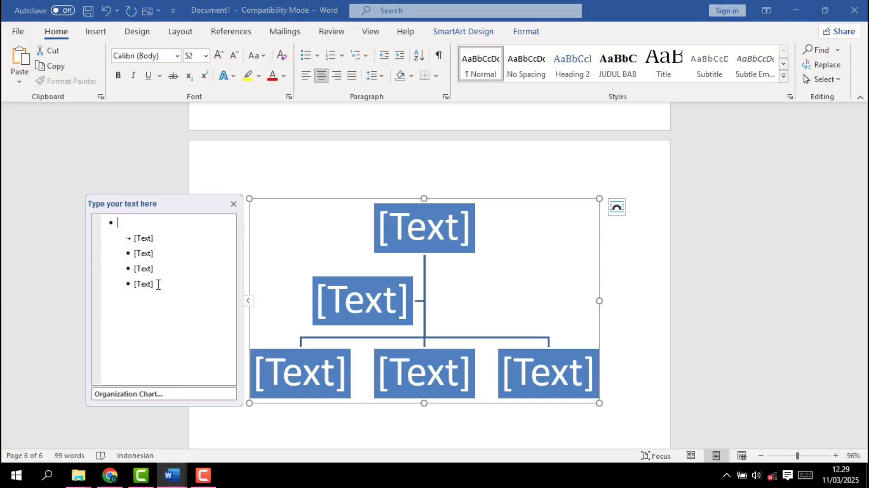
{"action": "left_click", "coordinate": [159, 284]}
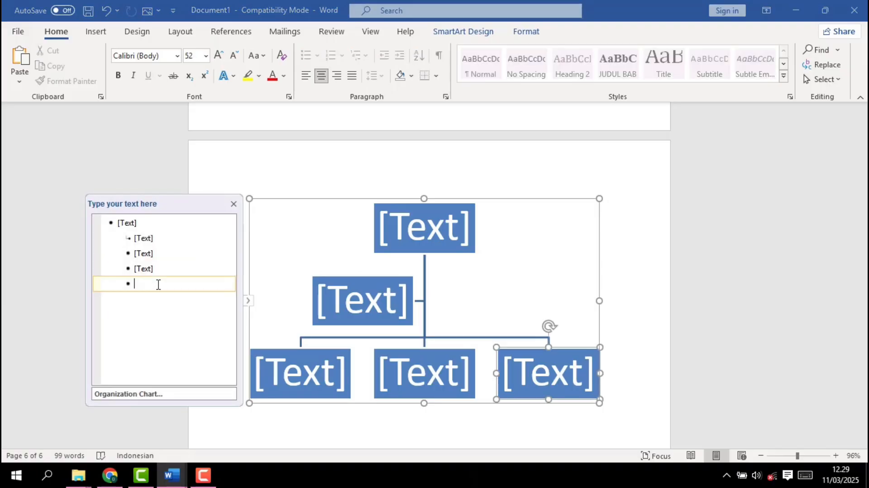
{"action": "key", "text": "BackSpace"}
{"action": "key", "text": "BackSpace"}
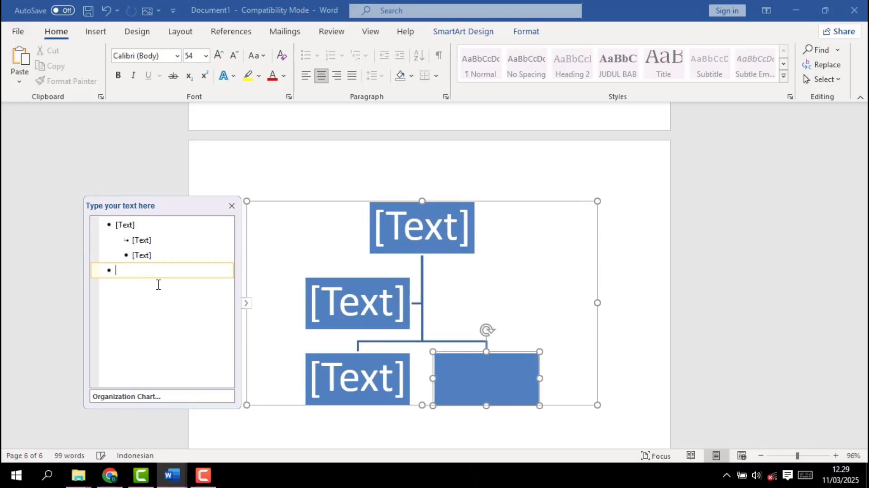
{"action": "key", "text": "BackSpace"}
{"action": "key", "text": "BackSpace"}
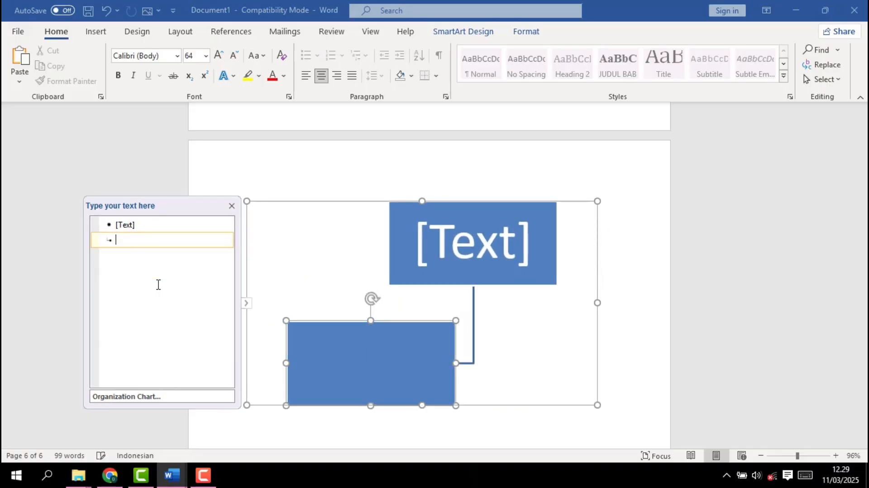
{"action": "key", "text": "BackSpace"}
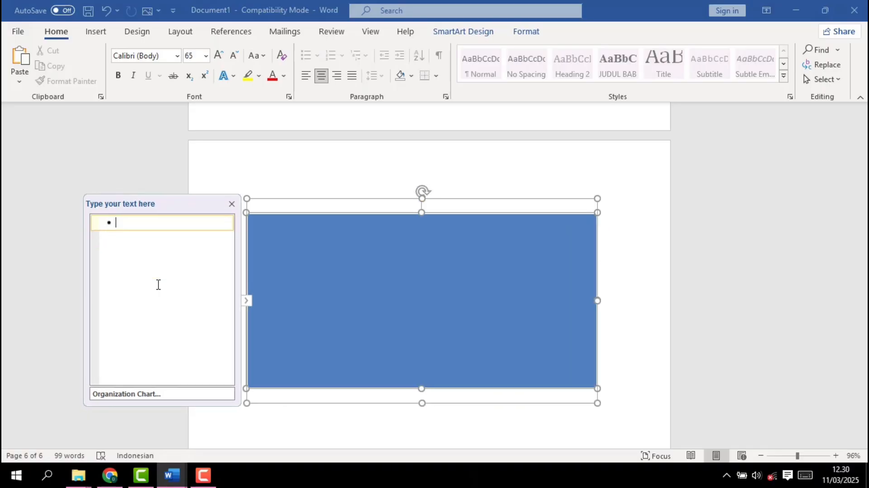
Paste the copied position list into the organization chart's text pane and close the pane
{"action": "key", "text": "ctrl+v"}
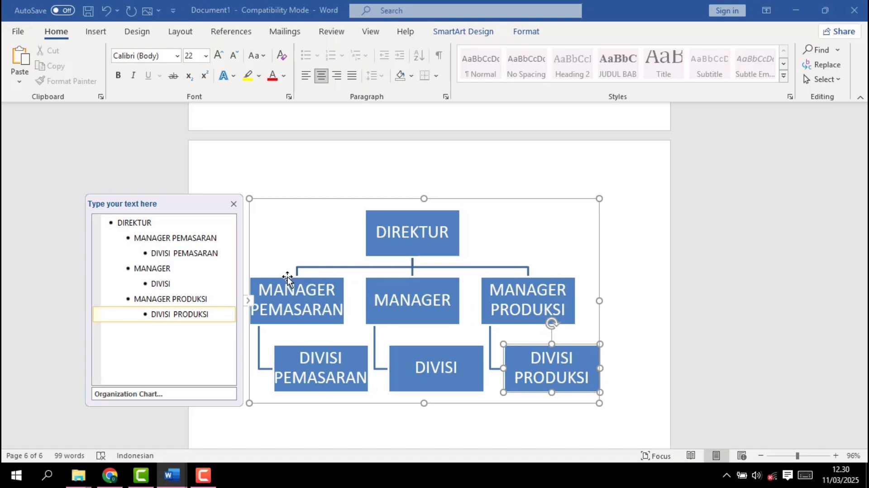
{"action": "scroll", "coordinate": [340, 267], "scroll_direction": "down", "scroll_amount": 2}
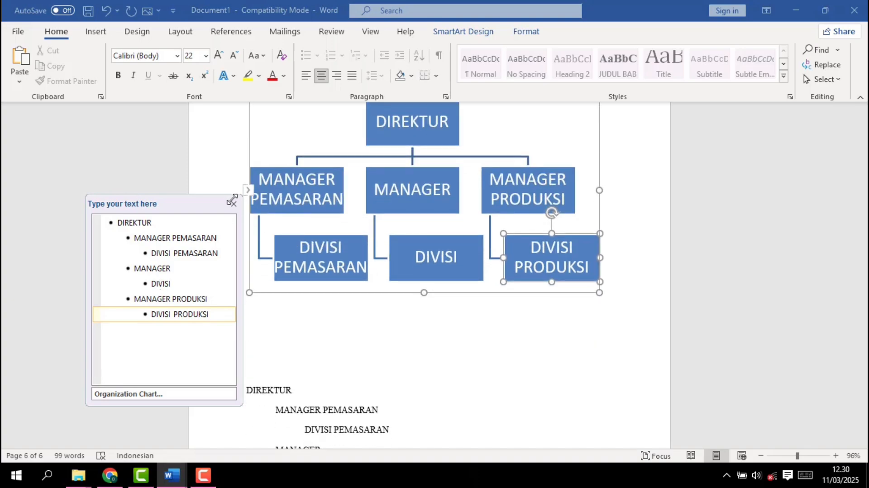
{"action": "left_click", "coordinate": [235, 206]}
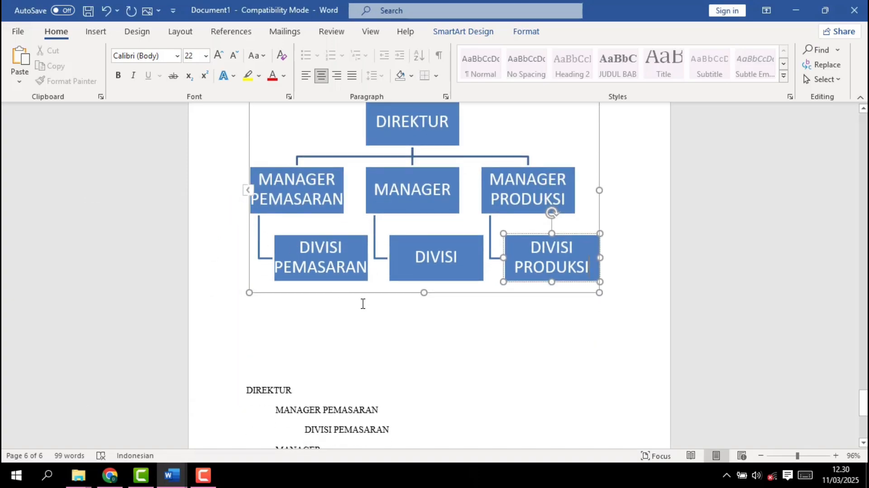
Delete one blank line between the organization chart and the DIREKTUR list
{"action": "scroll", "coordinate": [448, 351], "scroll_direction": "up", "scroll_amount": 2}
{"action": "scroll", "coordinate": [449, 351], "scroll_direction": "down", "scroll_amount": 3}
{"action": "scroll", "coordinate": [448, 350], "scroll_direction": "up", "scroll_amount": 2}
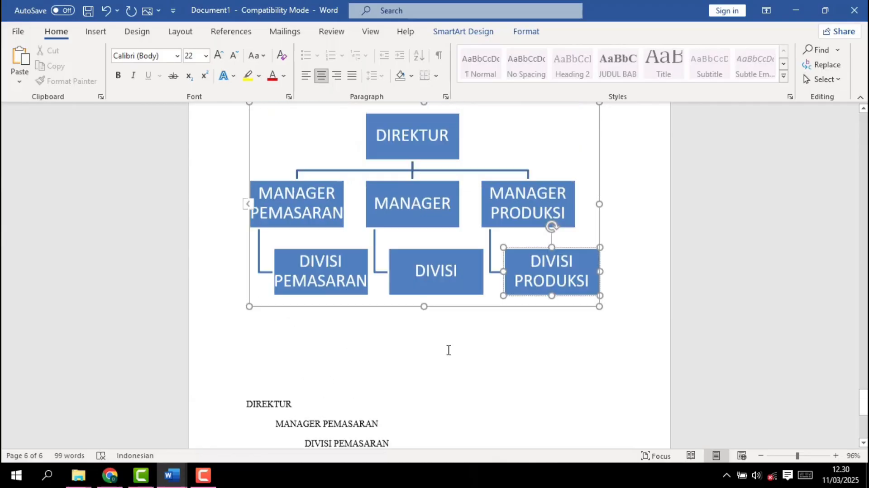
{"action": "scroll", "coordinate": [449, 350], "scroll_direction": "up", "scroll_amount": 1}
{"action": "left_click", "coordinate": [267, 402]}
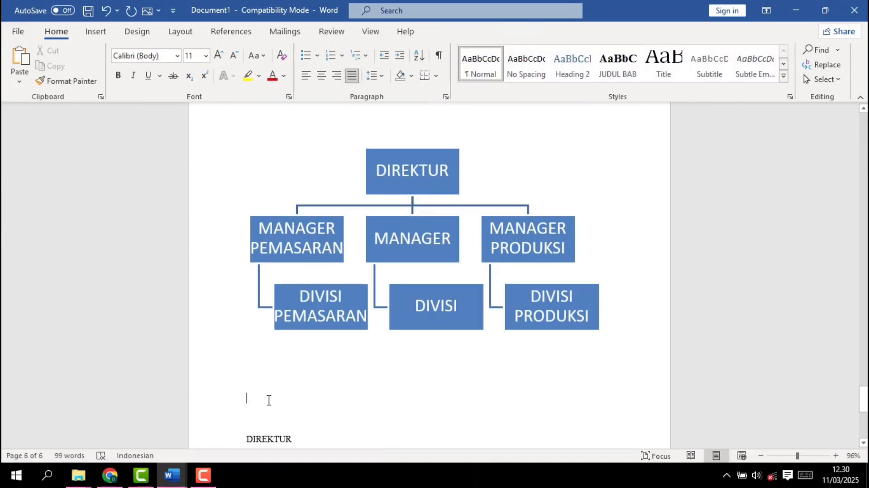
{"action": "key", "text": "BackSpace"}
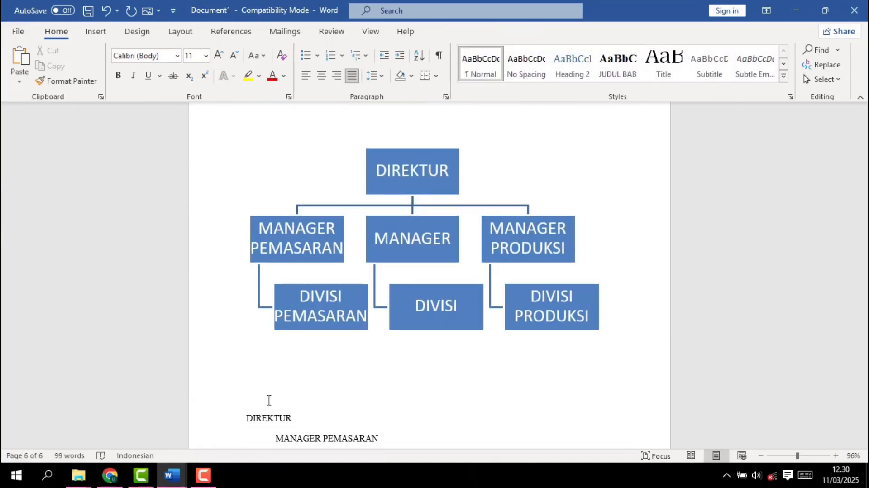
Add two new lines below DIVISI PRODUKSI at the end of the list
{"action": "scroll", "coordinate": [349, 411], "scroll_direction": "down", "scroll_amount": 5}
{"action": "scroll", "coordinate": [348, 412], "scroll_direction": "up", "scroll_amount": 4}
{"action": "scroll", "coordinate": [348, 413], "scroll_direction": "down", "scroll_amount": 5}
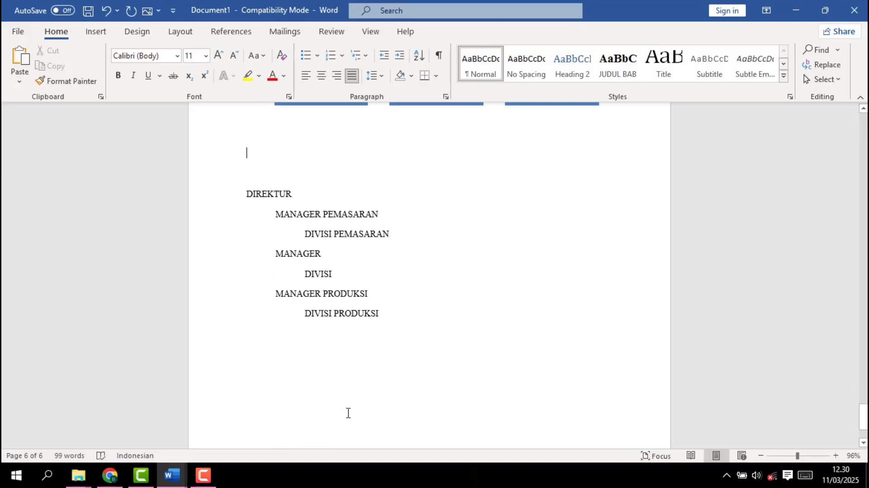
{"action": "scroll", "coordinate": [348, 413], "scroll_direction": "up", "scroll_amount": 5}
{"action": "scroll", "coordinate": [349, 413], "scroll_direction": "down", "scroll_amount": 4}
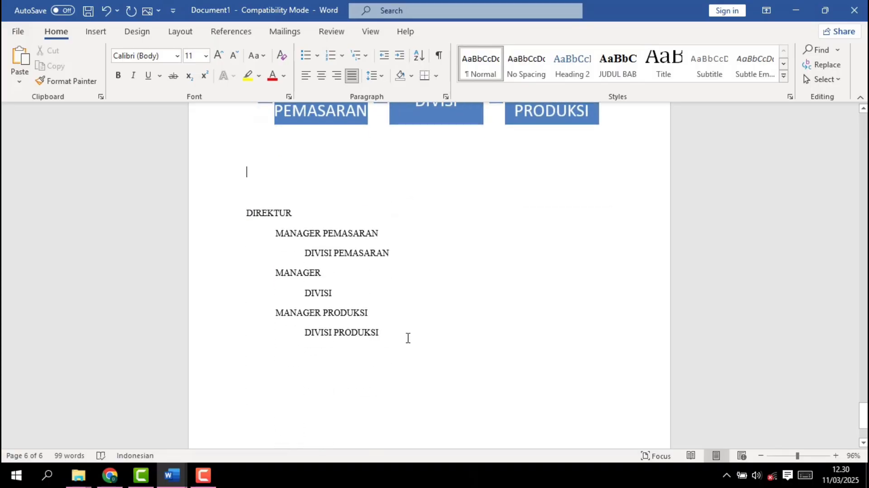
{"action": "left_click", "coordinate": [408, 338]}
{"action": "key", "text": "Return"}
{"action": "key", "text": "Return"}
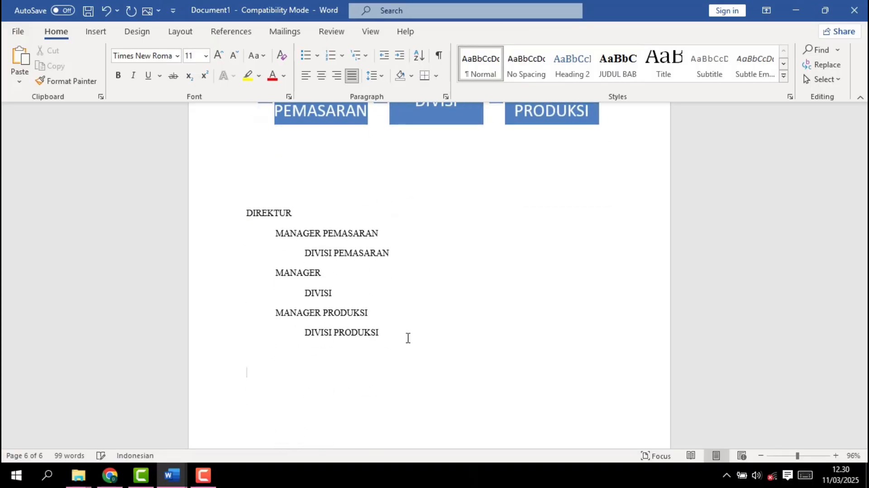
Insert a Clustered Column chart below the position list
{"action": "left_click", "coordinate": [95, 32]}
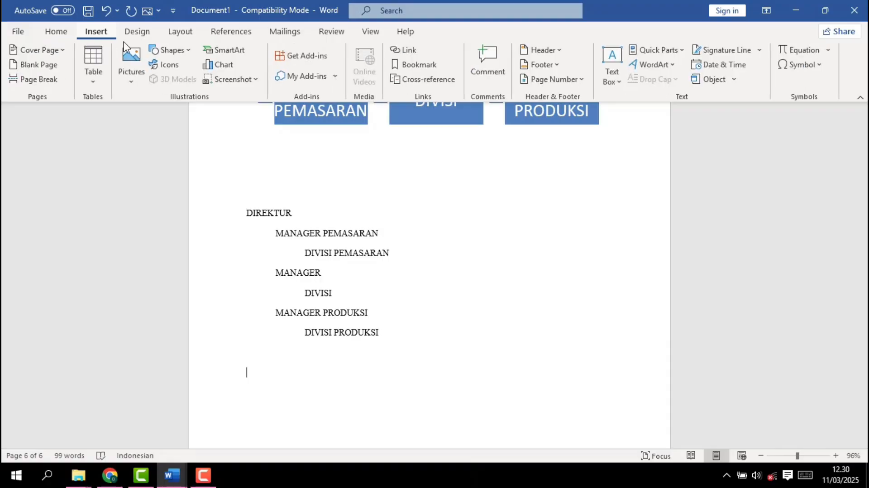
{"action": "left_click", "coordinate": [217, 65]}
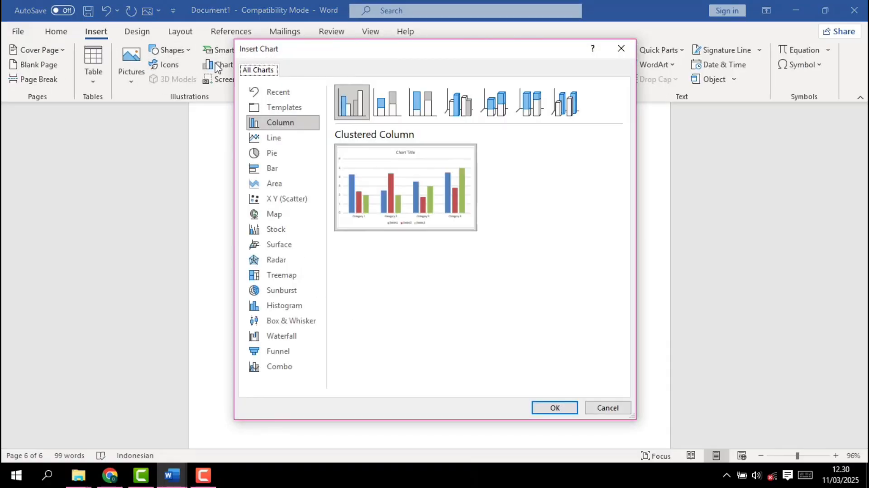
{"action": "mouse_move", "coordinate": [389, 176]}
{"action": "left_click", "coordinate": [556, 409]}
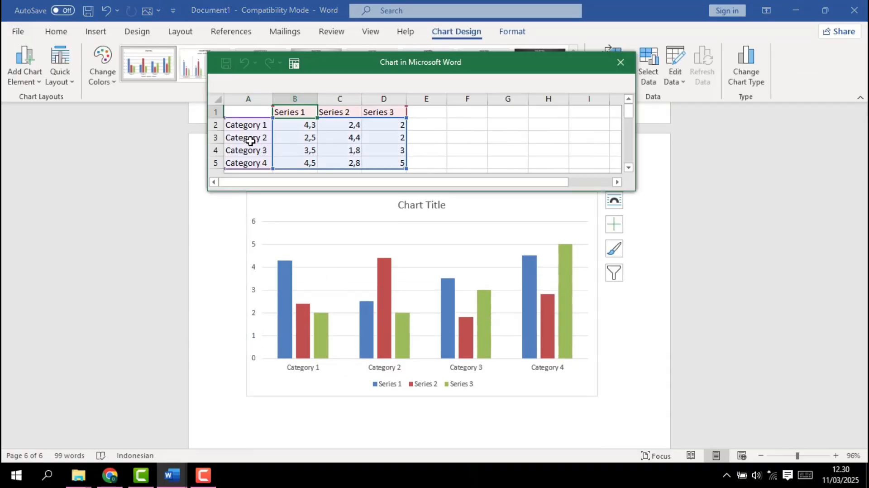
Replace the category names in cells A2 to A5 of the chart data with 2020, 2021, 2022 and 2023
{"action": "left_click", "coordinate": [244, 127]}
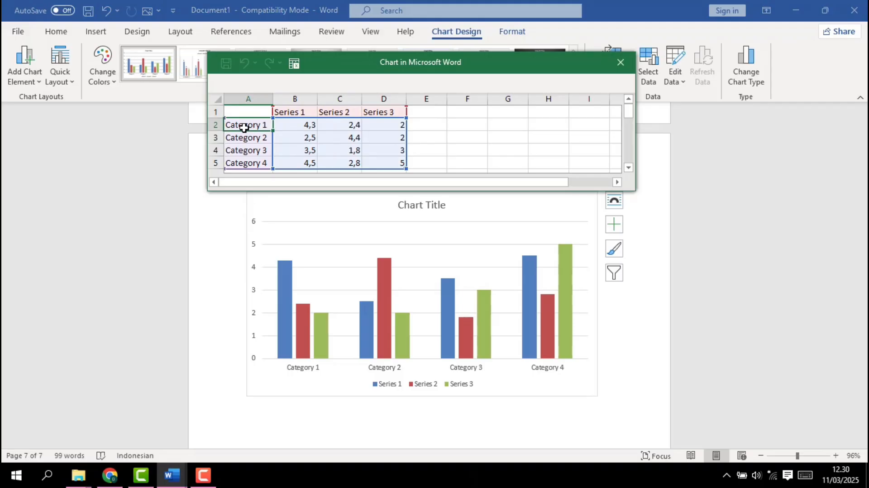
{"action": "type", "text": "202"}
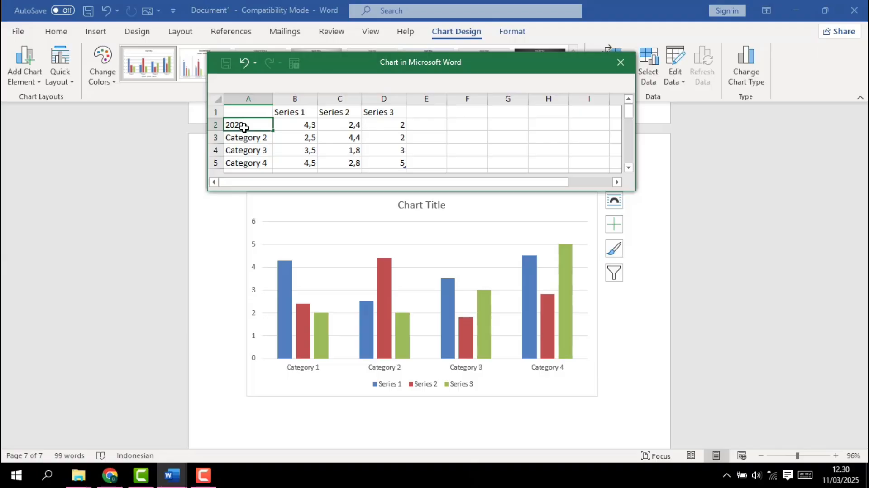
{"action": "type", "text": "0"}
{"action": "key", "text": "Return"}
{"action": "type", "text": "2021"}
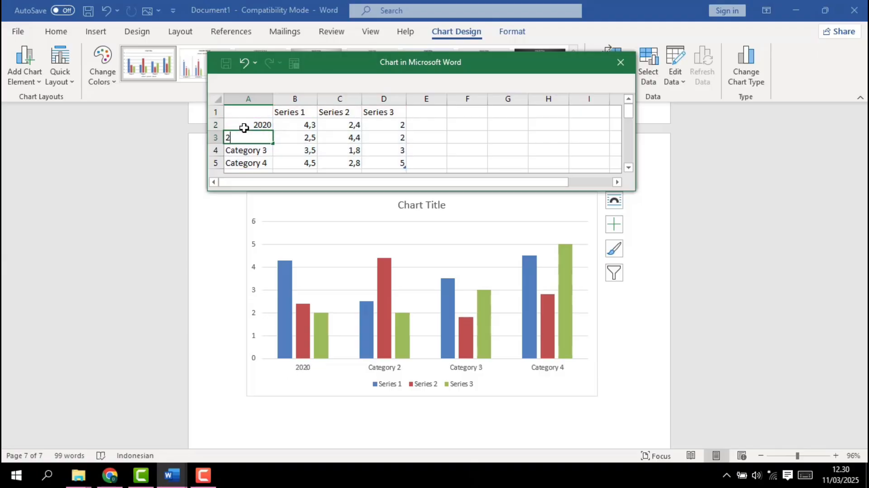
{"action": "key", "text": "Return"}
{"action": "type", "text": "29"}
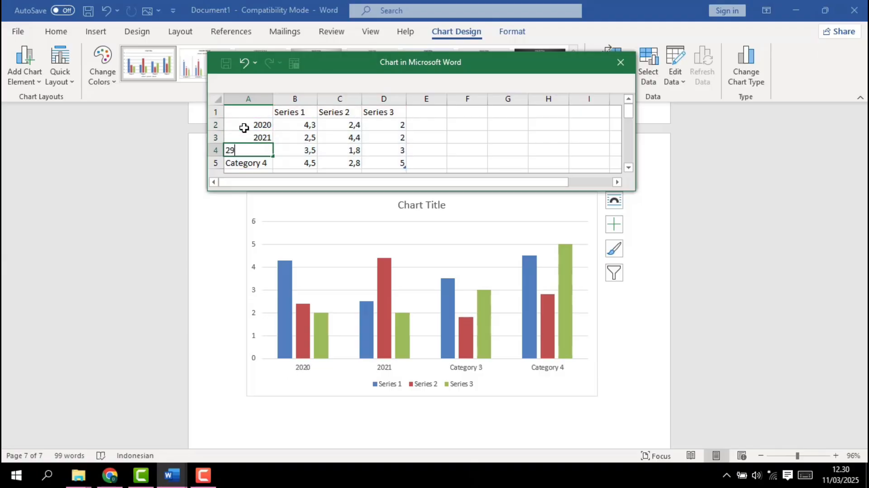
{"action": "type", "text": "022"}
{"action": "key", "text": "Return"}
{"action": "type", "text": "202"}
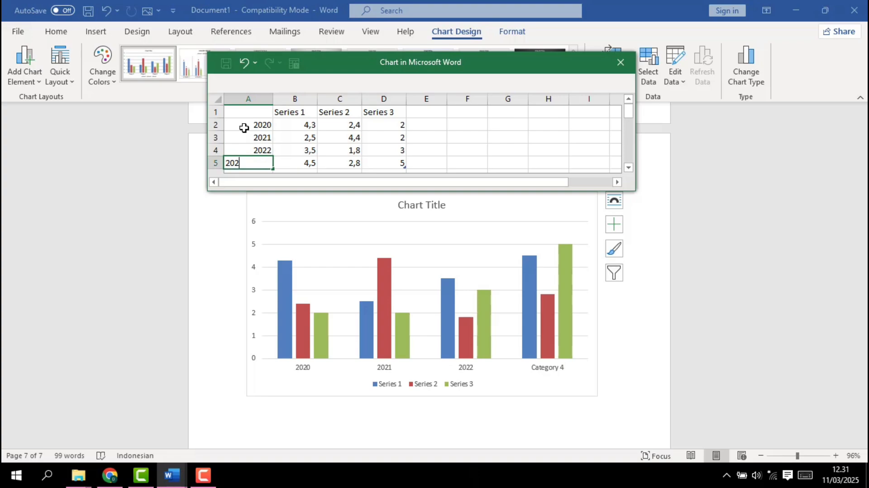
{"action": "type", "text": "3"}
Rename the three series headers in cells B1 to D1 of the chart data as MSDMA, APN and ABSP
{"action": "left_click", "coordinate": [290, 113]}
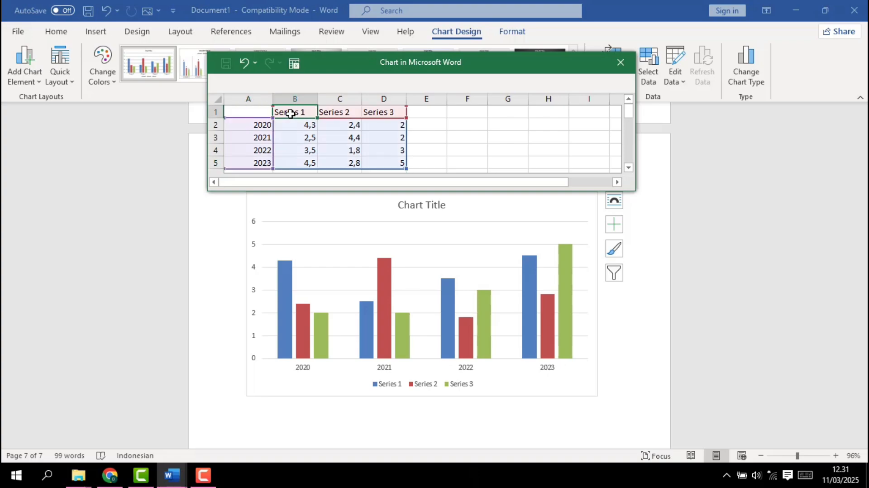
{"action": "type", "text": "MS MA"}
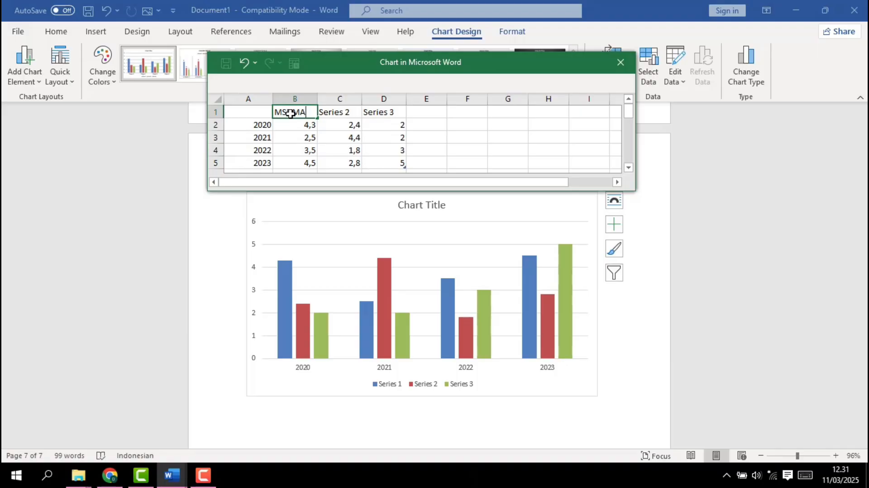
{"action": "key", "text": "Tab"}
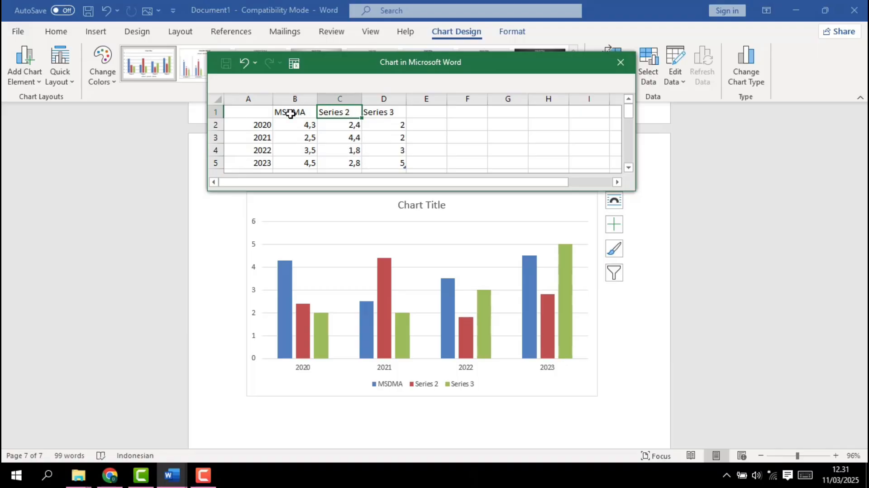
{"action": "type", "text": "APN"}
{"action": "key", "text": "Tab"}
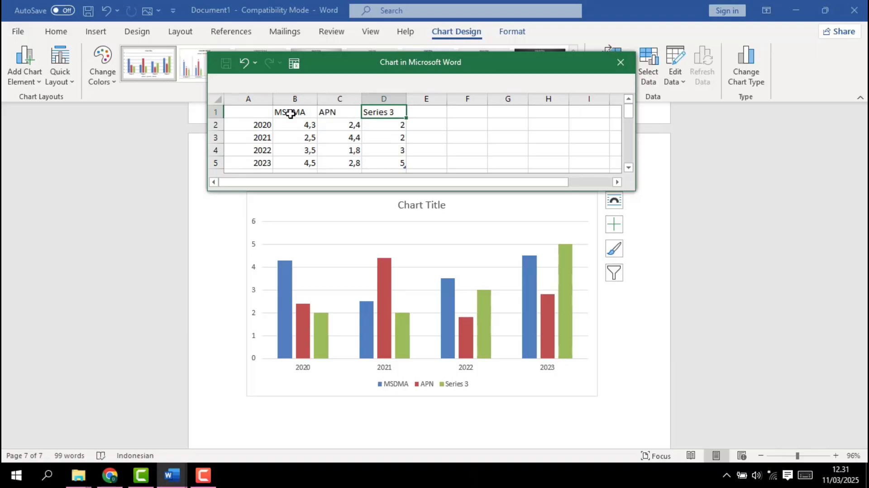
{"action": "type", "text": "ABSP"}
Set the MSDMA values for 2020 to 2023 to 40, 30, 20 and 60
{"action": "left_click", "coordinate": [296, 124]}
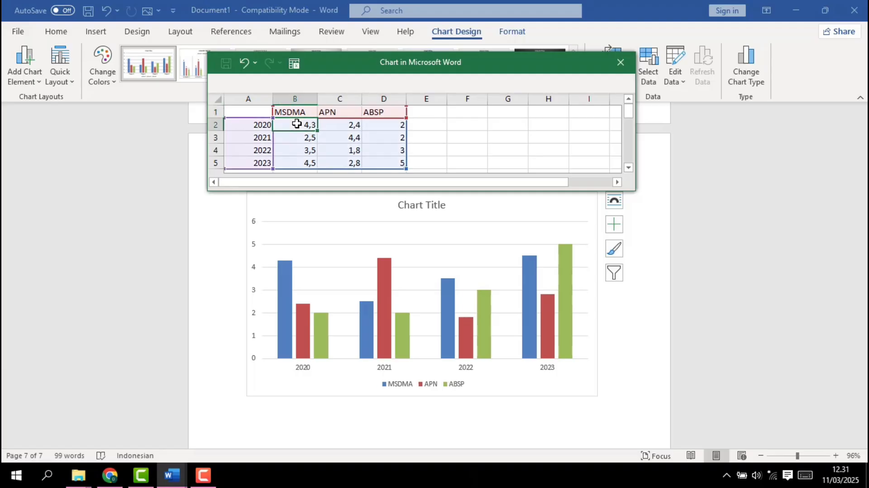
{"action": "type", "text": "40"}
{"action": "key", "text": "Return"}
{"action": "type", "text": "30"}
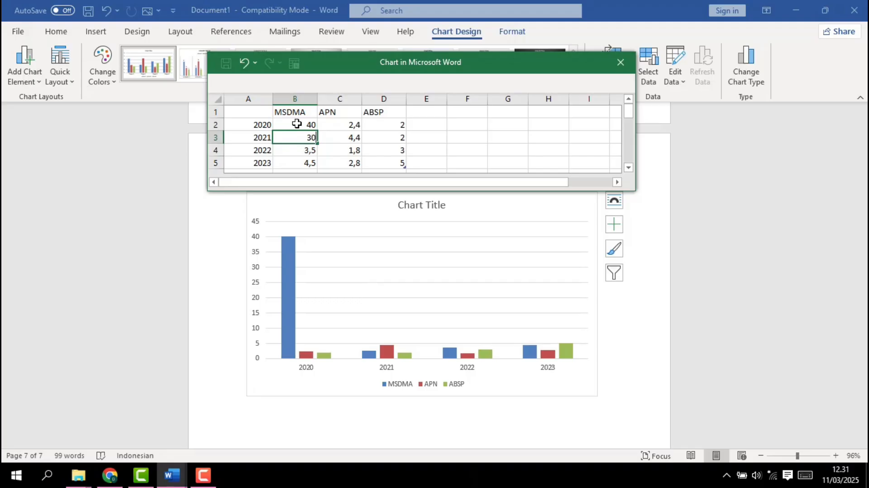
{"action": "key", "text": "Return"}
{"action": "type", "text": "20"}
{"action": "key", "text": "Return"}
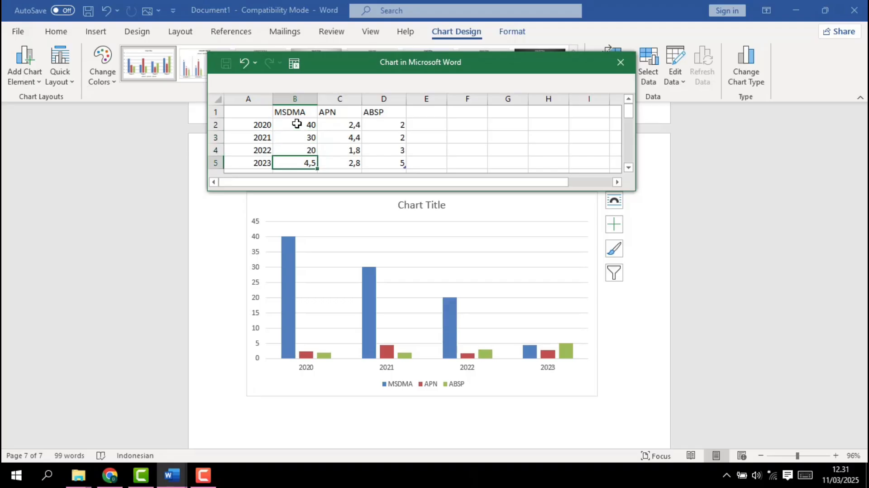
{"action": "type", "text": "60"}
Set the APN values for 2020 to 2023 to 39, 70, 40 and 80
{"action": "left_click", "coordinate": [347, 123]}
{"action": "type", "text": "39"}
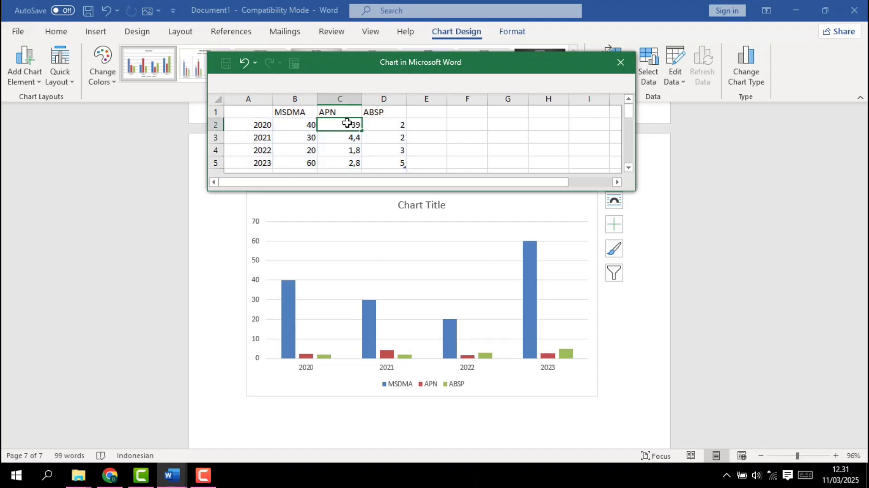
{"action": "key", "text": "Return"}
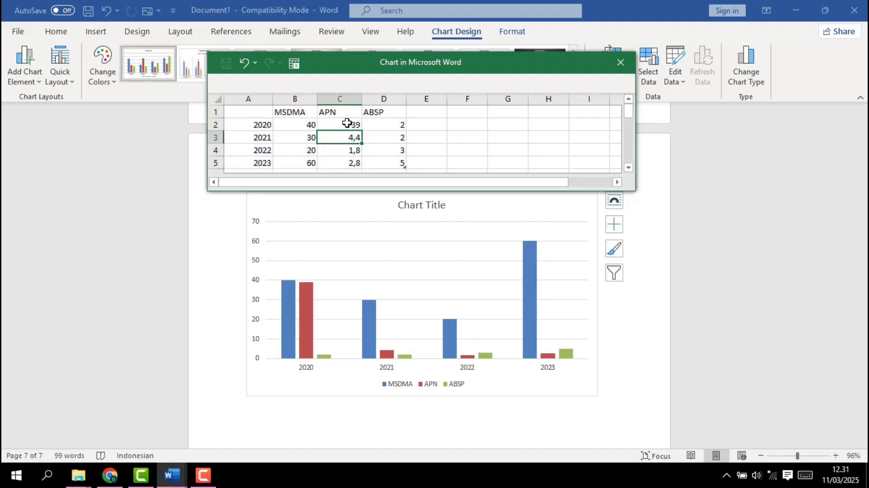
{"action": "type", "text": "70"}
{"action": "key", "text": "Return"}
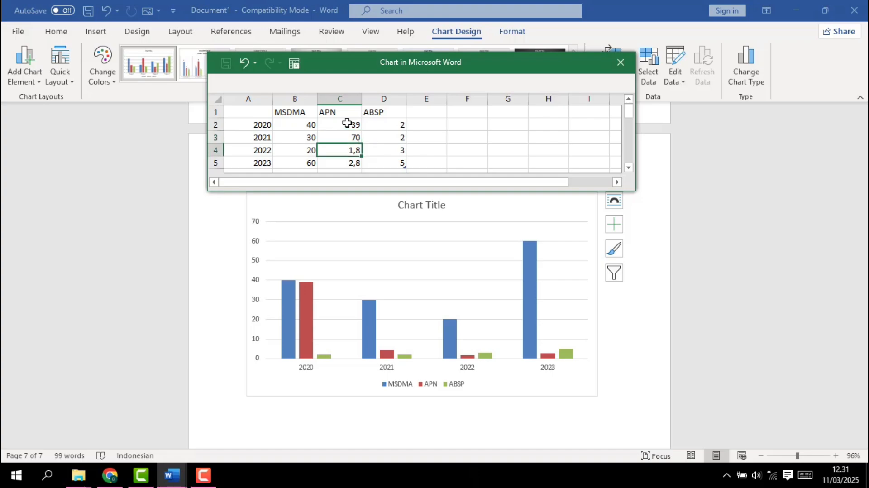
{"action": "type", "text": "40"}
{"action": "key", "text": "Return"}
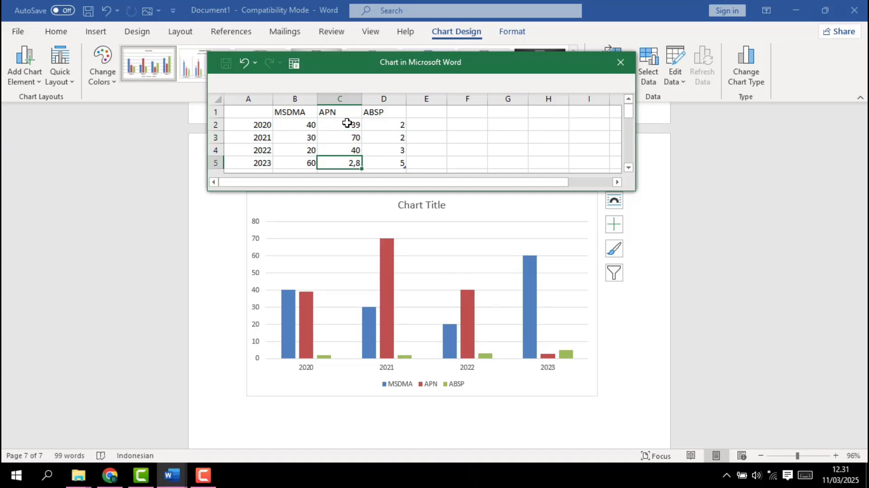
{"action": "type", "text": "80"}
Set the ABSP values for 2020, 2021 and 2022 to 30, 30 and 69
{"action": "left_click", "coordinate": [389, 122]}
{"action": "type", "text": "30"}
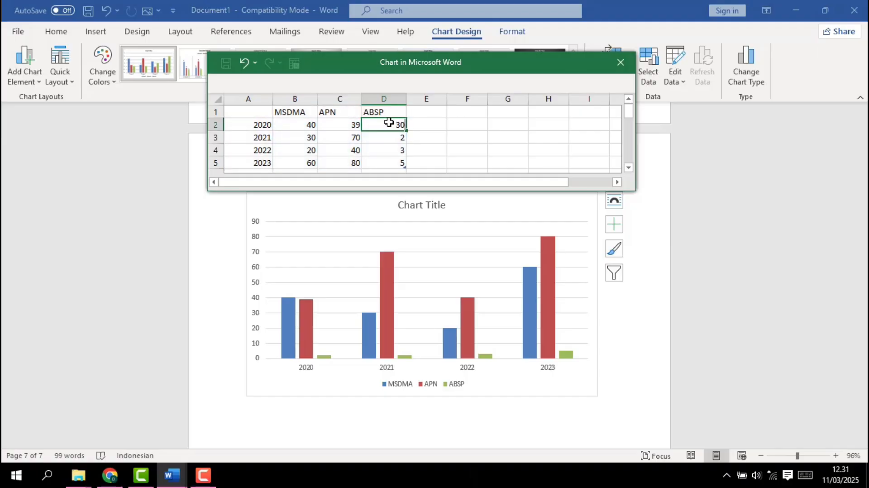
{"action": "key", "text": "Return"}
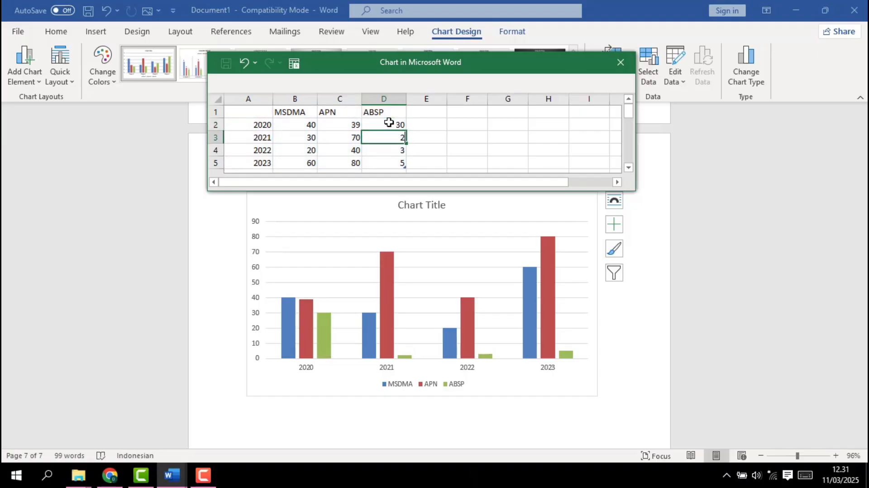
{"action": "type", "text": "5"}
{"action": "key", "text": "Return"}
{"action": "type", "text": "69"}
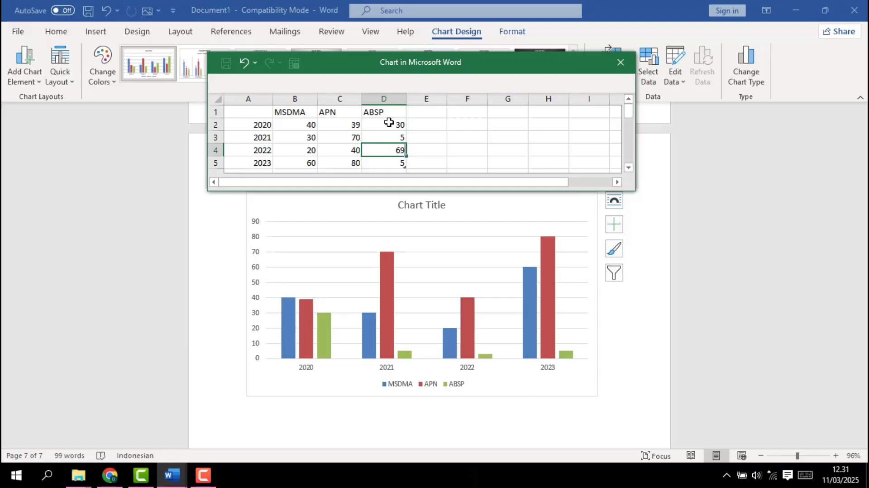
{"action": "key", "text": "Up"}
{"action": "type", "text": "0"}
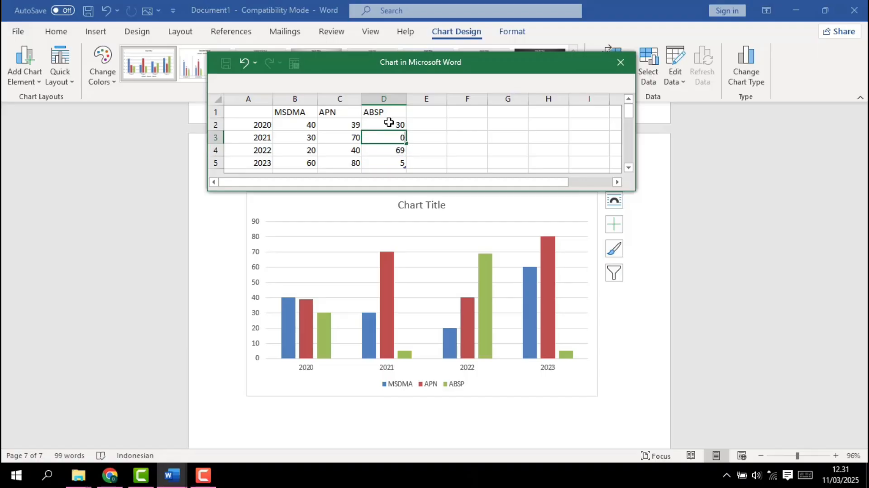
{"action": "type", "text": "40"}
{"action": "key", "text": "BackSpace"}
{"action": "key", "text": "BackSpace"}
{"action": "type", "text": "0"}
{"action": "key", "text": "Return"}
{"action": "key", "text": "Return"}
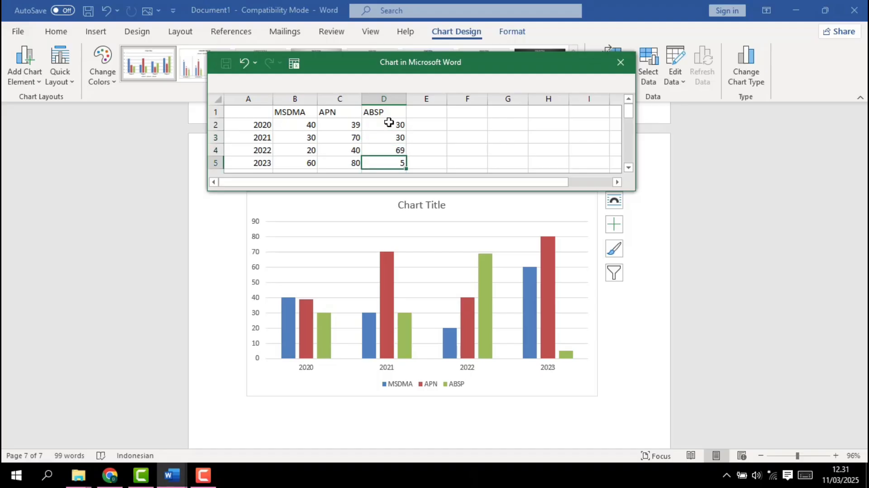
Try to set the ABSP value for 2023 to 80 and close the chart data sheet
{"action": "type", "text": "80"}
{"action": "left_click", "coordinate": [621, 63]}
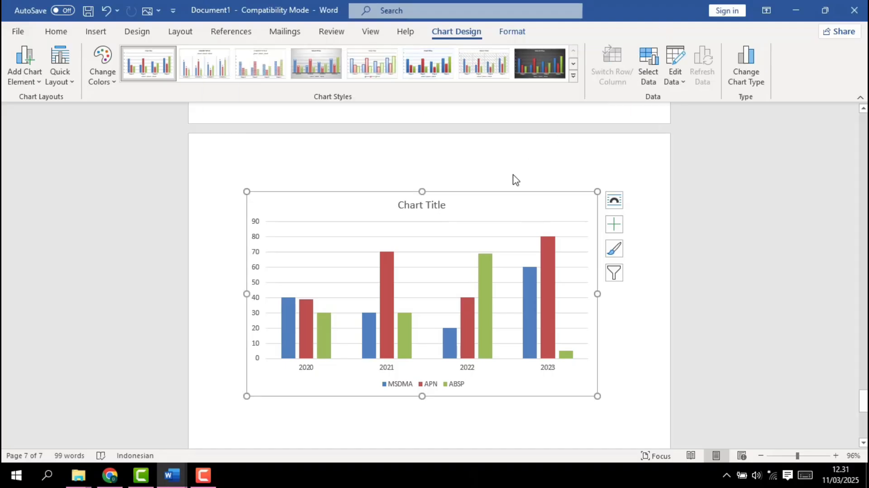
Replace the chart title with MAHASISWA POLITEKNIK STIA LAN
{"action": "left_click", "coordinate": [433, 209]}
{"action": "type", "text": "MAS"}
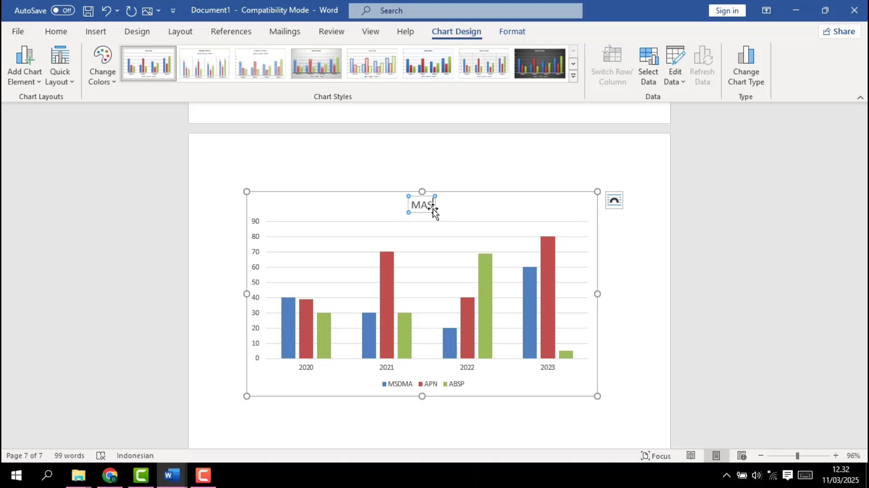
{"action": "type", "text": "ASISWA"}
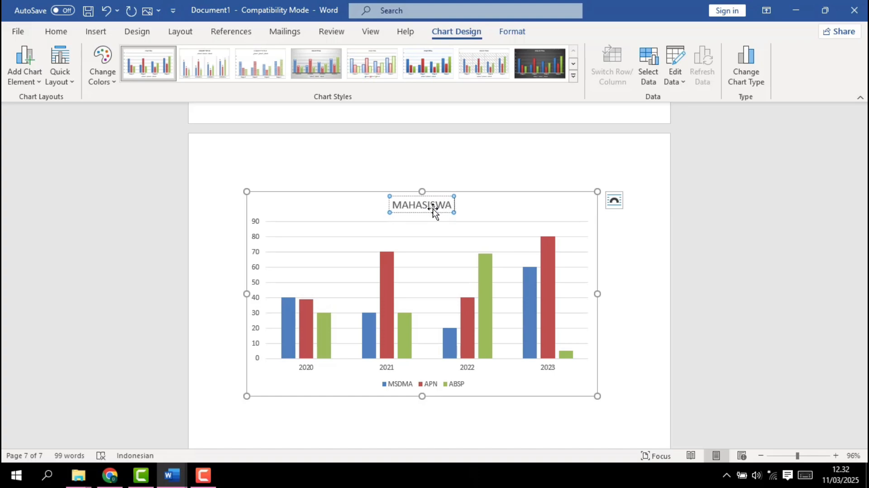
{"action": "type", "text": " POLITEK"}
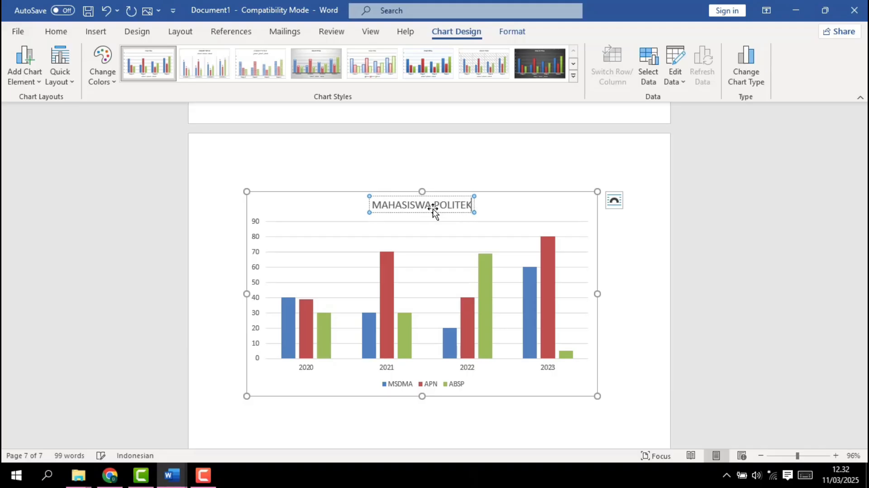
{"action": "type", "text": "NIK STI"}
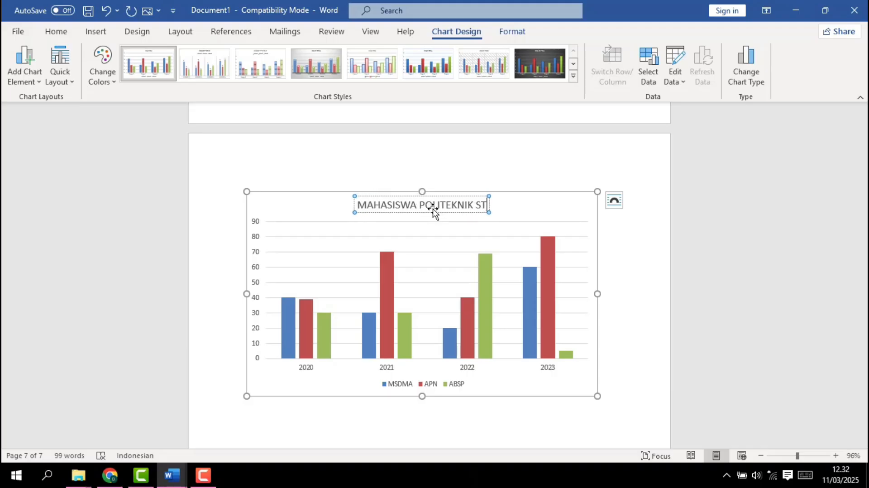
{"action": "type", "text": "A"}
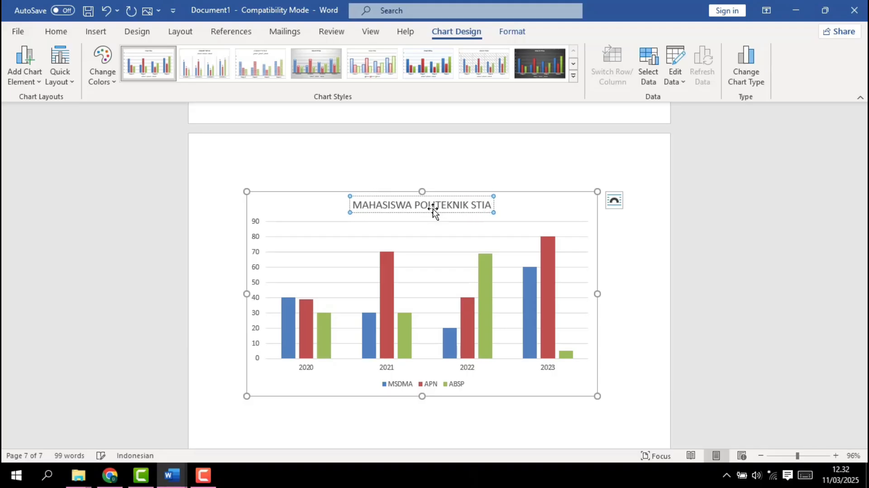
{"action": "type", "text": " LAN"}
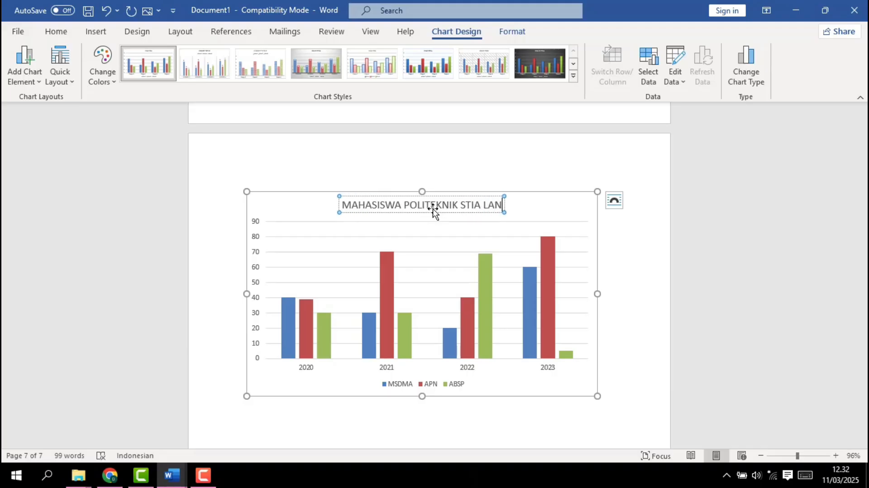
Look at the chart's text wrapping layout options and close them
{"action": "left_click", "coordinate": [622, 203]}
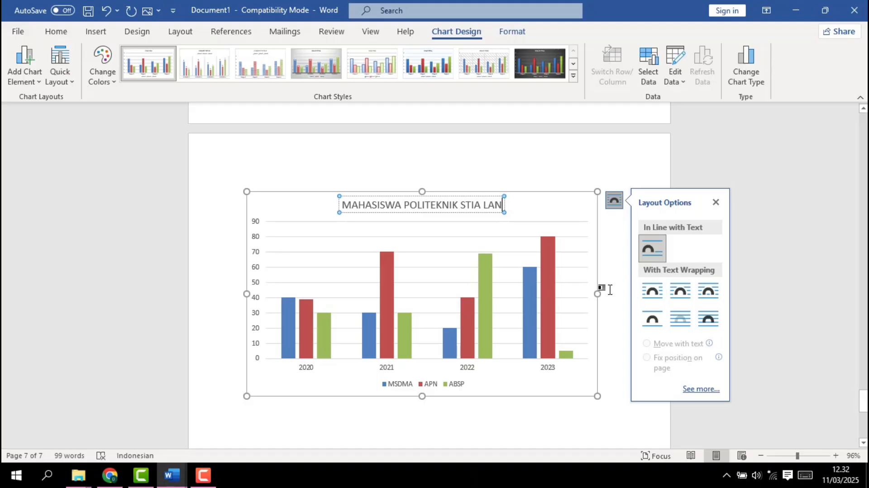
{"action": "left_click", "coordinate": [716, 202]}
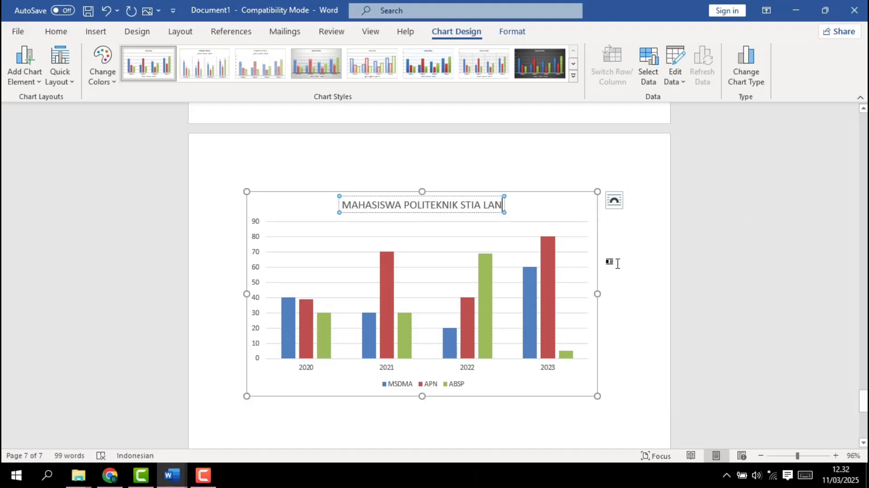
Turn on data labels for the column chart and remove them again
{"action": "left_click", "coordinate": [585, 235]}
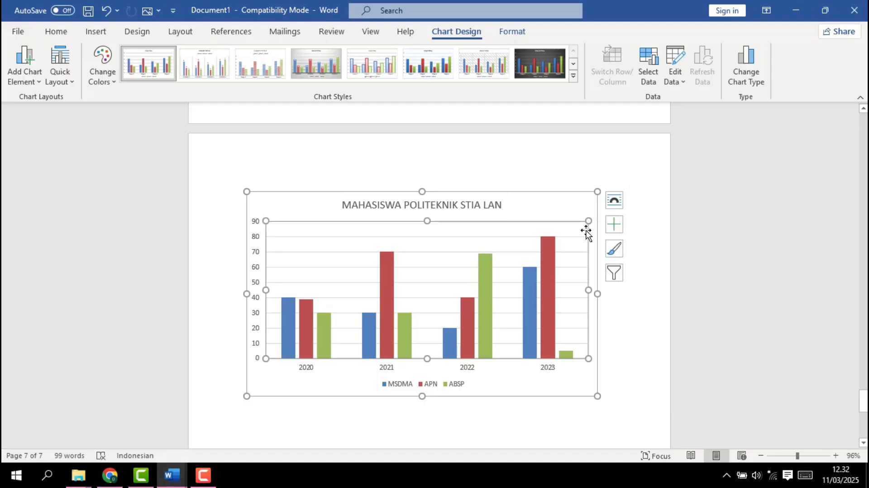
{"action": "left_click", "coordinate": [614, 231]}
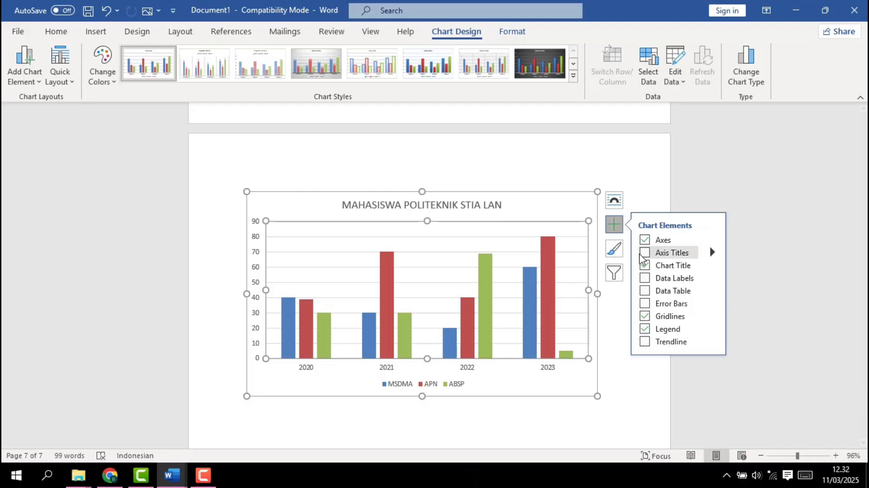
{"action": "left_click", "coordinate": [646, 280]}
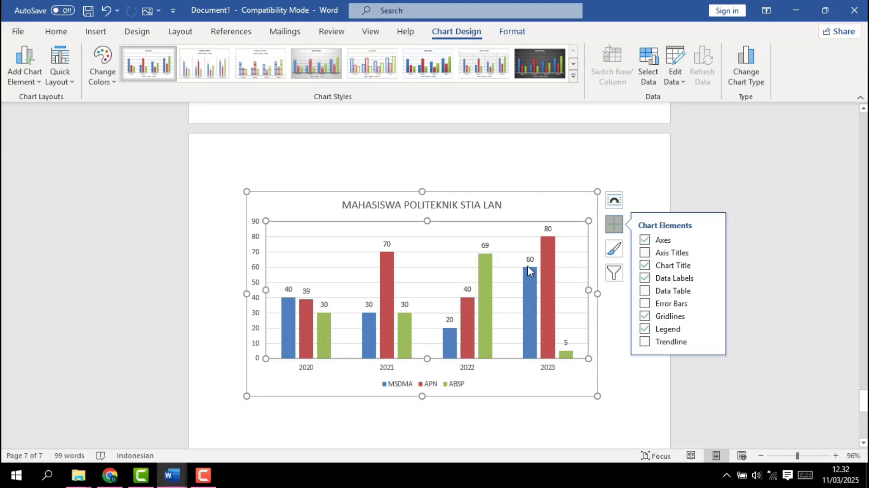
{"action": "left_click", "coordinate": [650, 279]}
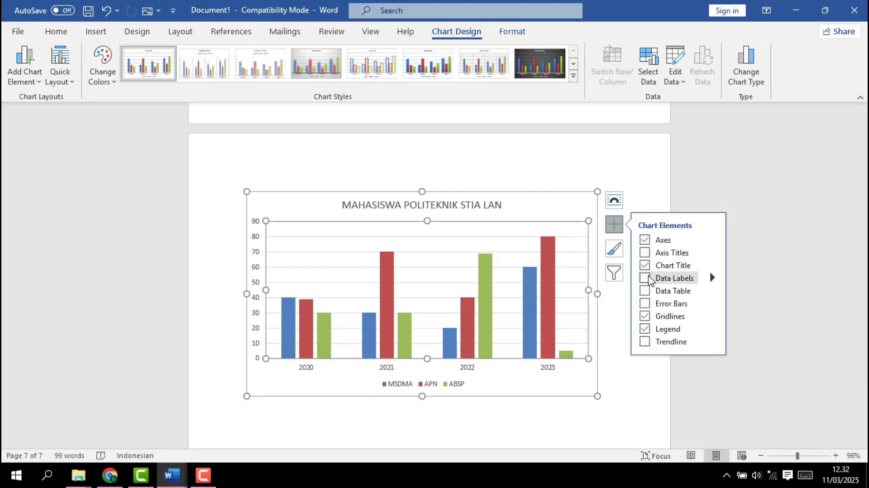
Try error bars and a data table on the chart, removing each one again
{"action": "left_click", "coordinate": [645, 303]}
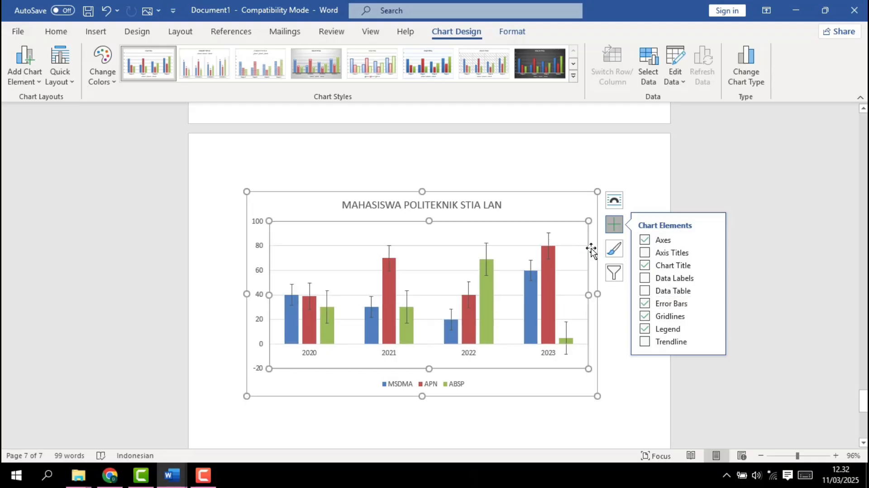
{"action": "left_click", "coordinate": [645, 303]}
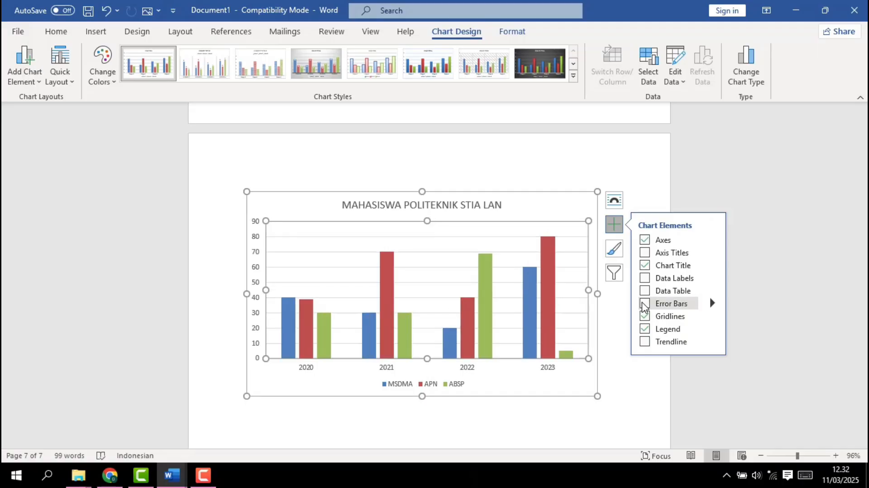
{"action": "left_click", "coordinate": [645, 291]}
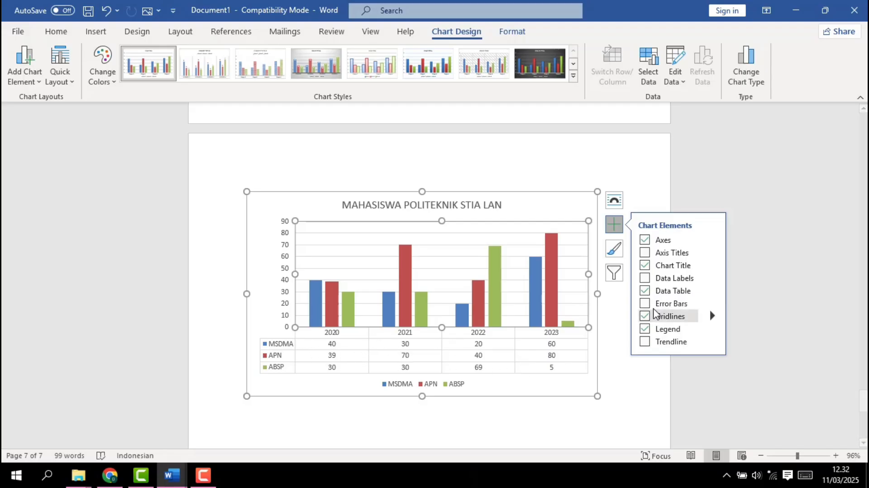
{"action": "left_click", "coordinate": [645, 292]}
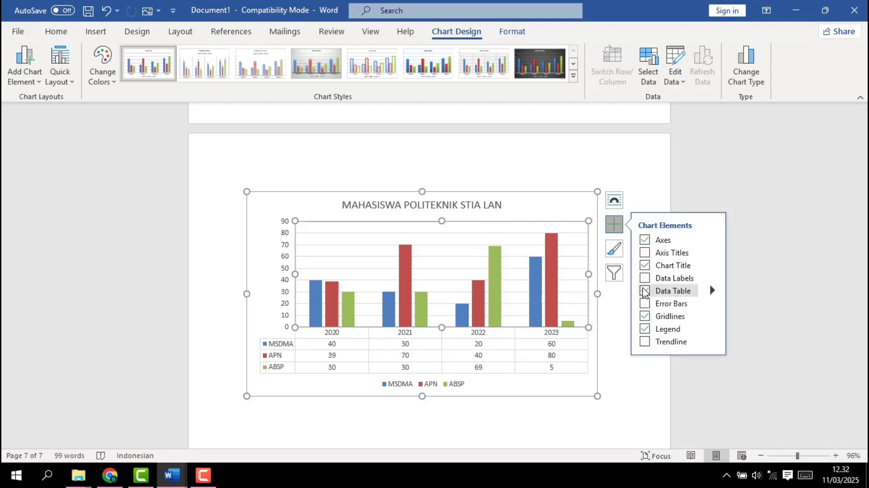
Look at the chart's filter options for series and categories without changing any
{"action": "left_click", "coordinate": [620, 272]}
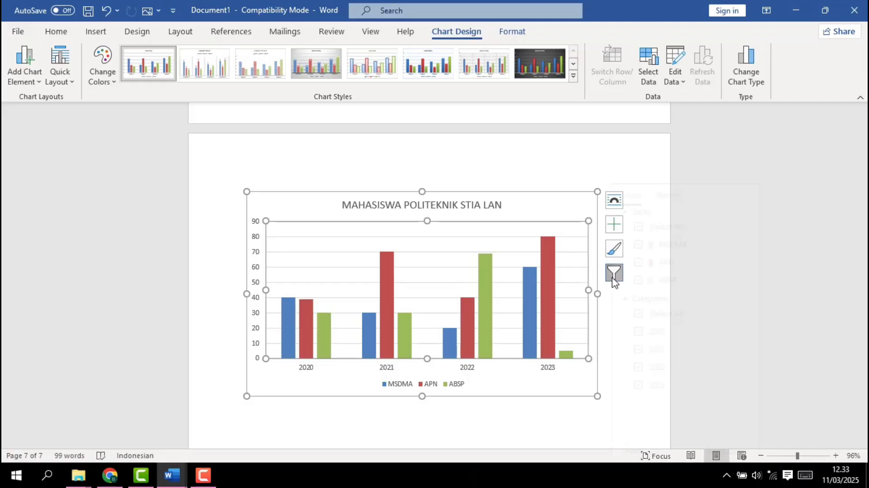
{"action": "left_click", "coordinate": [614, 273]}
{"action": "left_click", "coordinate": [615, 274]}
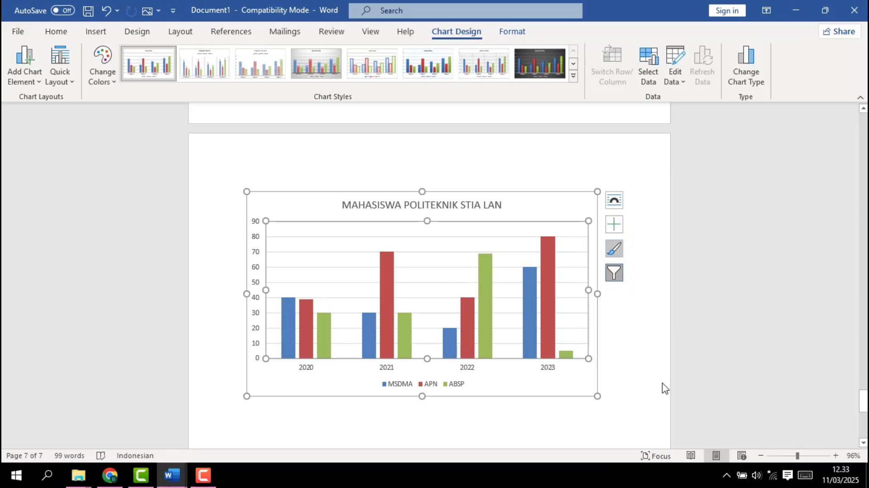
Check the chart's series and category filters once more and close them without applying anything
{"action": "left_click", "coordinate": [613, 275]}
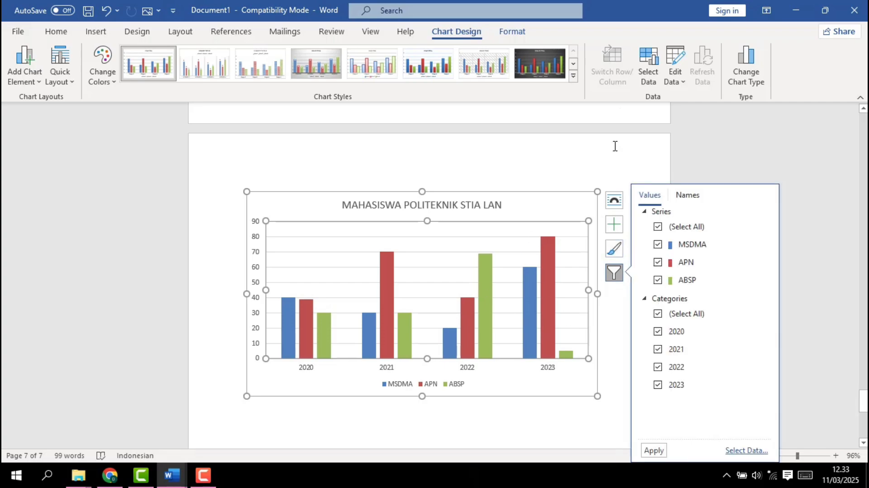
{"action": "left_click", "coordinate": [611, 163]}
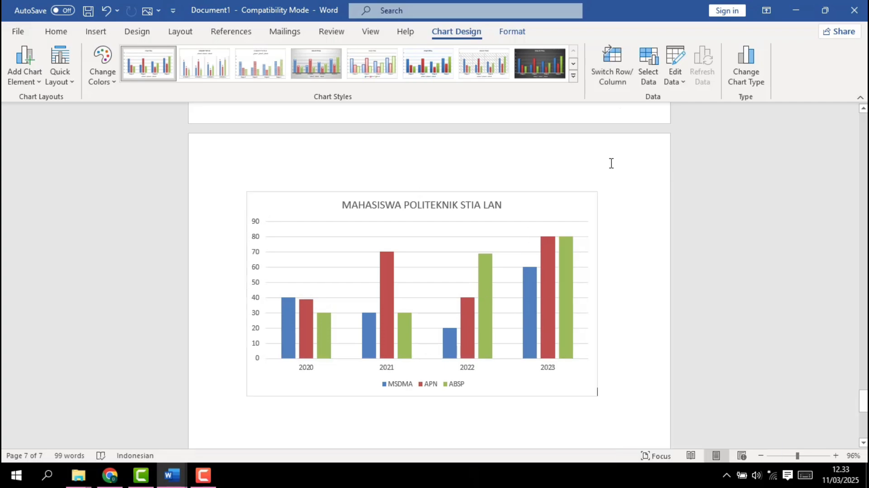
Insert a screen clipping of nearly the whole "e-office tuga" document window below the column chart
{"action": "left_click", "coordinate": [596, 401]}
{"action": "scroll", "coordinate": [597, 402], "scroll_direction": "down", "scroll_amount": 1}
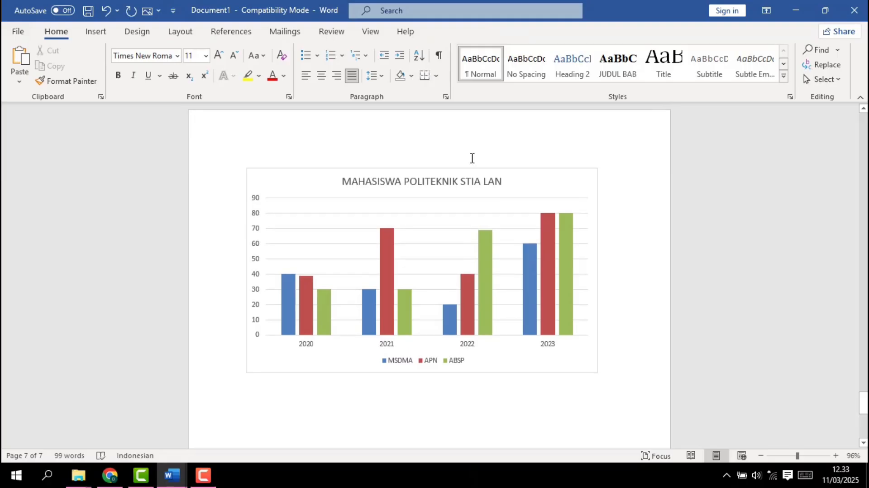
{"action": "left_click", "coordinate": [90, 37]}
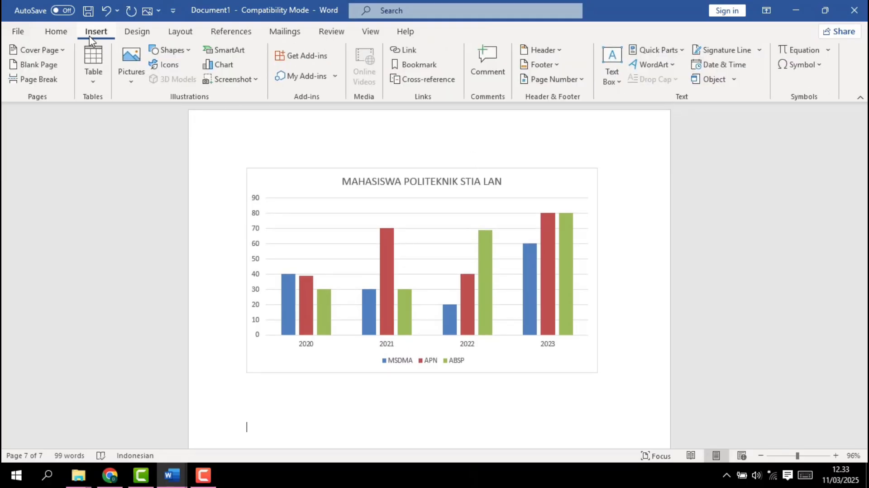
{"action": "left_click", "coordinate": [218, 82]}
{"action": "left_click", "coordinate": [218, 82]}
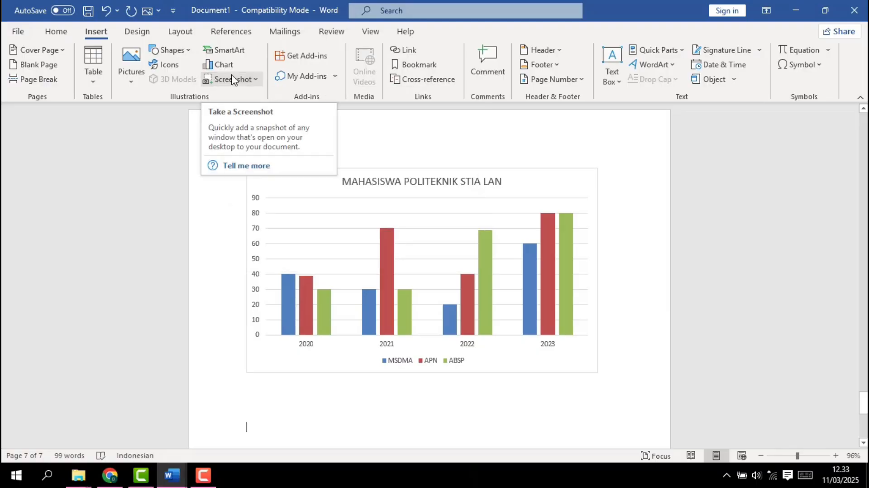
{"action": "left_click", "coordinate": [233, 80]}
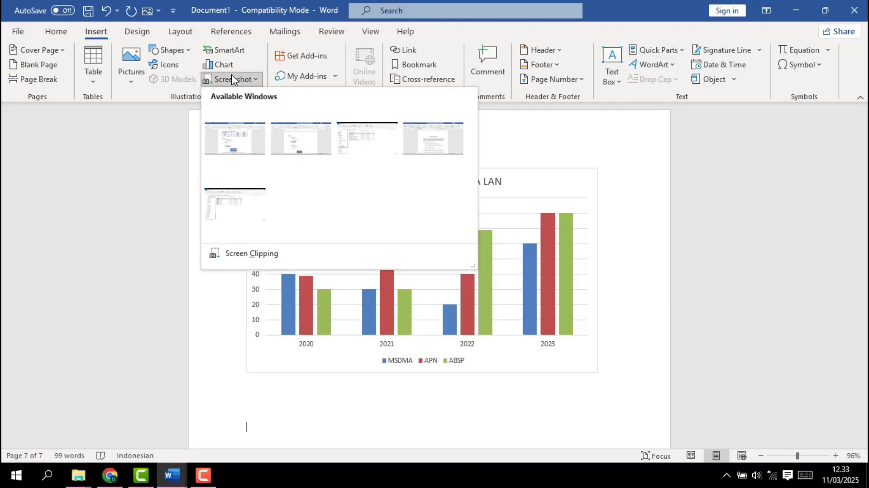
{"action": "left_click", "coordinate": [232, 79]}
{"action": "left_click", "coordinate": [232, 79]}
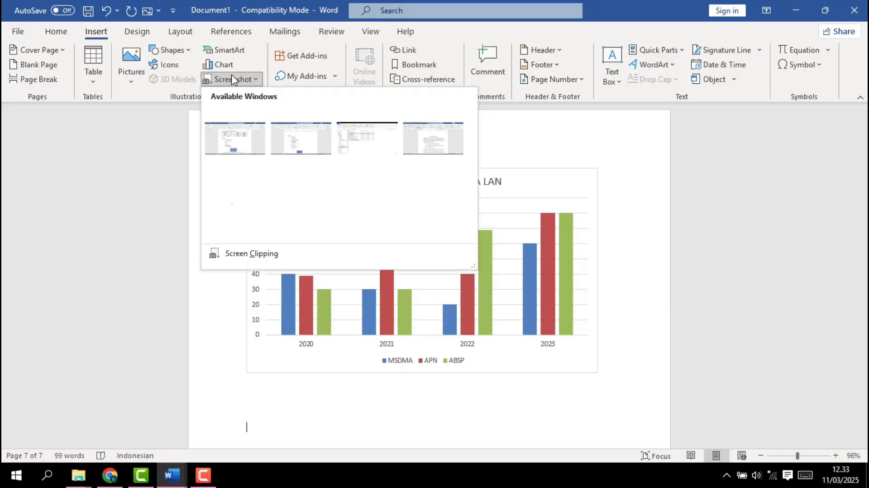
{"action": "left_click", "coordinate": [258, 252]}
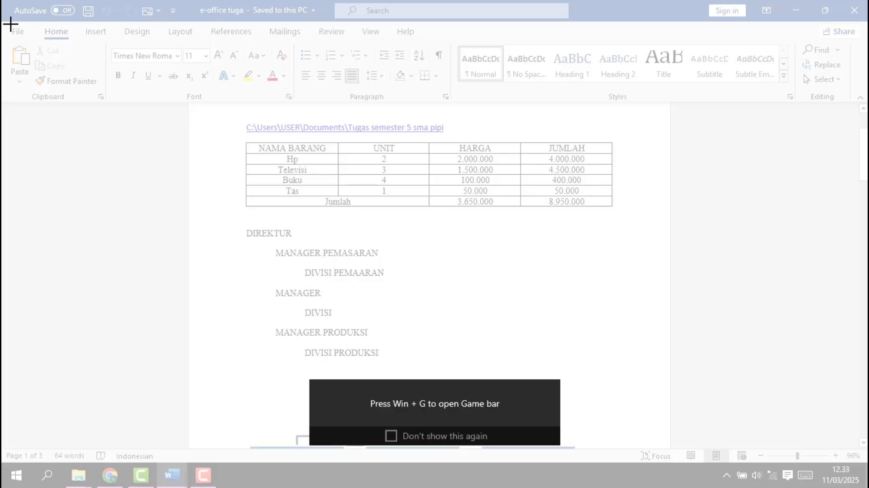
{"action": "left_click_drag", "start_coordinate": [10, 25], "coordinate": [760, 458]}
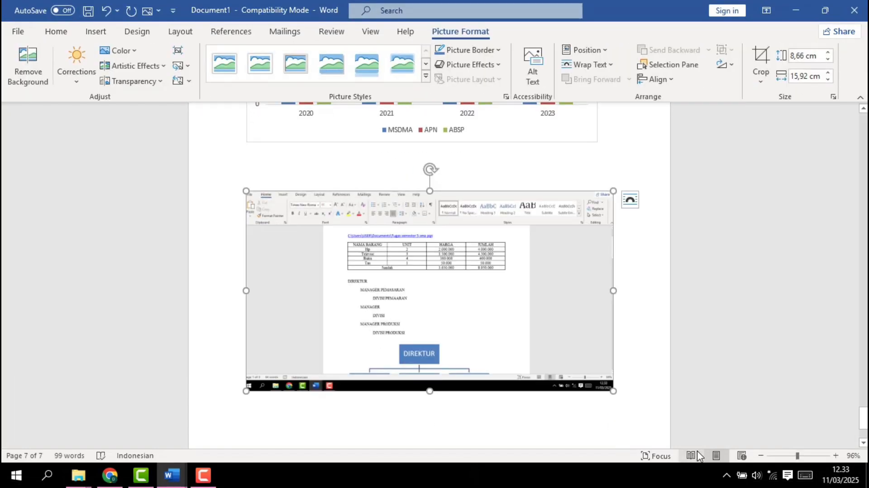
Place the text cursor in the blank area below the inserted screenshot, ready for inserting an online video
{"action": "scroll", "coordinate": [565, 306], "scroll_direction": "down", "scroll_amount": 3}
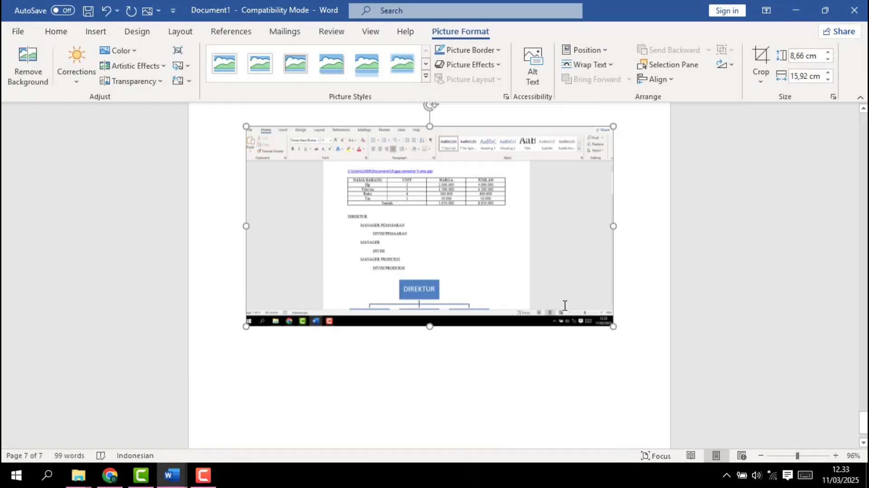
{"action": "scroll", "coordinate": [565, 306], "scroll_direction": "down", "scroll_amount": 4}
{"action": "scroll", "coordinate": [565, 306], "scroll_direction": "up", "scroll_amount": 6}
{"action": "scroll", "coordinate": [565, 306], "scroll_direction": "down", "scroll_amount": 5}
{"action": "scroll", "coordinate": [565, 305], "scroll_direction": "up", "scroll_amount": 7}
{"action": "scroll", "coordinate": [565, 305], "scroll_direction": "down", "scroll_amount": 5}
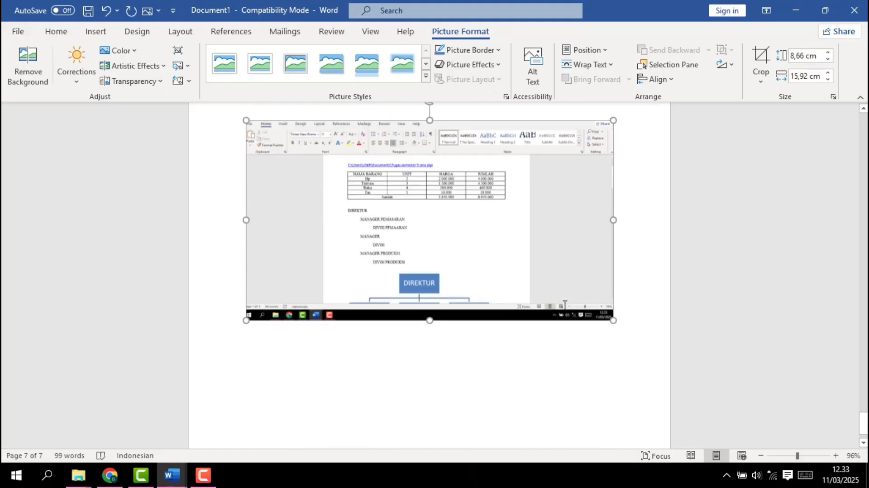
{"action": "scroll", "coordinate": [565, 305], "scroll_direction": "down", "scroll_amount": 1}
{"action": "left_click", "coordinate": [260, 327]}
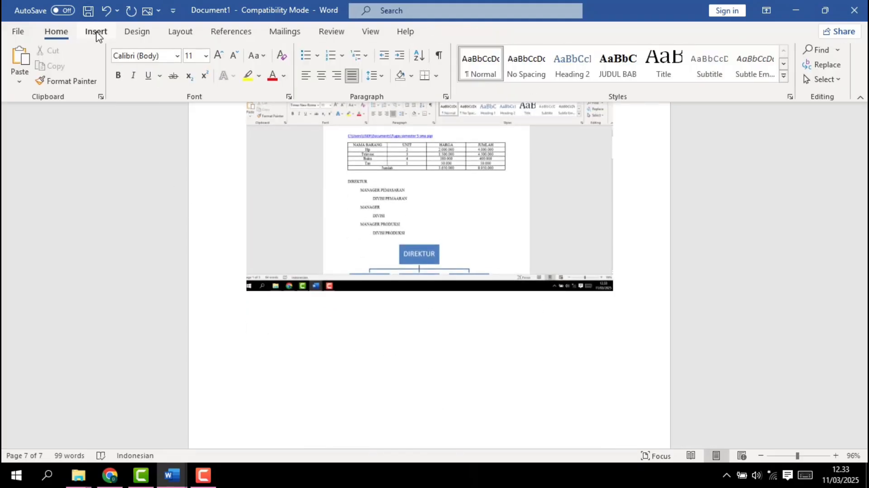
{"action": "left_click", "coordinate": [95, 30]}
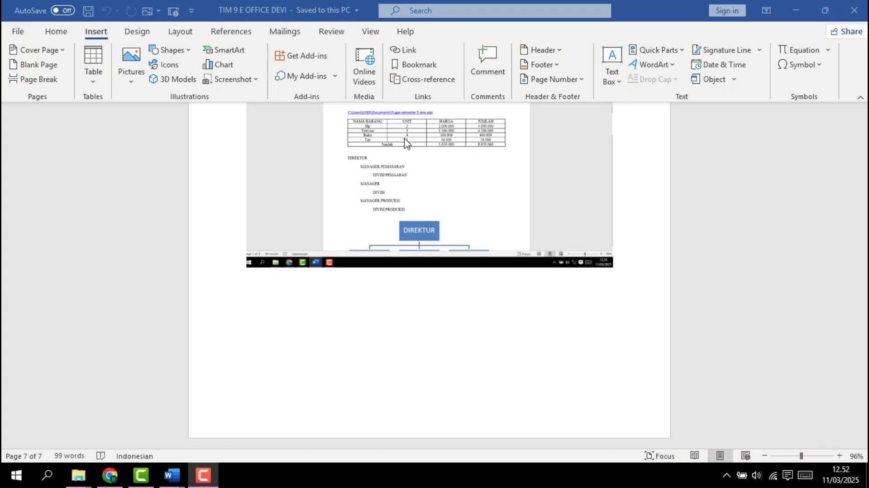
{"action": "left_click", "coordinate": [266, 314]}
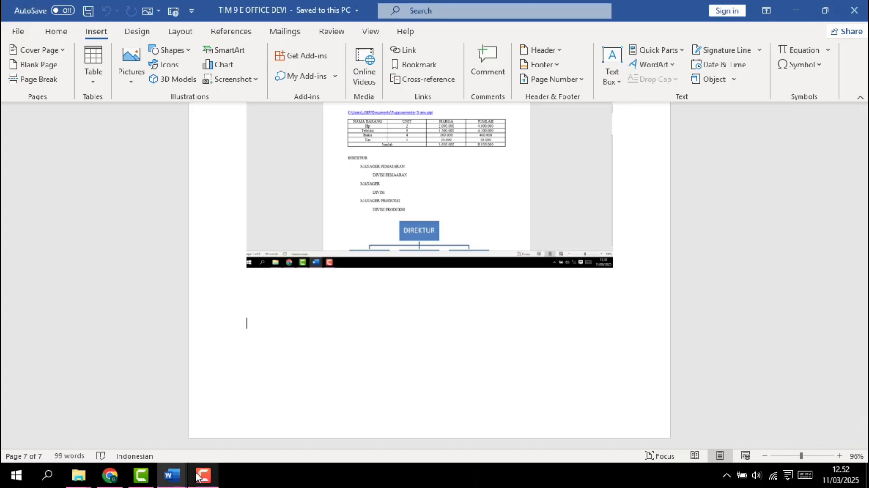
Switch to Chrome and copy the embed code of the YouTube video "wave to earth - bad"
{"action": "left_click", "coordinate": [114, 477]}
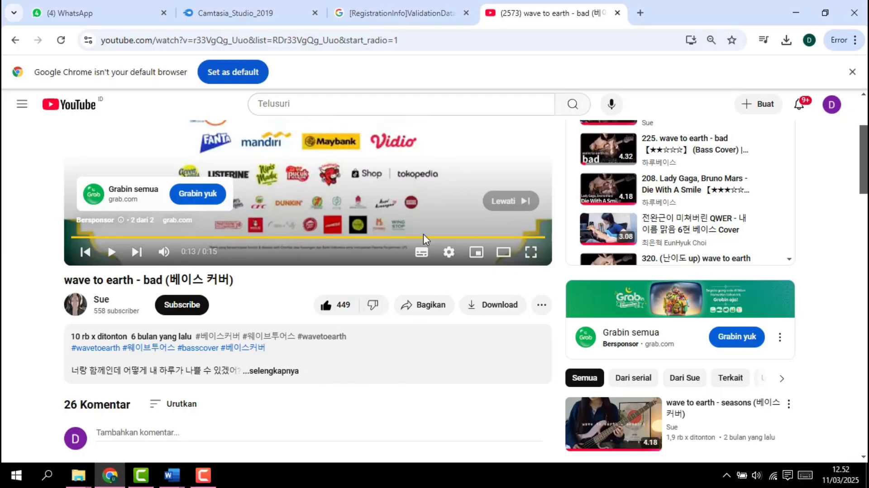
{"action": "left_click", "coordinate": [417, 310]}
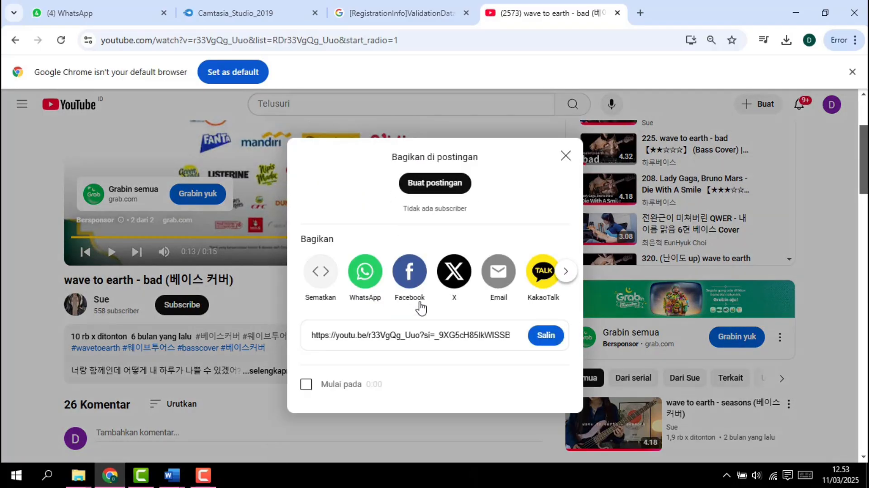
{"action": "left_click", "coordinate": [320, 288]}
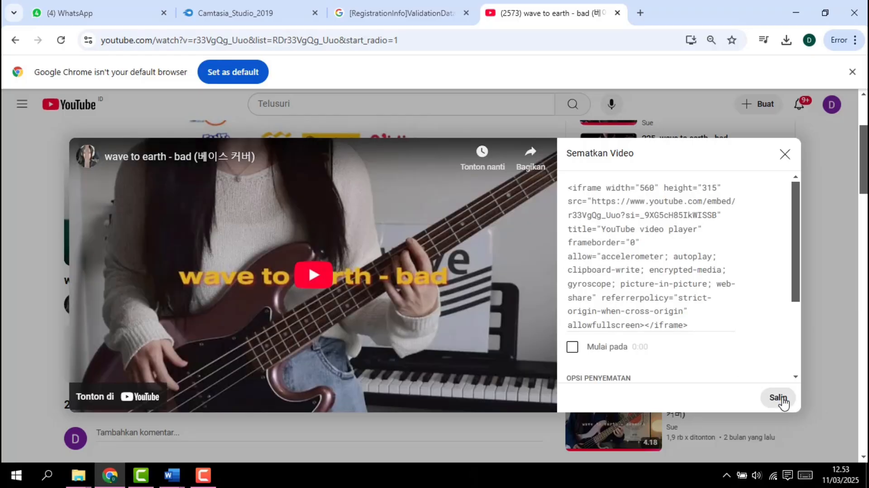
{"action": "left_click", "coordinate": [779, 399]}
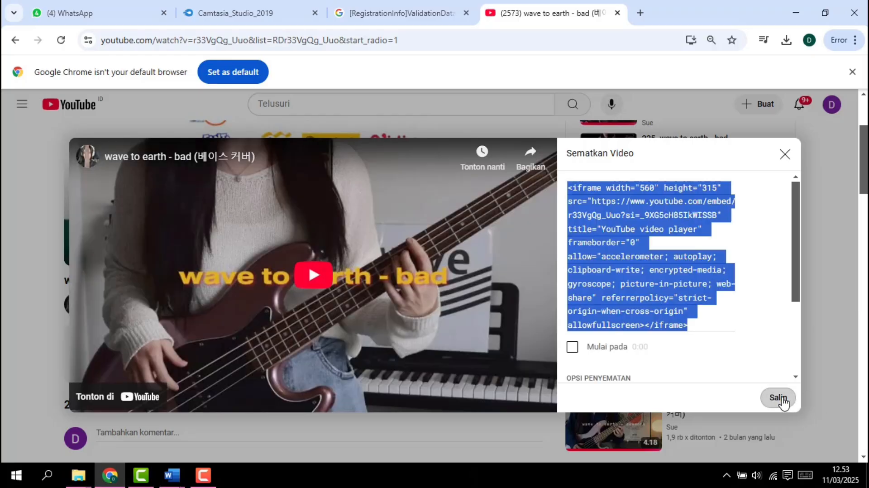
{"action": "left_click", "coordinate": [783, 157]}
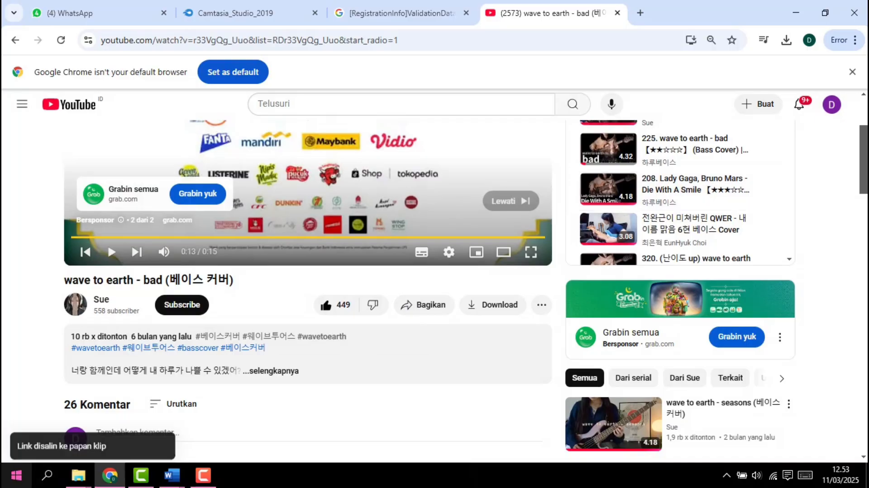
Switch back to the Word document and insert the online video using the copied embed code
{"action": "mouse_move", "coordinate": [177, 480]}
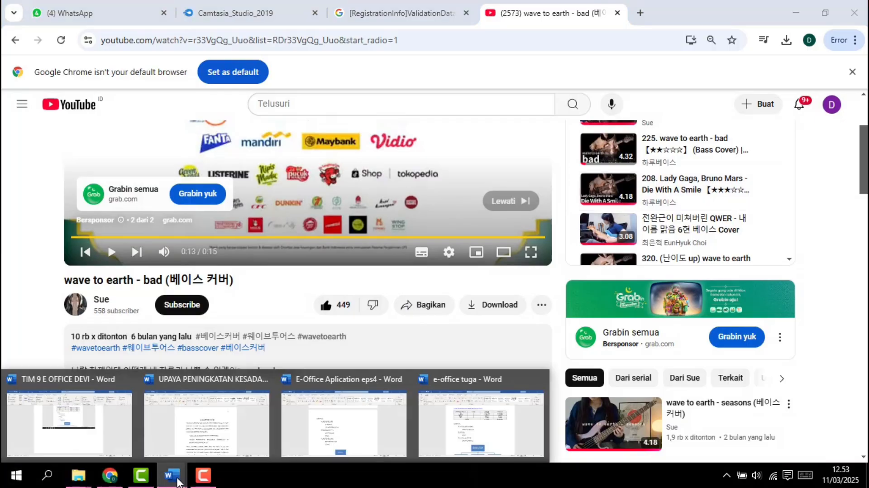
{"action": "left_click", "coordinate": [102, 429]}
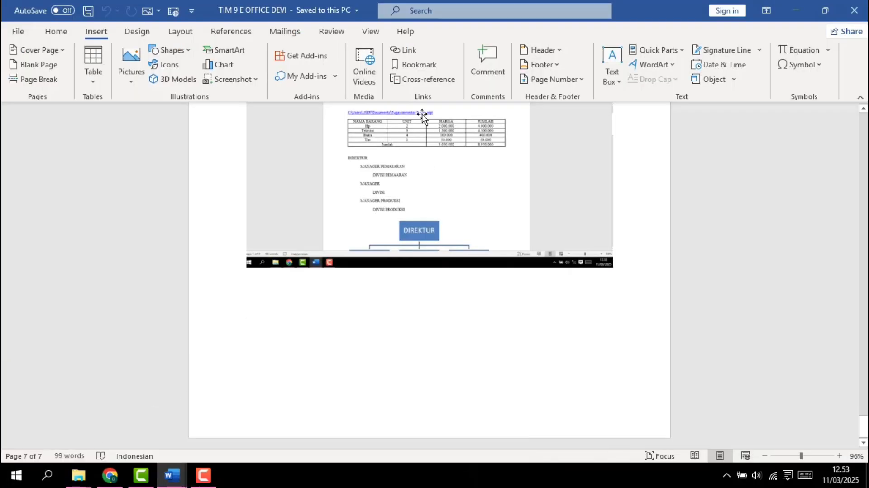
{"action": "left_click", "coordinate": [368, 77]}
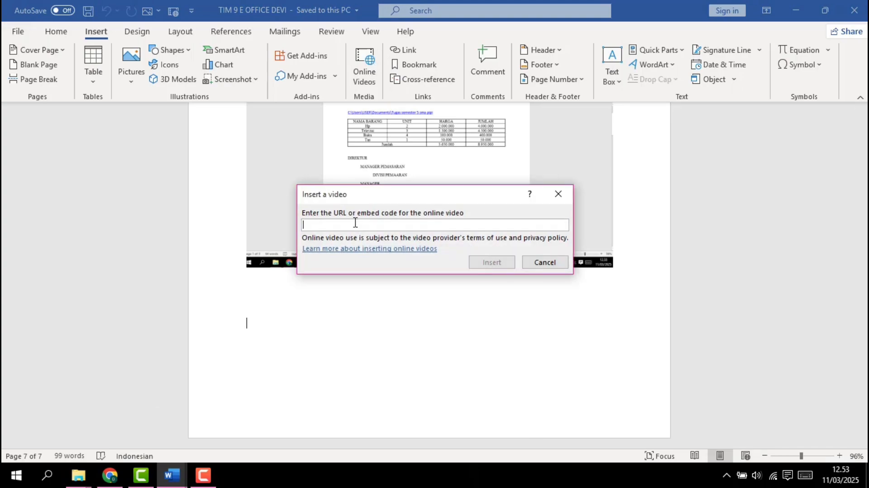
{"action": "key", "text": "ctrl+v"}
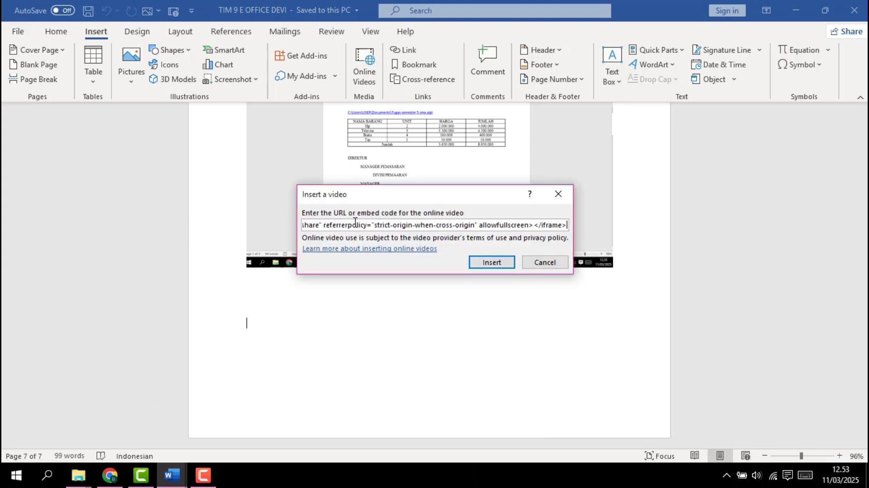
{"action": "left_click", "coordinate": [502, 261]}
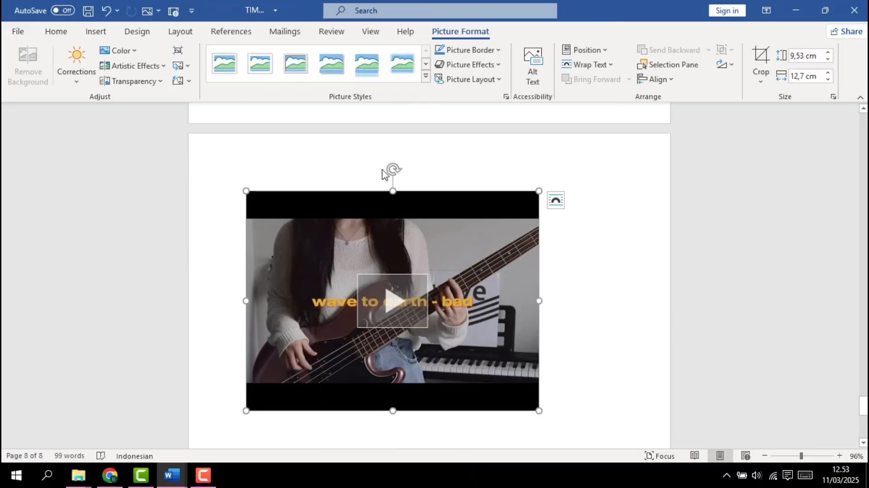
Open the inserted video's player from its preview and close it again
{"action": "scroll", "coordinate": [553, 252], "scroll_direction": "down", "scroll_amount": 1}
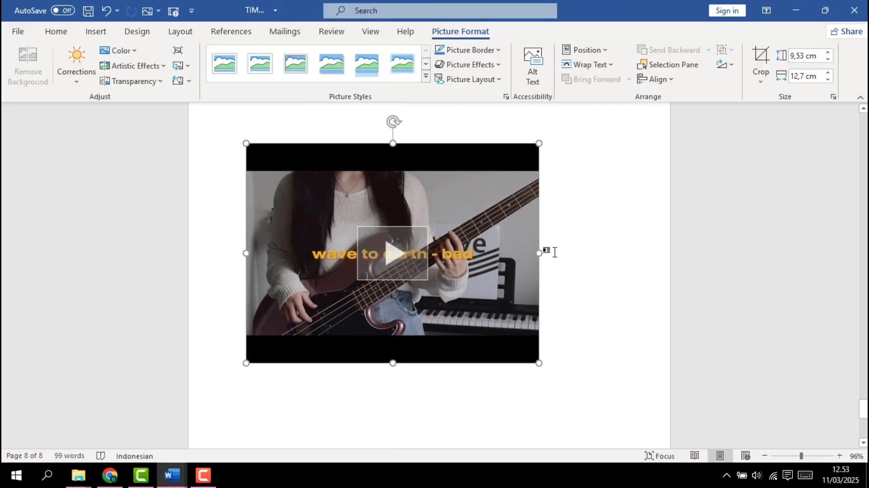
{"action": "left_click", "coordinate": [390, 260]}
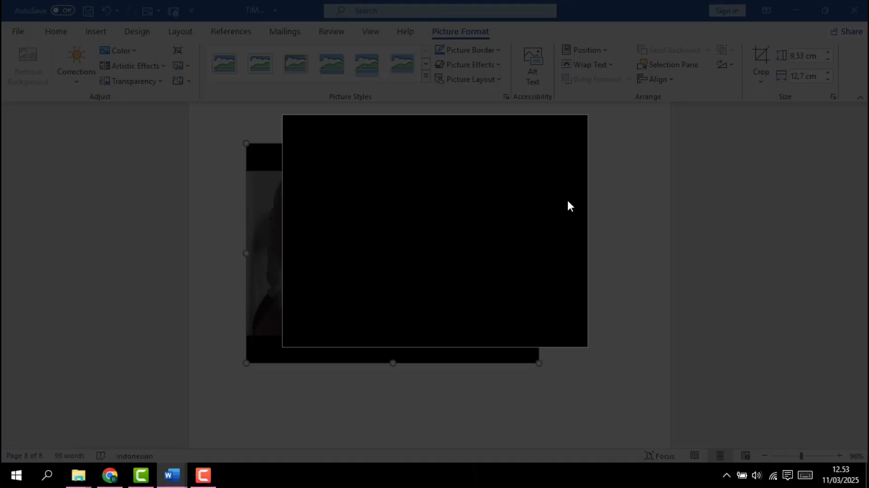
{"action": "left_click", "coordinate": [644, 234]}
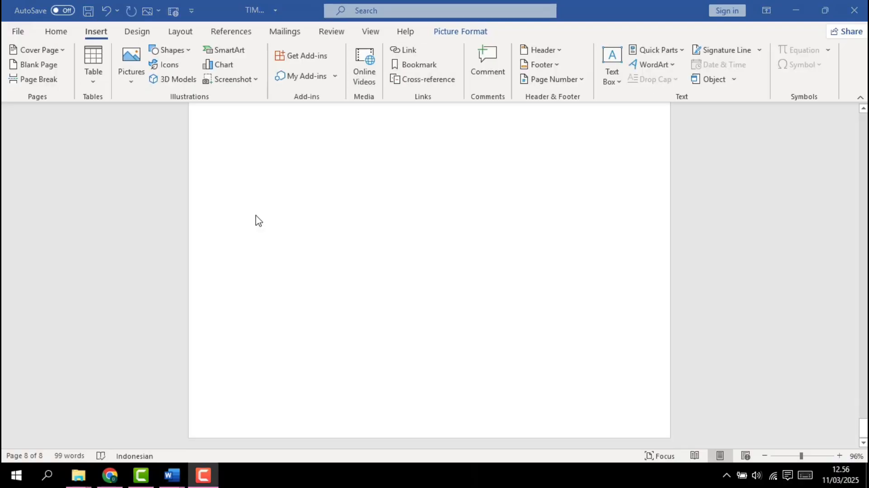
Insert a hyperlink to the existing folder ending in "2025" inside Documents, keeping its path as the display text
{"action": "left_click", "coordinate": [408, 51]}
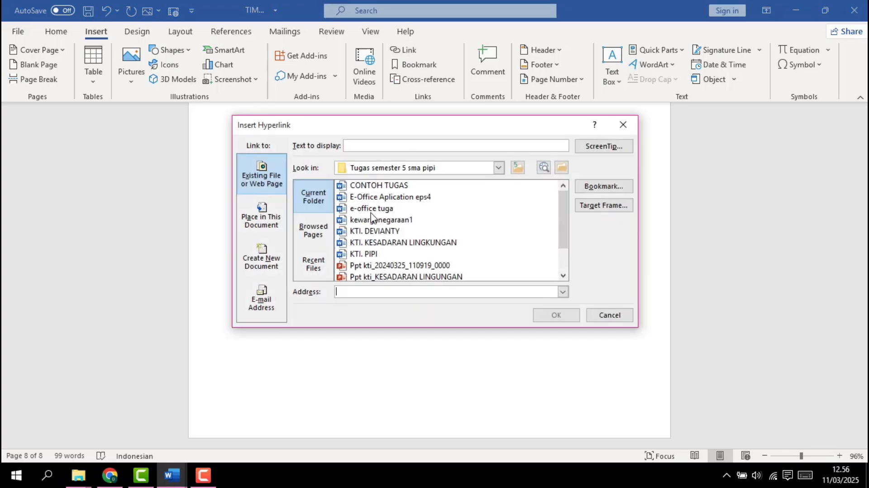
{"action": "left_click", "coordinate": [498, 169]}
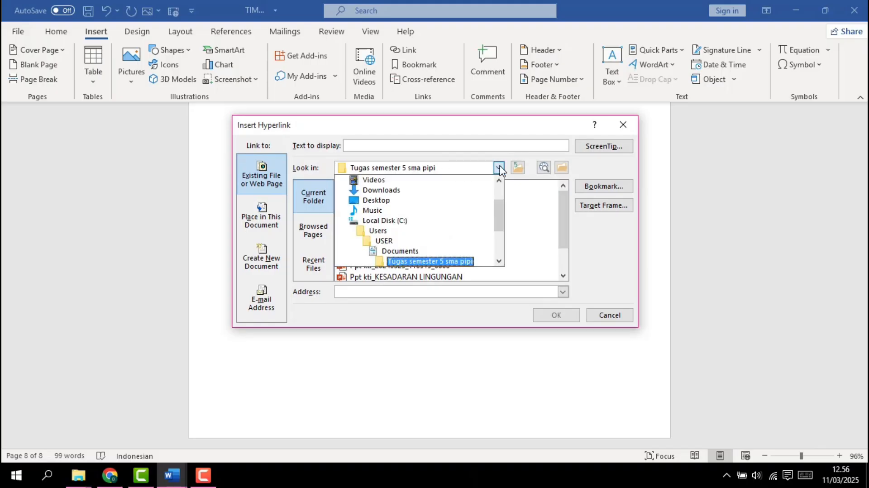
{"action": "left_click", "coordinate": [400, 251]}
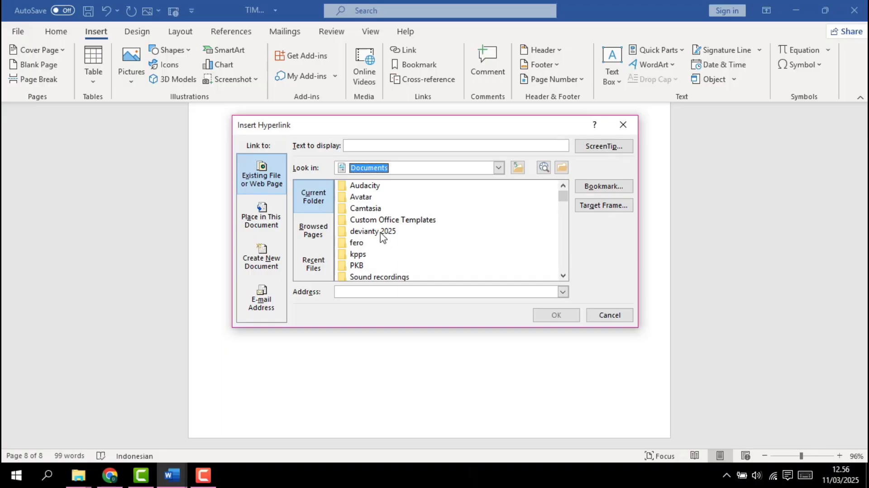
{"action": "left_click", "coordinate": [380, 234]}
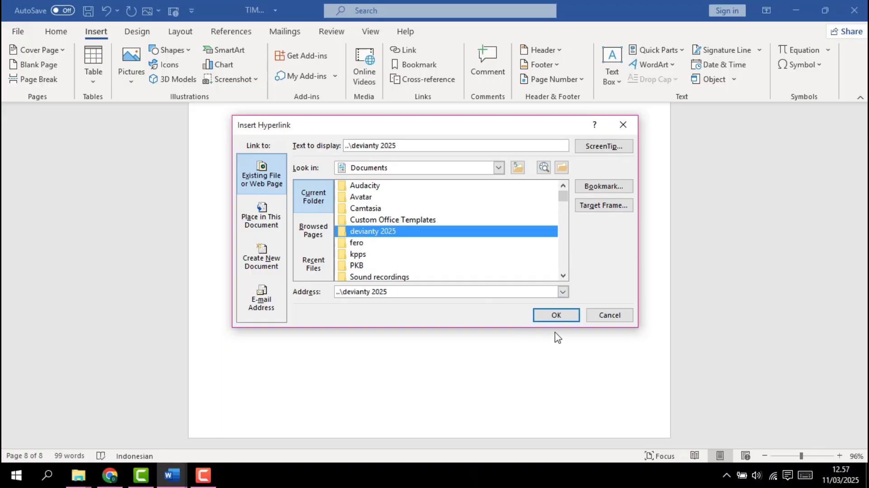
{"action": "left_click", "coordinate": [553, 317]}
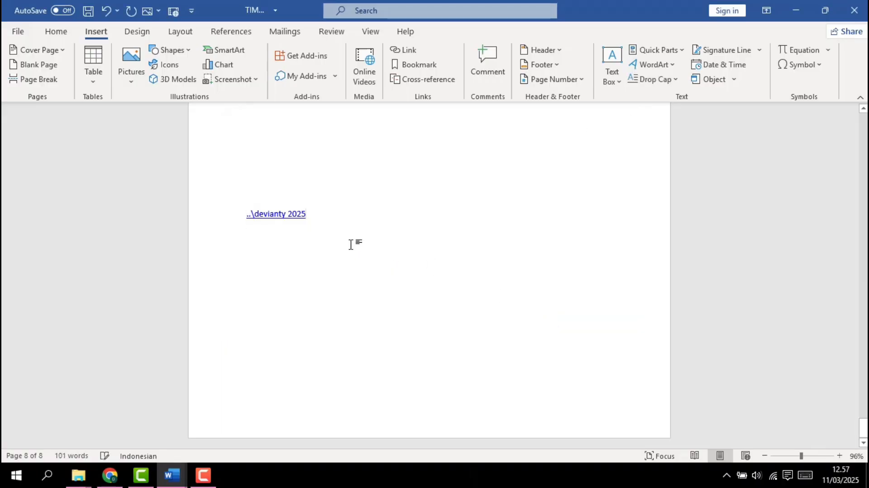
Follow the inserted hyperlink to view the linked folder in File Explorer, and return to the Word document
{"action": "mouse_move", "coordinate": [291, 216]}
{"action": "left_mouse_down"}
{"action": "mouse_move", "coordinate": [276, 208]}
{"action": "mouse_move", "coordinate": [291, 214]}
{"action": "left_mouse_up"}
{"action": "left_click", "coordinate": [290, 214]}
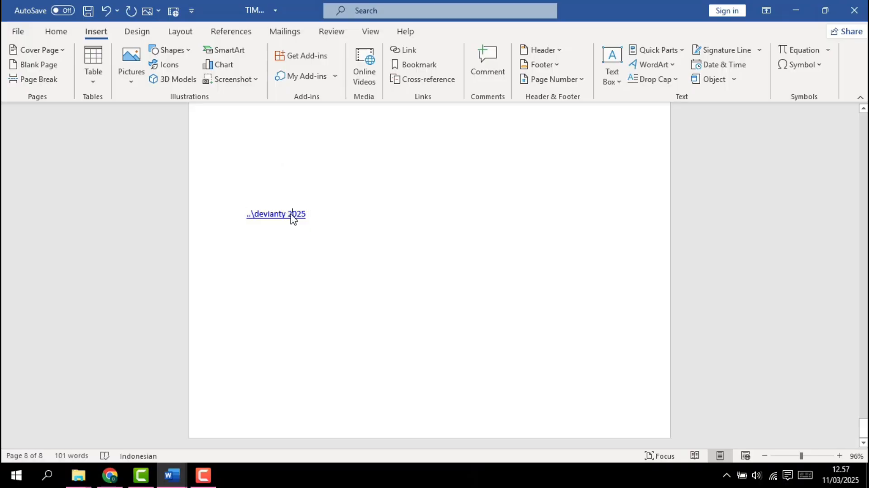
{"action": "left_click", "coordinate": [298, 215], "text": "ctrl"}
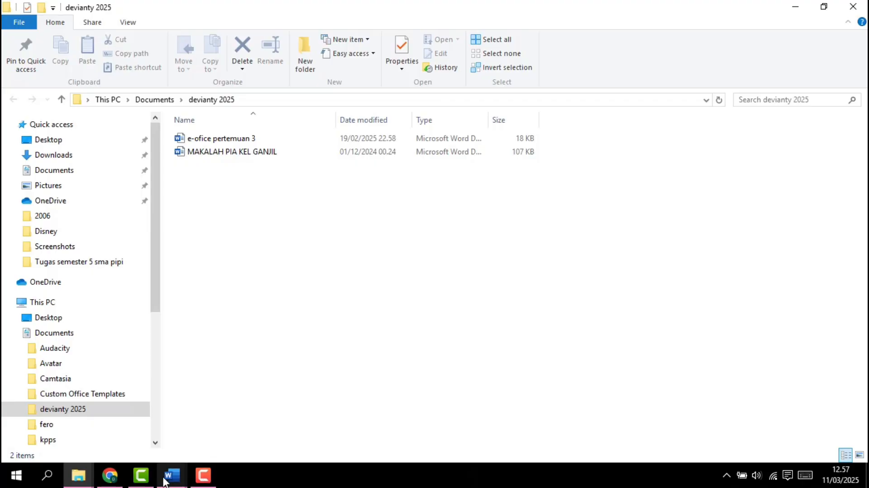
{"action": "mouse_move", "coordinate": [169, 483]}
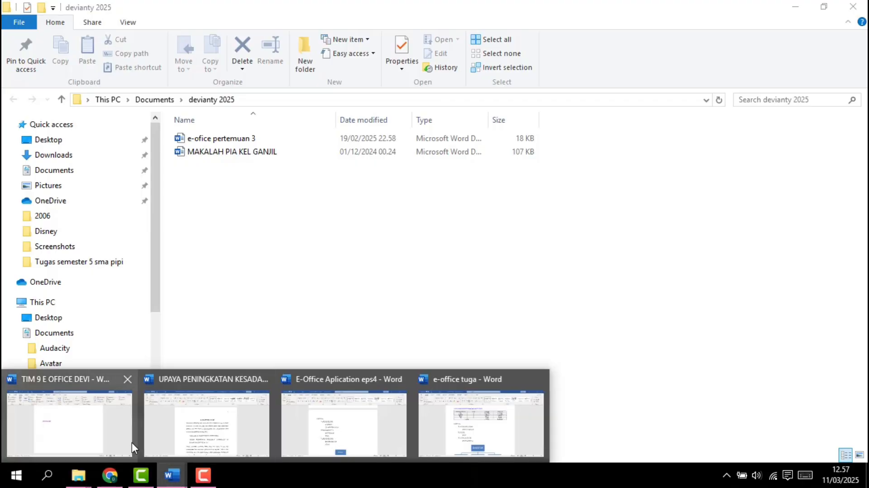
{"action": "left_click", "coordinate": [100, 435]}
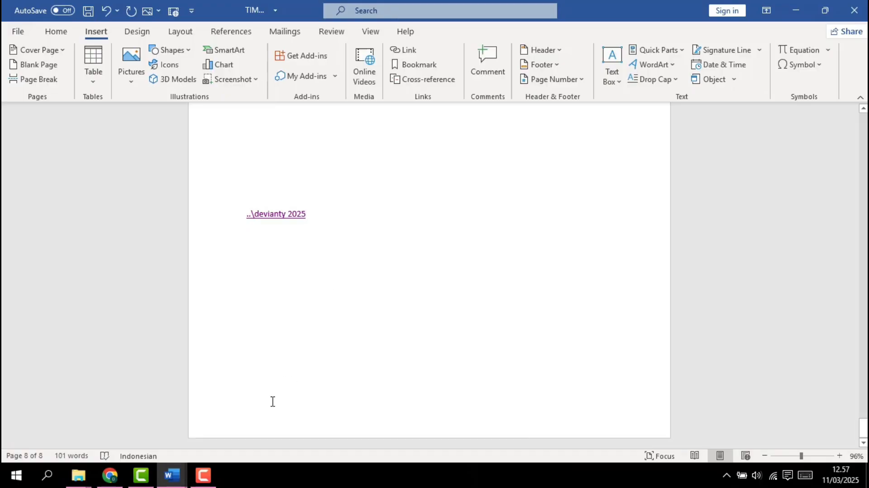
{"action": "left_click", "coordinate": [208, 478]}
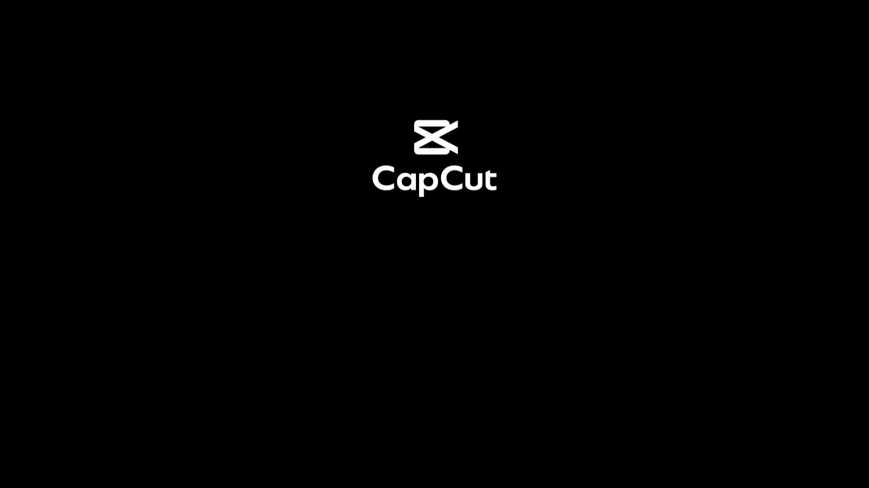